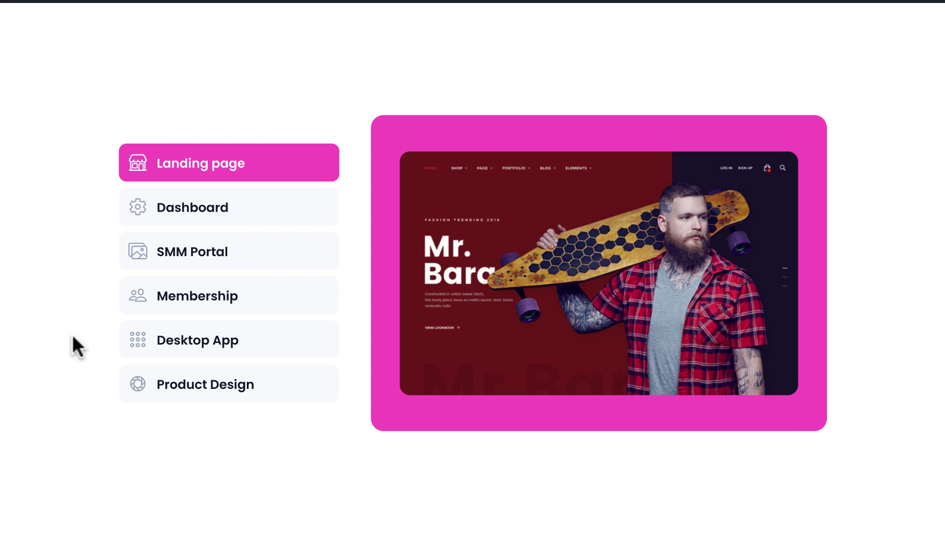
Step: Preview the finished portfolio section by switching through its Landing page, Dashboard, SMM Portal, Membership, Desktop App and Product Design entries
click(169, 206)
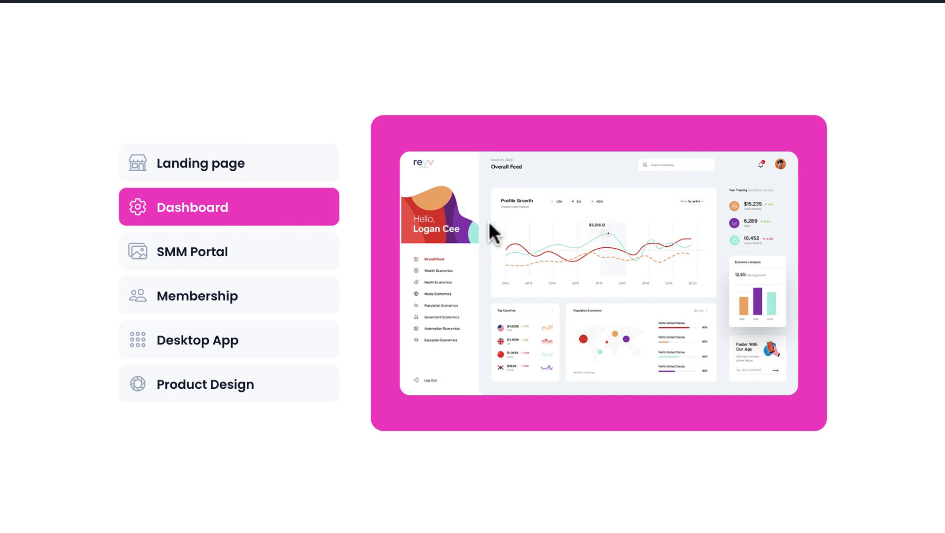
click(228, 247)
click(235, 301)
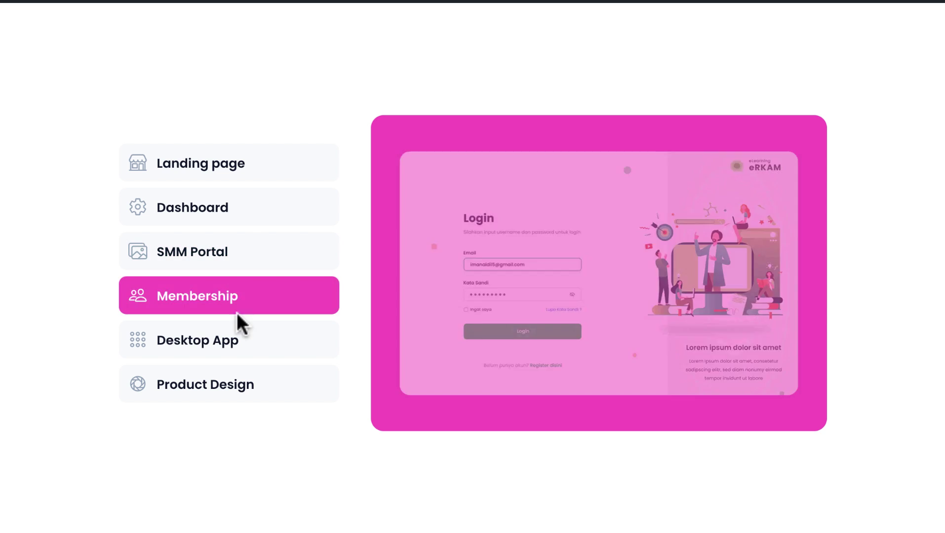
click(240, 335)
click(236, 381)
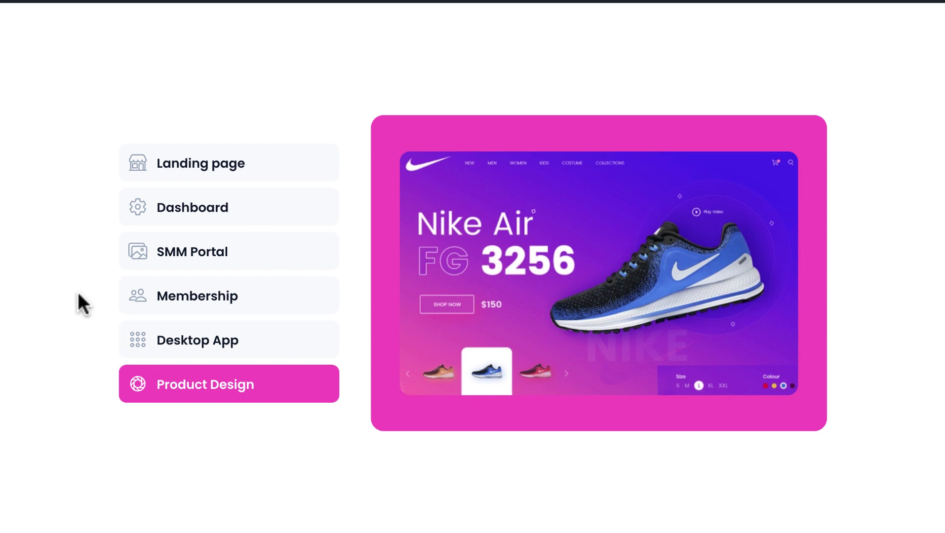
click(138, 147)
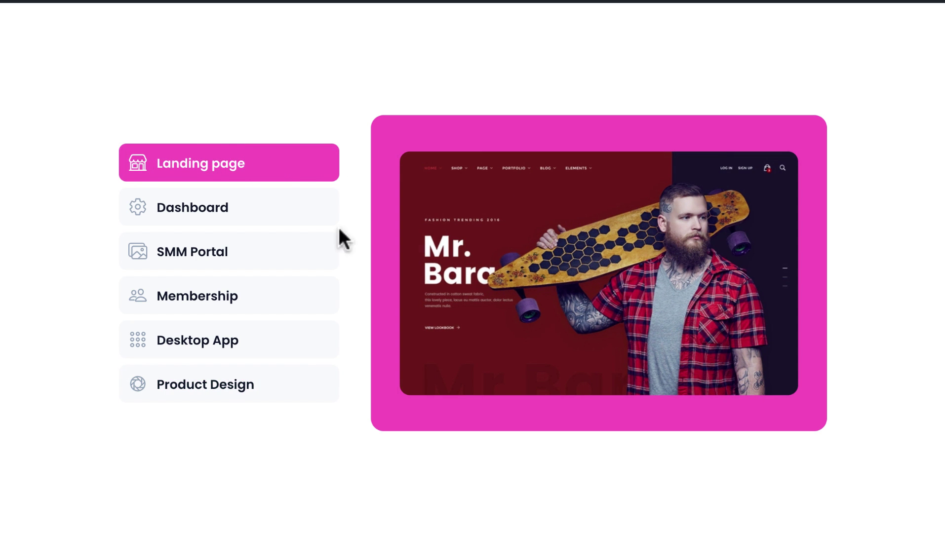
mouse_move(220, 383)
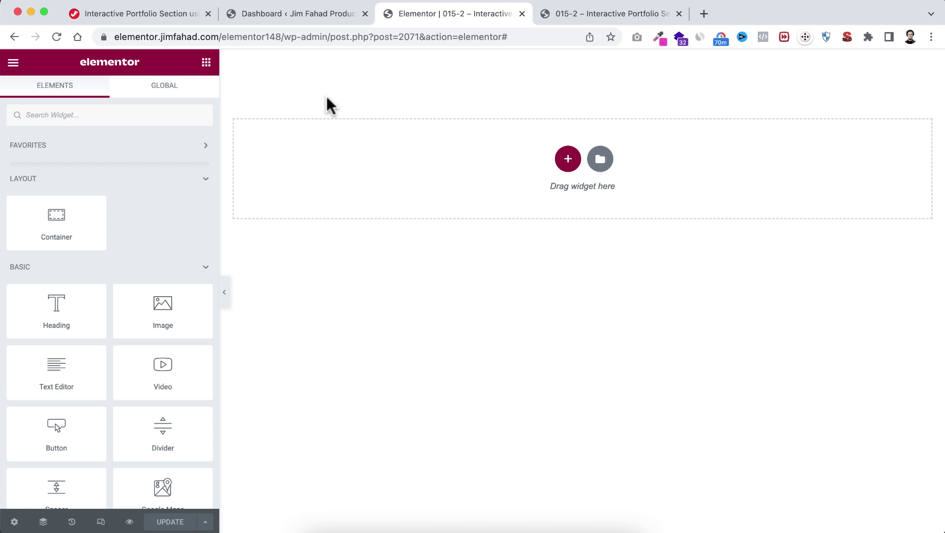
Step: Check in Elementor's Experiments settings on the WordPress dashboard that the Flexbox Container feature is set to Active
click(306, 15)
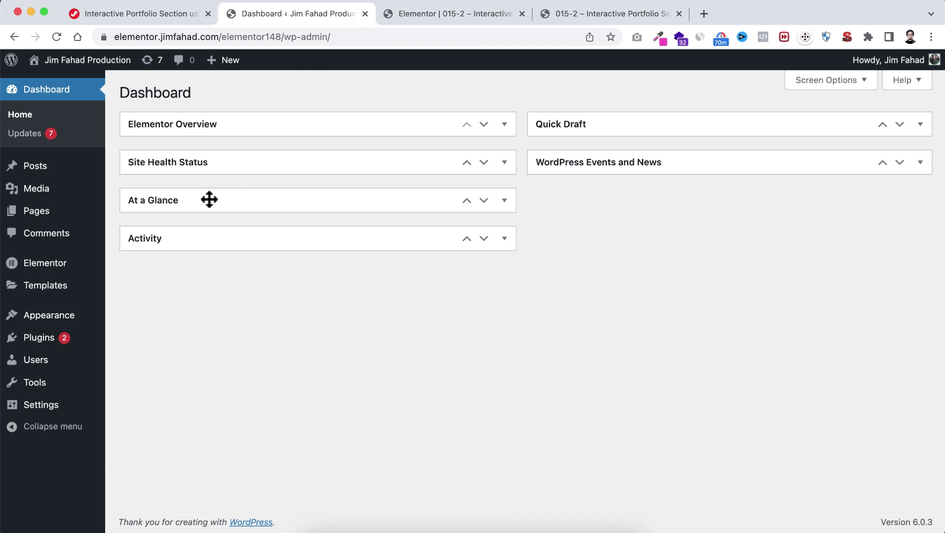
mouse_move(60, 267)
click(149, 267)
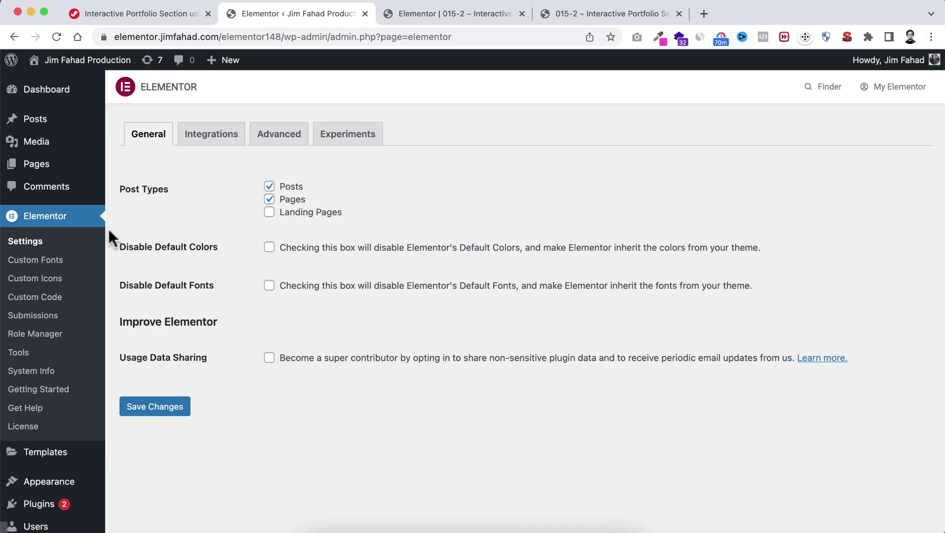
click(357, 135)
scroll(306, 376, down, 6)
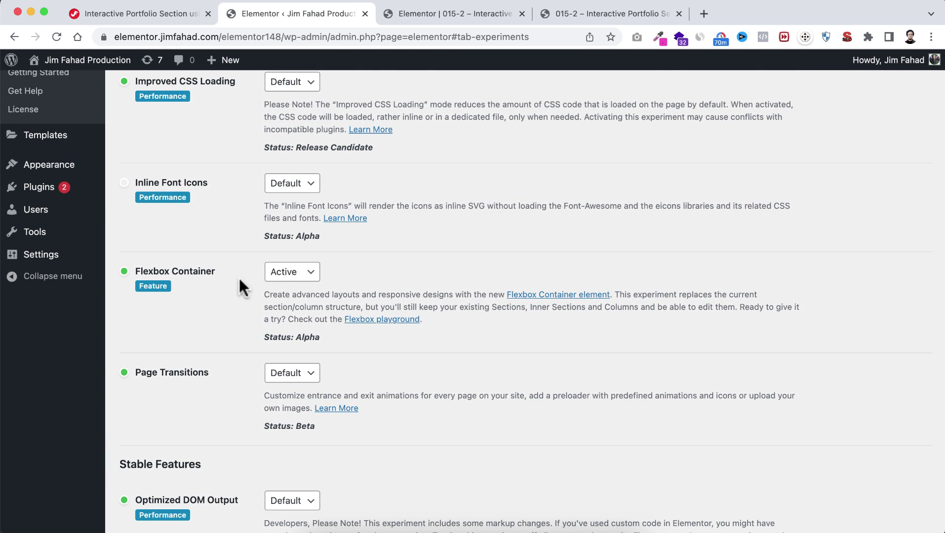
click(303, 278)
click(298, 274)
Step: Back in the page editor, add a container with two equal columns and set its minimum height to 100 VH
click(439, 19)
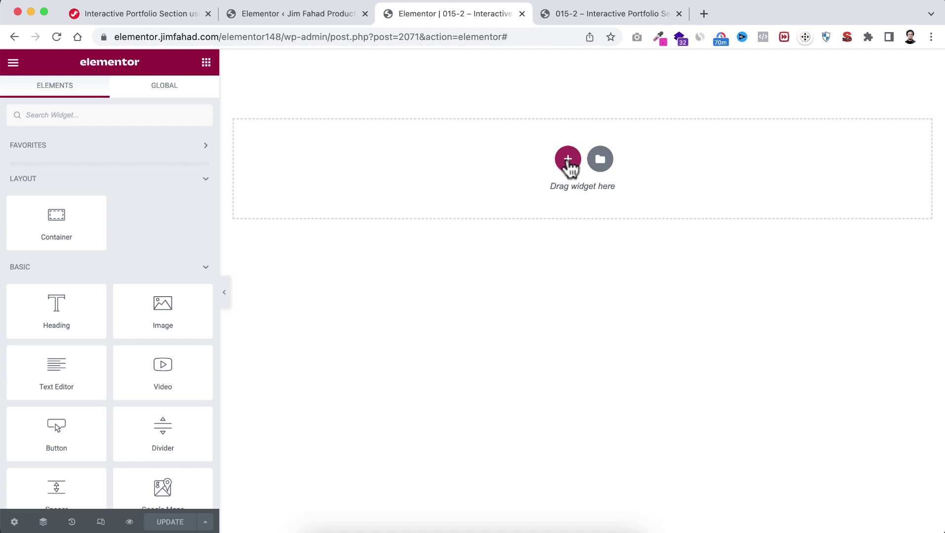
click(568, 159)
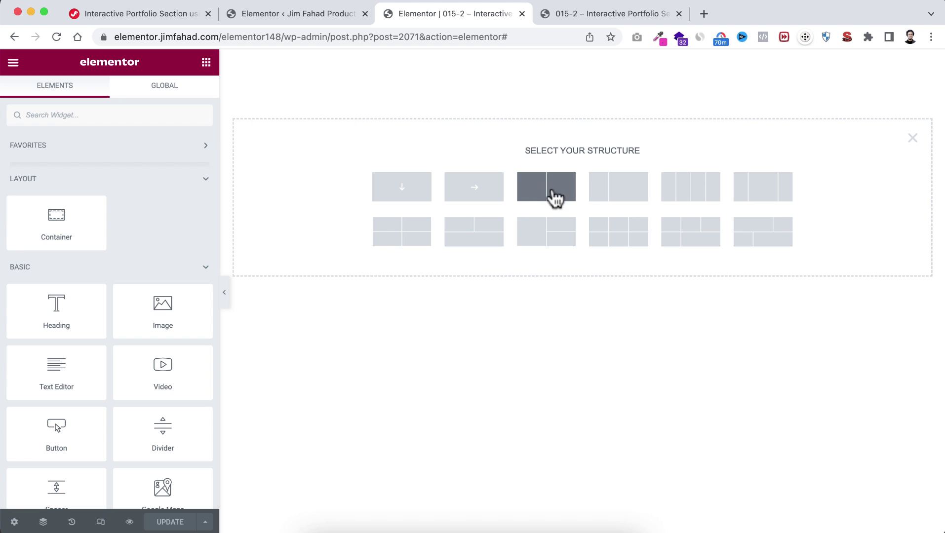
click(558, 194)
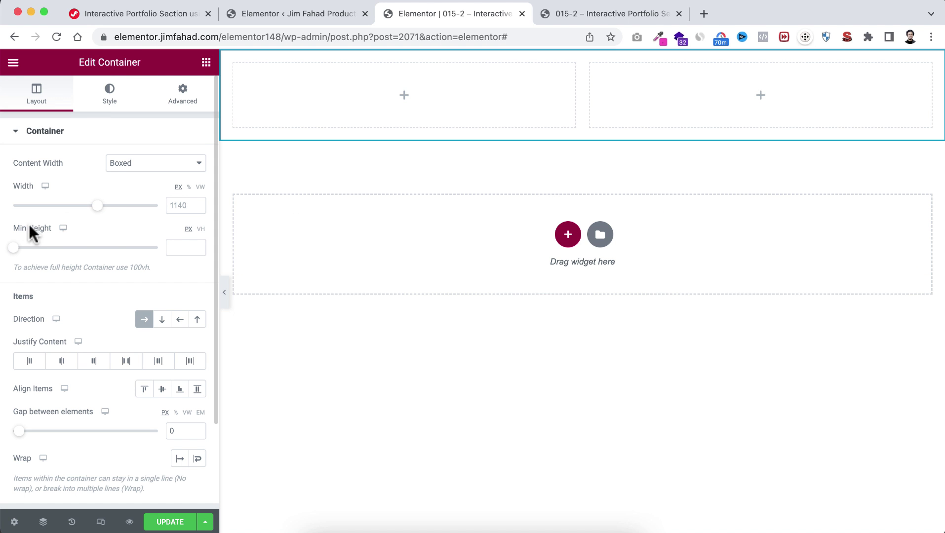
click(200, 229)
drag(14, 248, 170, 245)
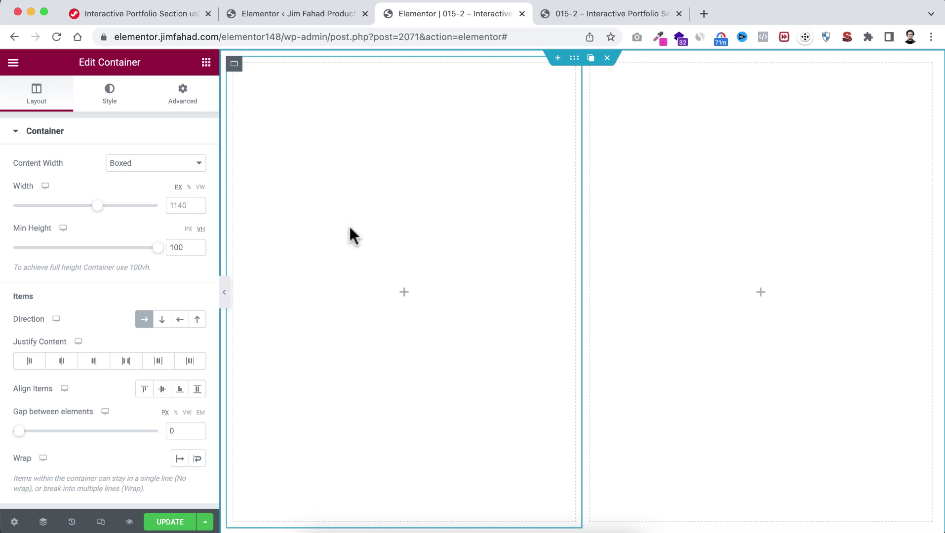
Step: Unlink the outer container's padding and set it to 80 px right and left, 0 top and bottom
click(186, 101)
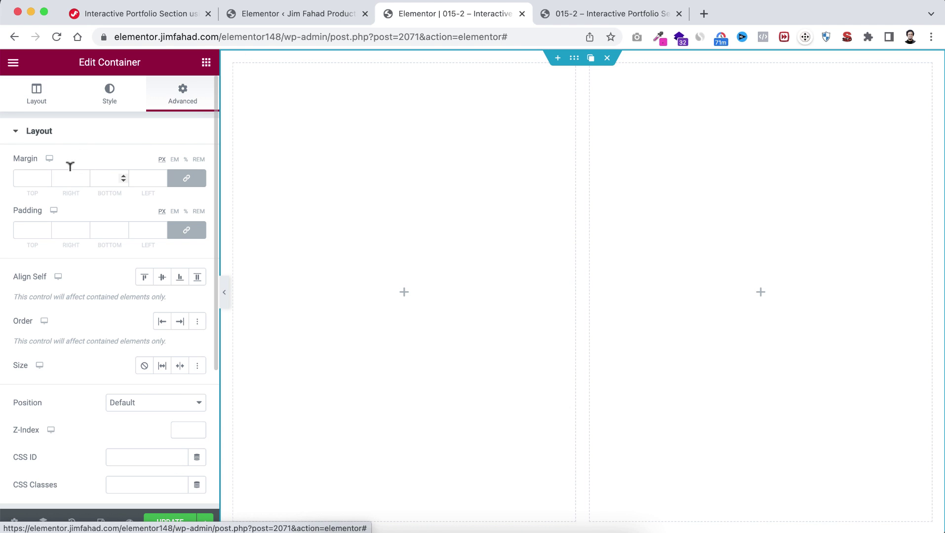
click(188, 231)
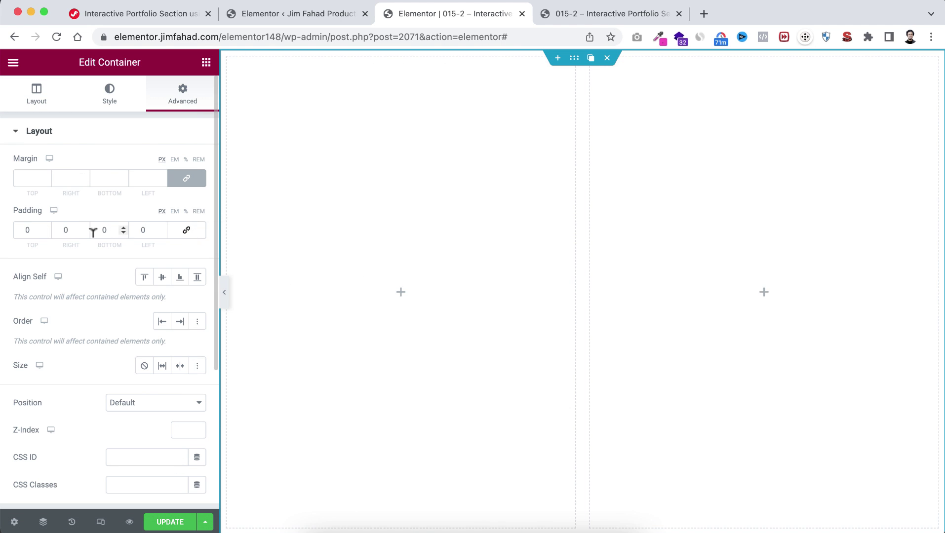
click(62, 226)
text(80)
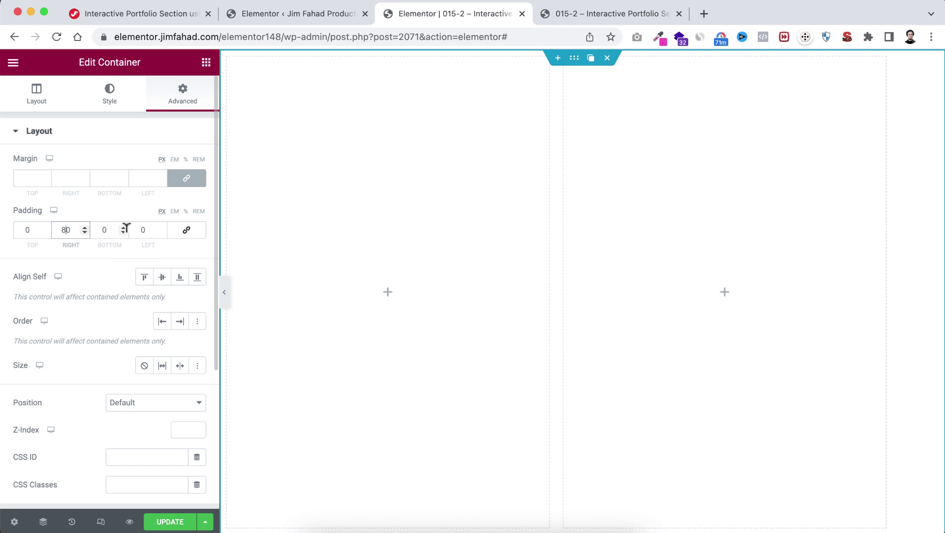
click(142, 230)
text(80)
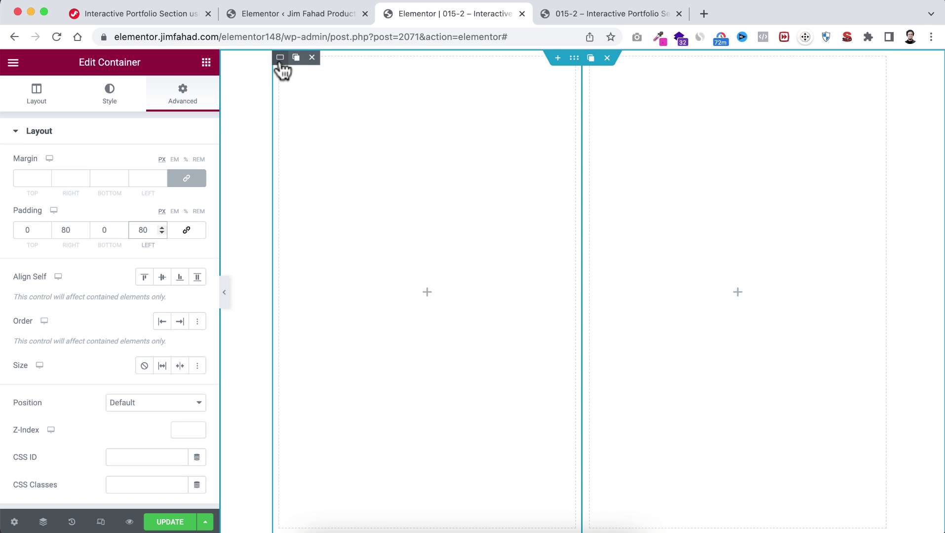
Step: Set the left inner container's width to 35% and the right inner container's width to 65%
click(279, 58)
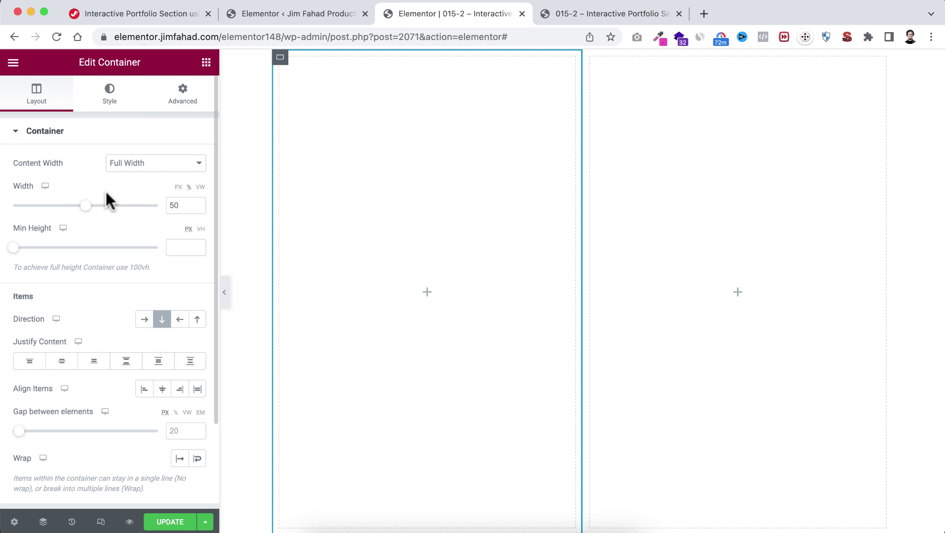
double_click(175, 206)
text(35)
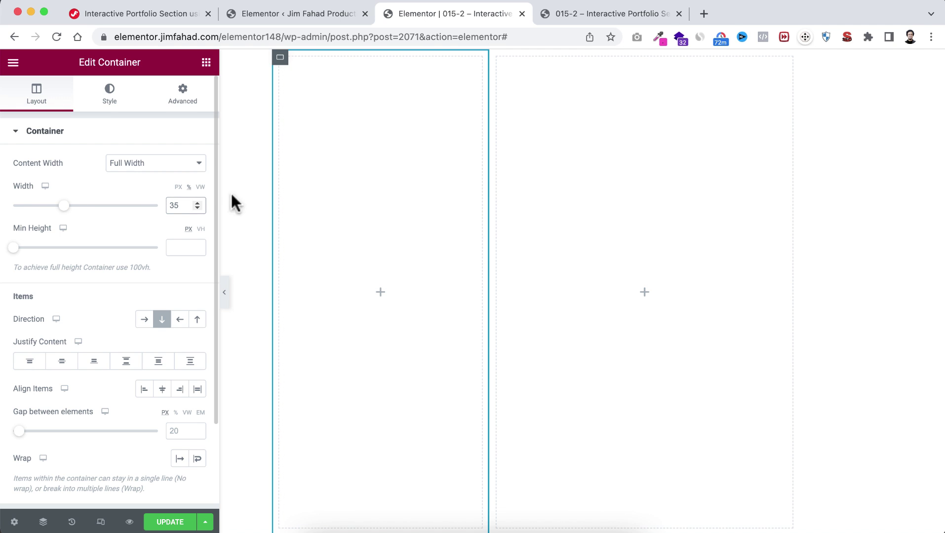
key(super+z)
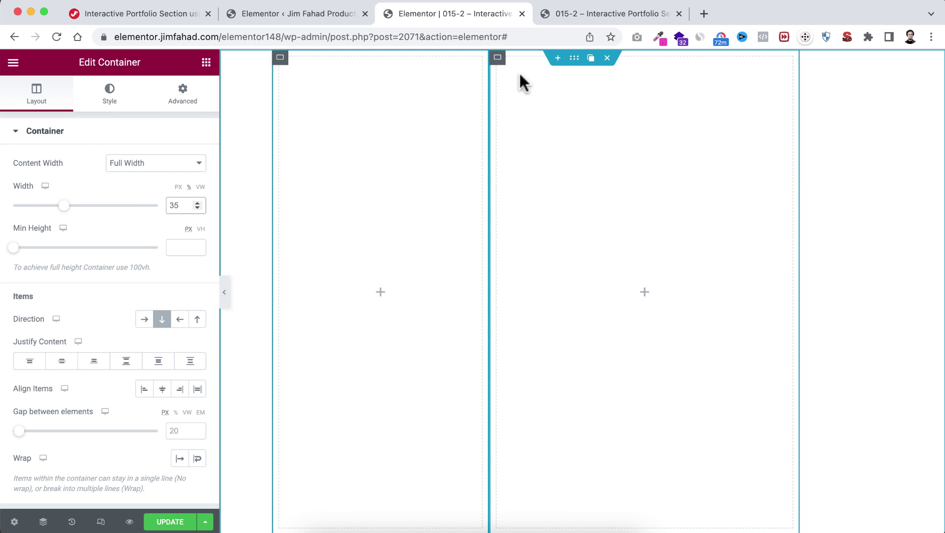
double_click(184, 204)
text(65)
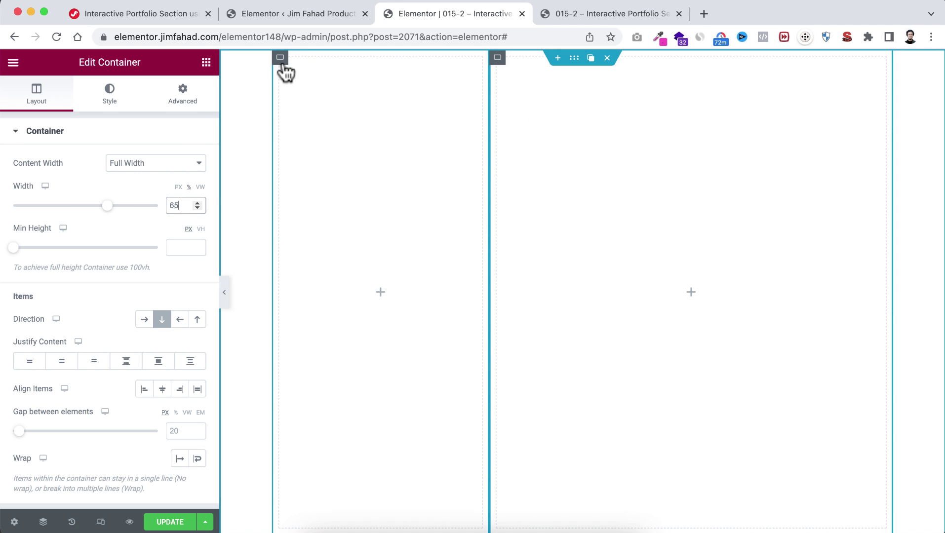
Step: Center the left inner container's content vertically and set its gap between elements to 10 px
click(280, 58)
click(280, 58)
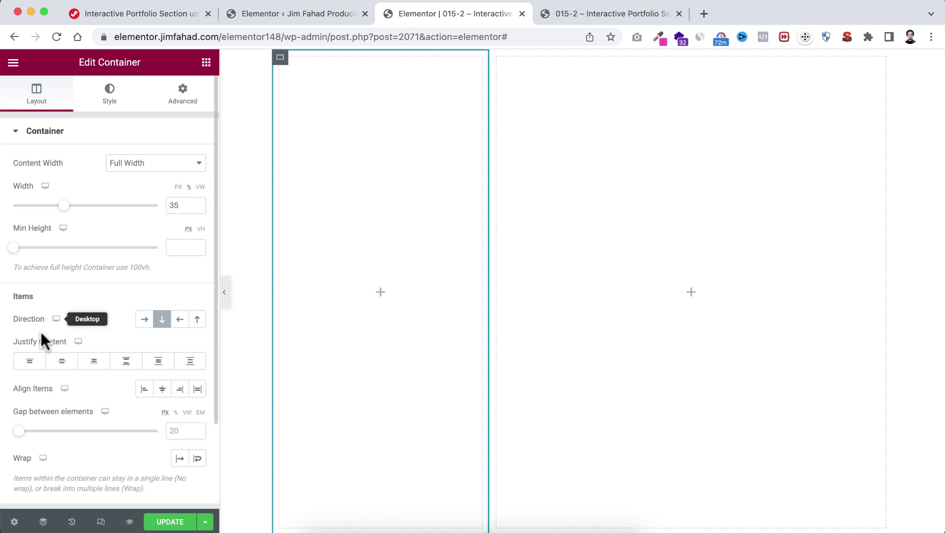
click(60, 365)
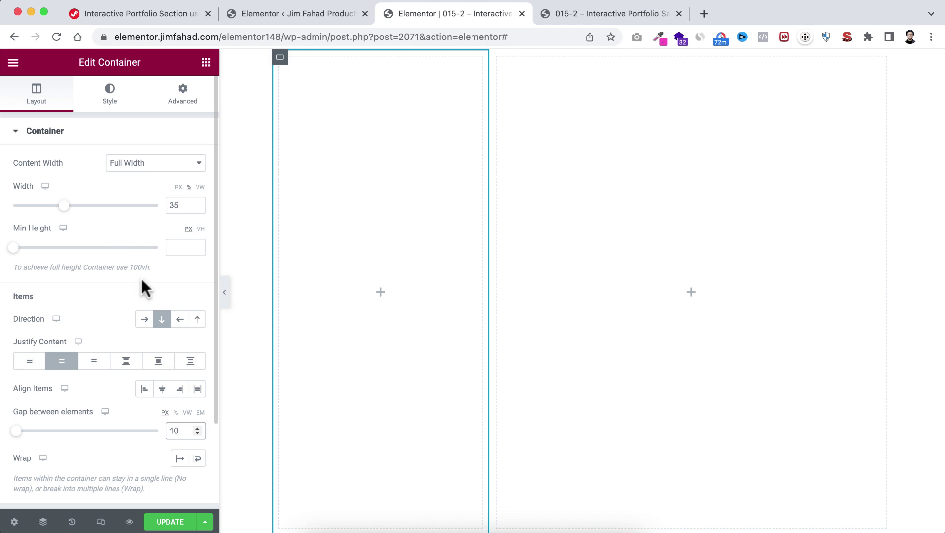
Step: Unlink the left inner container's padding and set it to 10 px top, 40 right, 10 bottom and 10 left
click(185, 101)
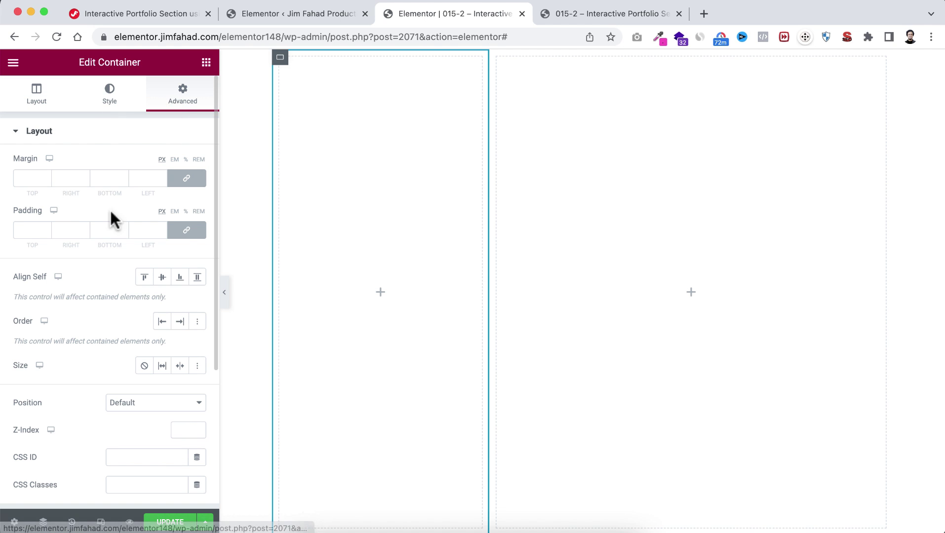
click(186, 230)
click(64, 229)
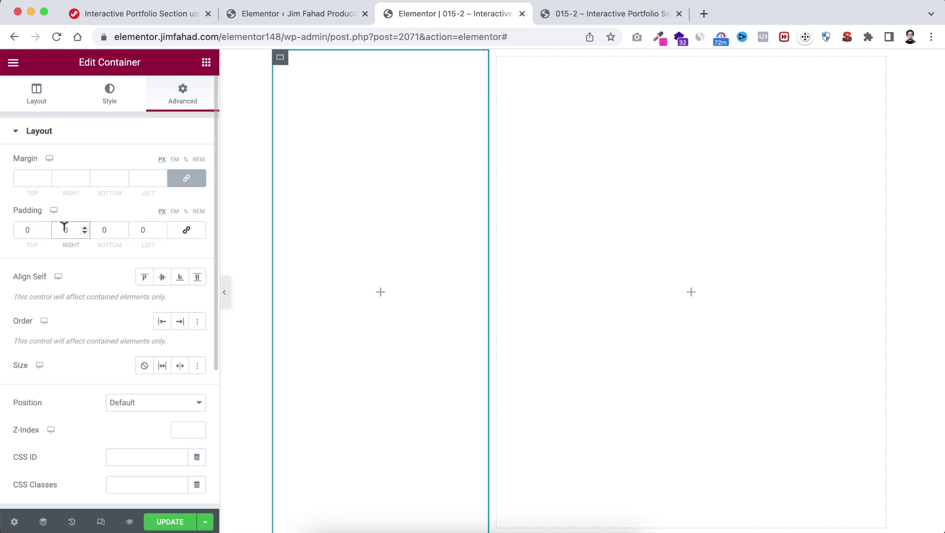
click(26, 228)
click(102, 229)
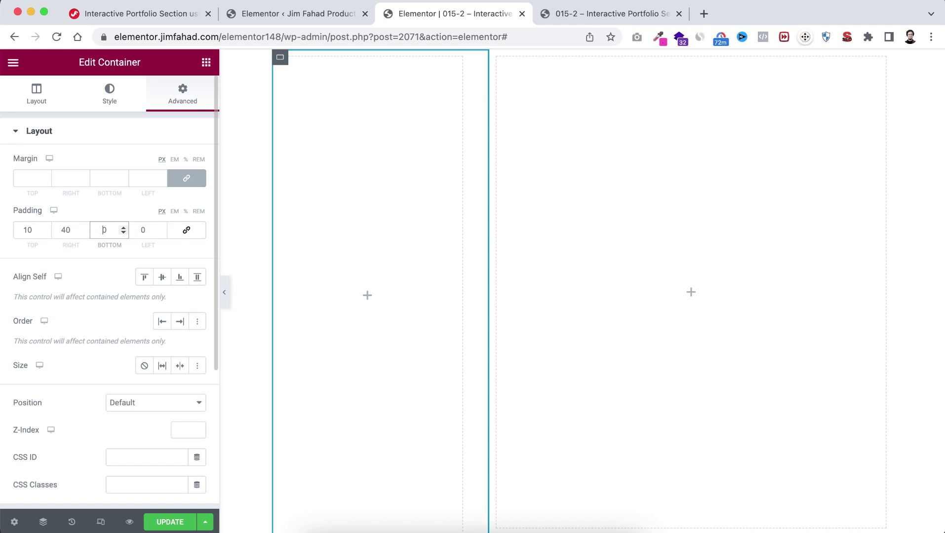
click(141, 230)
text(10)
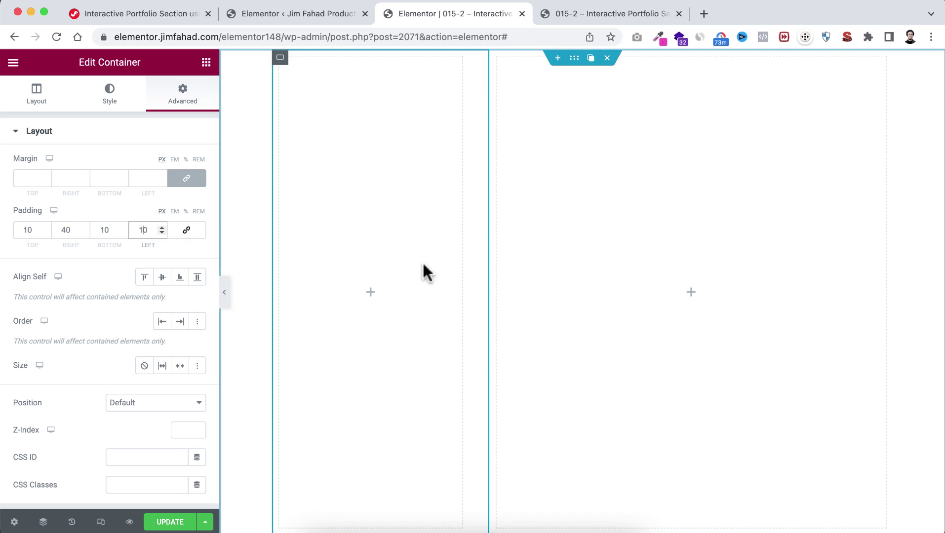
Step: Find the Icon Box widget and place it in the left inner container
click(370, 294)
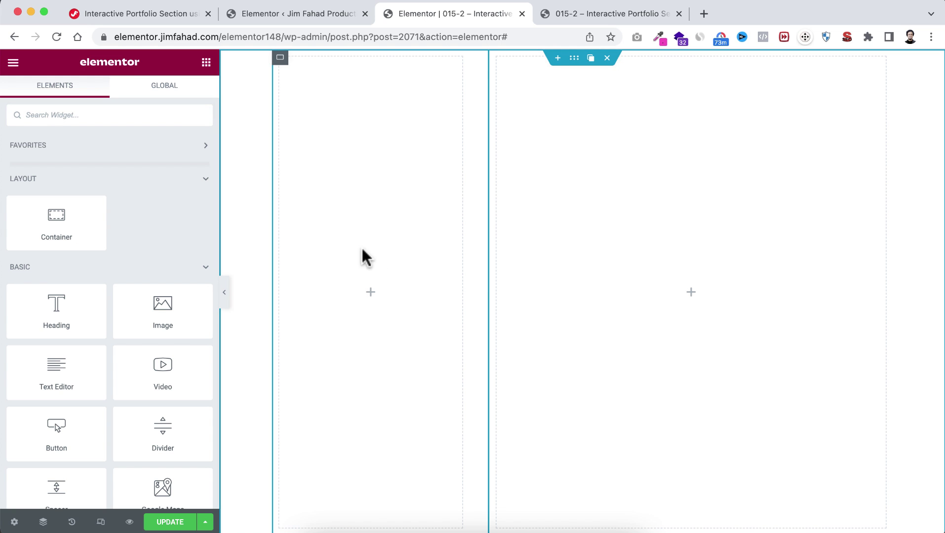
click(104, 110)
text(icon)
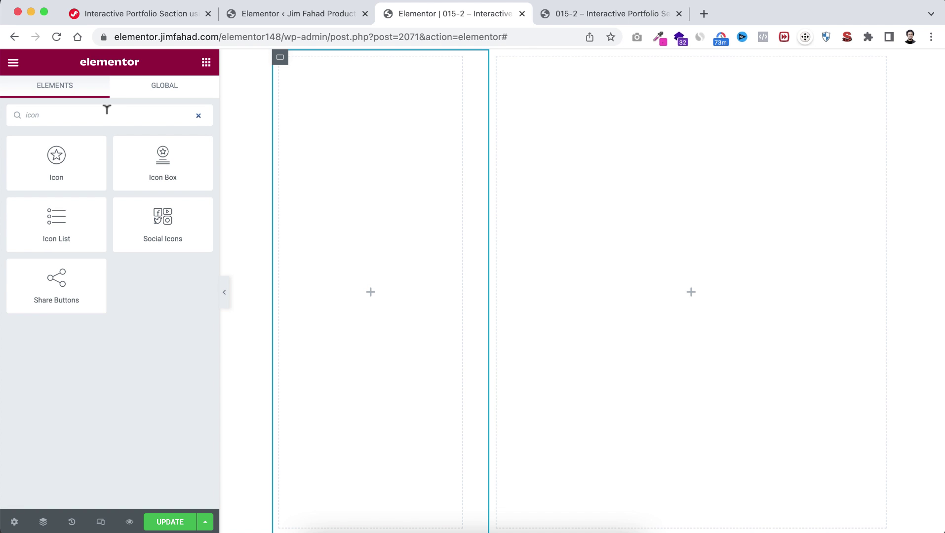
drag(196, 182, 371, 286)
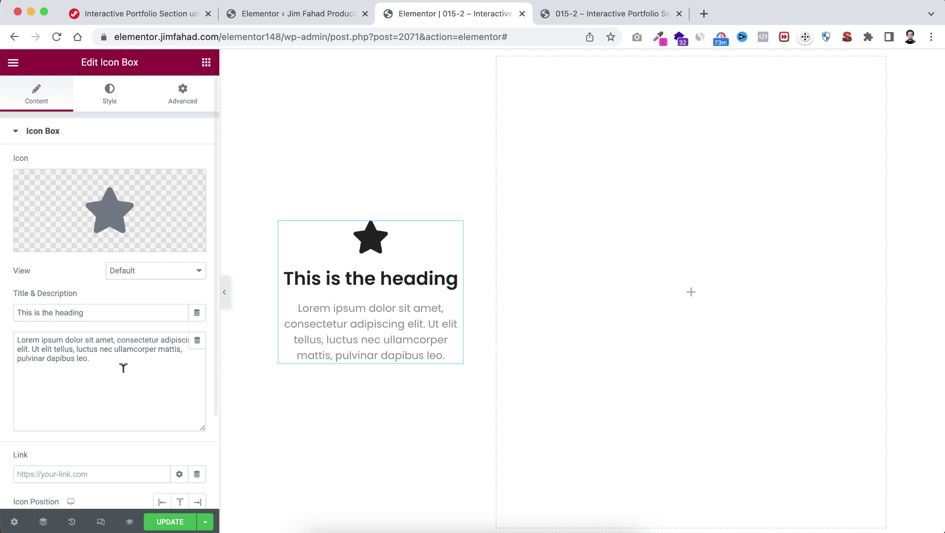
Step: Remove the icon box's description and set its title to "Landing Page"
drag(105, 358, 3, 339)
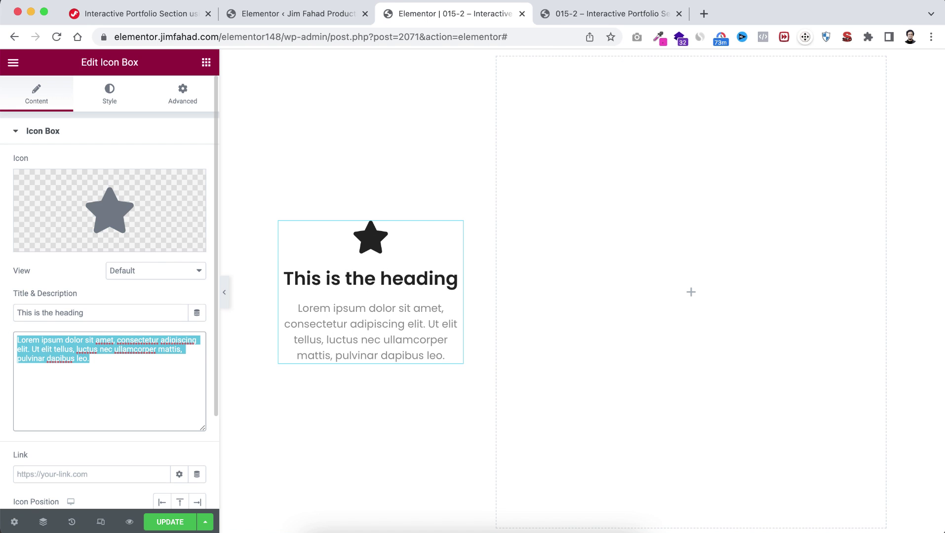
key(BackSpace)
drag(88, 307, 4, 308)
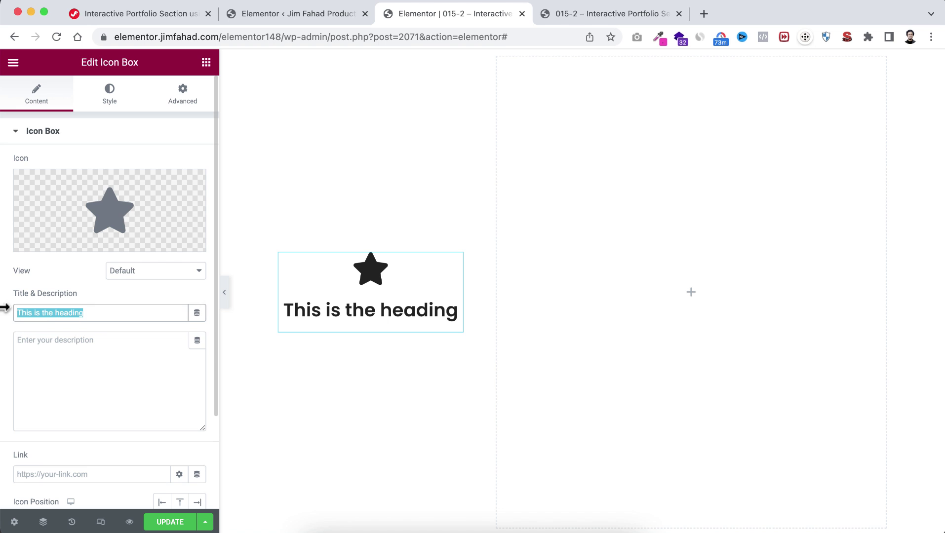
text(Landin)
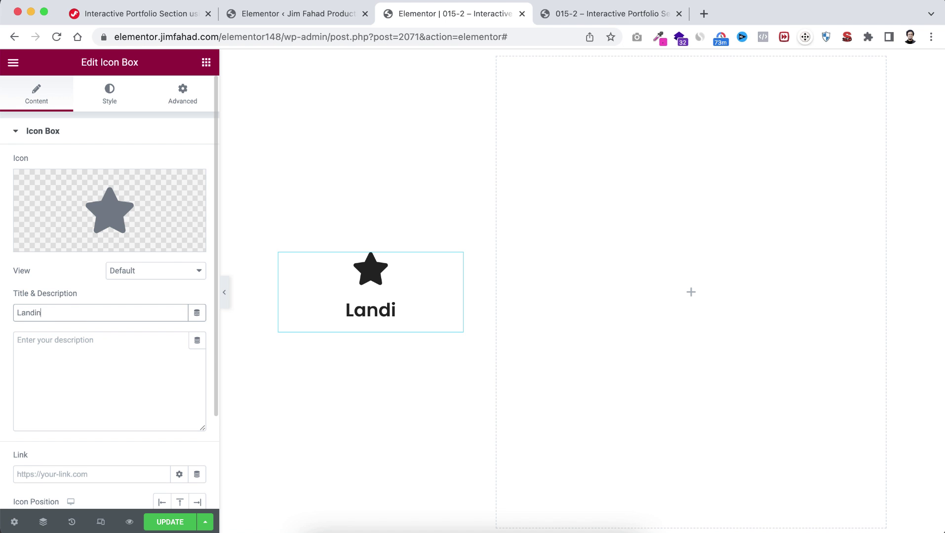
text(g page)
Step: Replace the icon box's star with storefront-outline.svg from the media library and set the icon position to Left
click(123, 216)
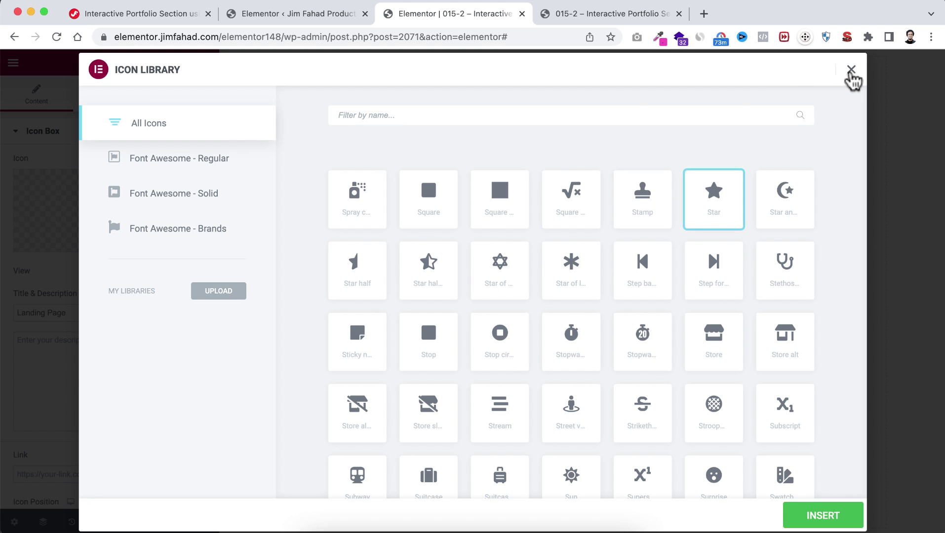
click(852, 70)
mouse_move(149, 232)
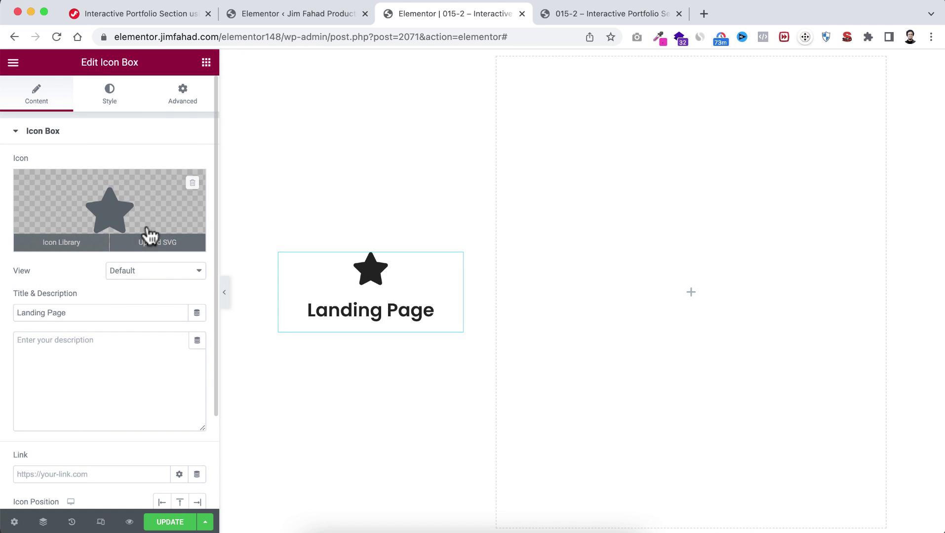
click(167, 243)
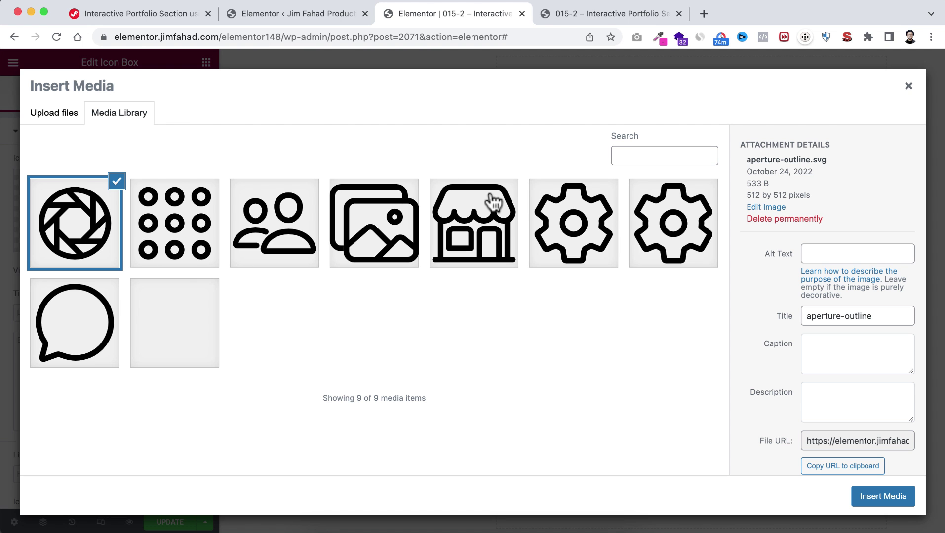
click(482, 228)
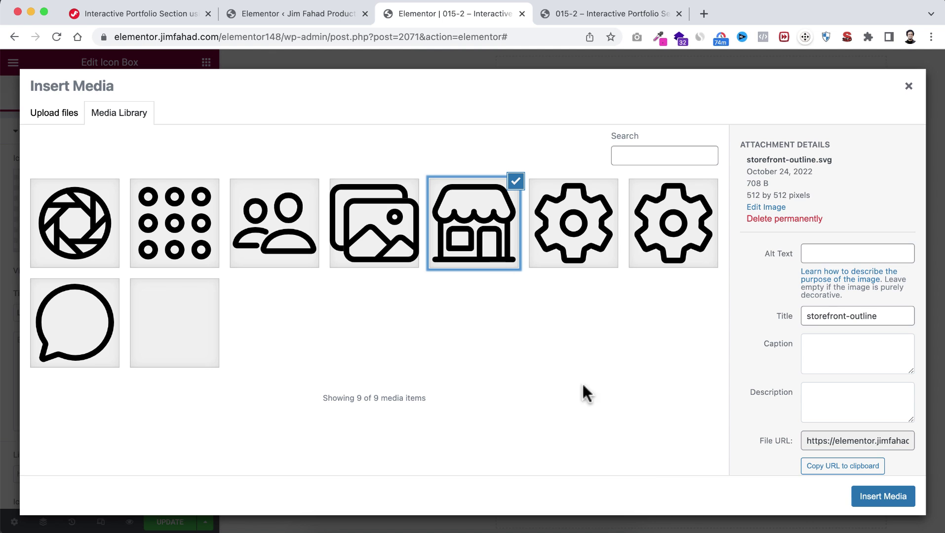
click(879, 498)
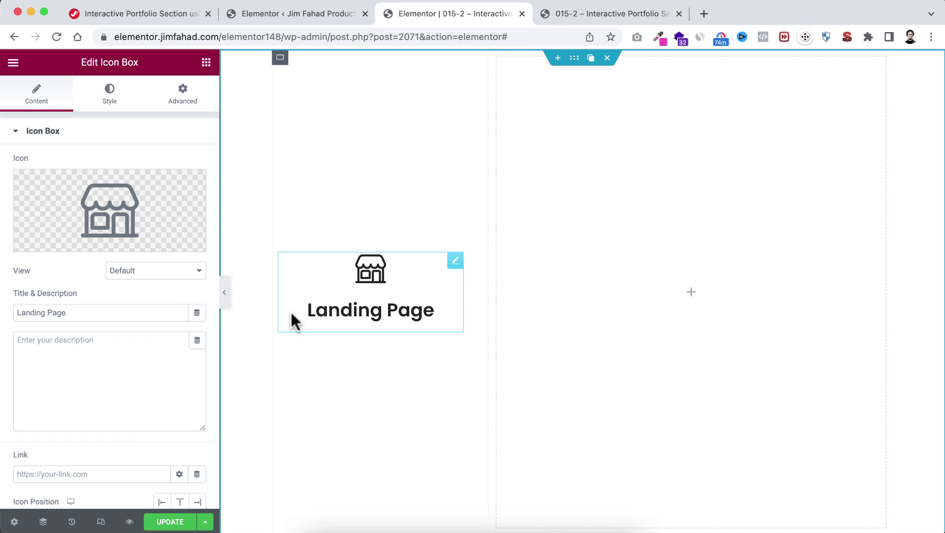
scroll(32, 400, down, 5)
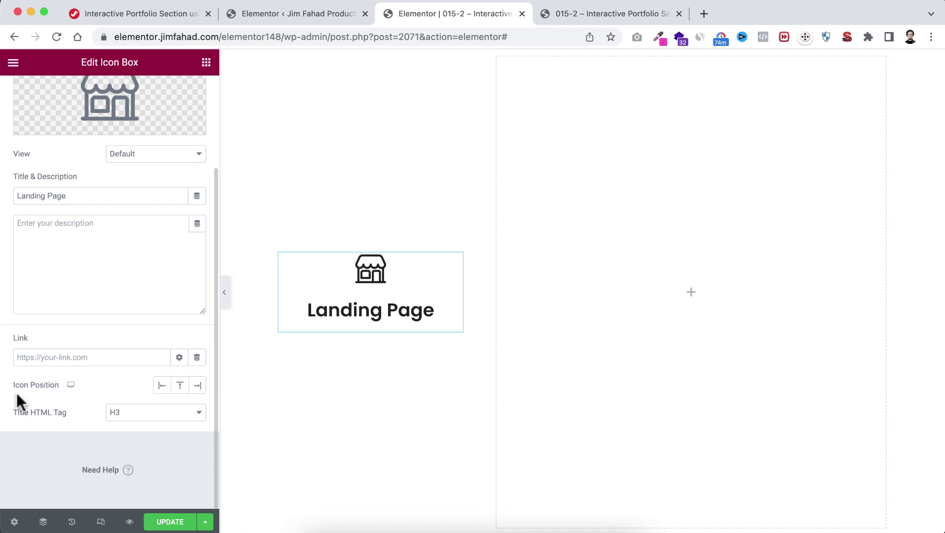
click(162, 386)
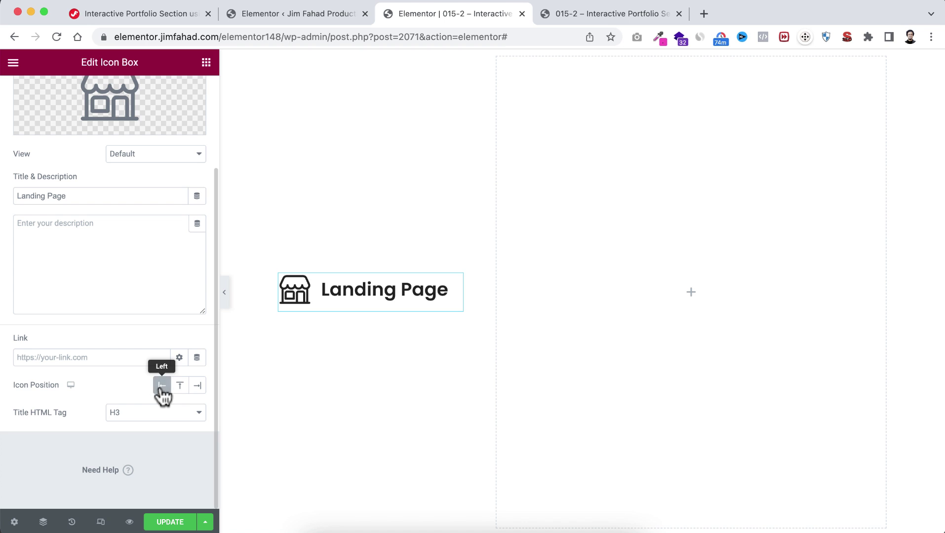
Step: Set the icon's primary color to #92a2b8 and its size to 30
scroll(141, 283, up, 5)
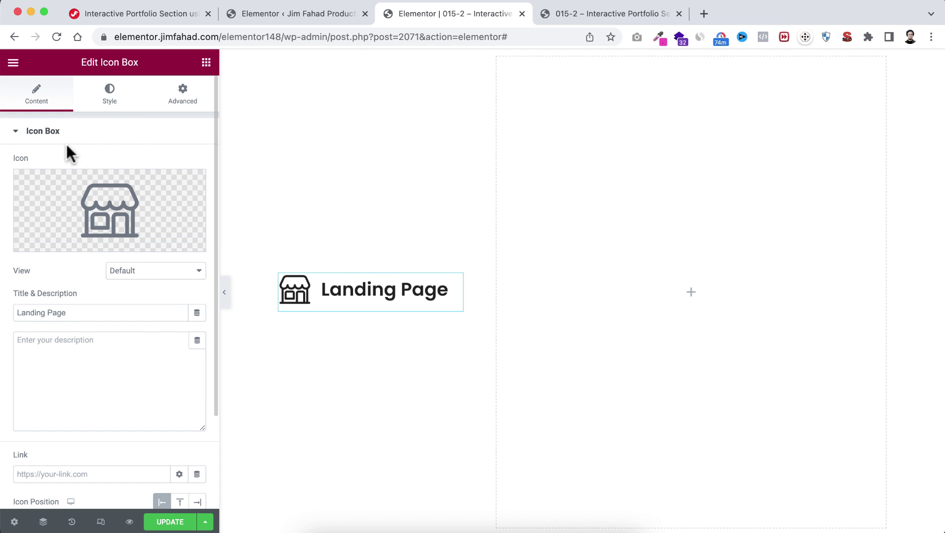
click(111, 97)
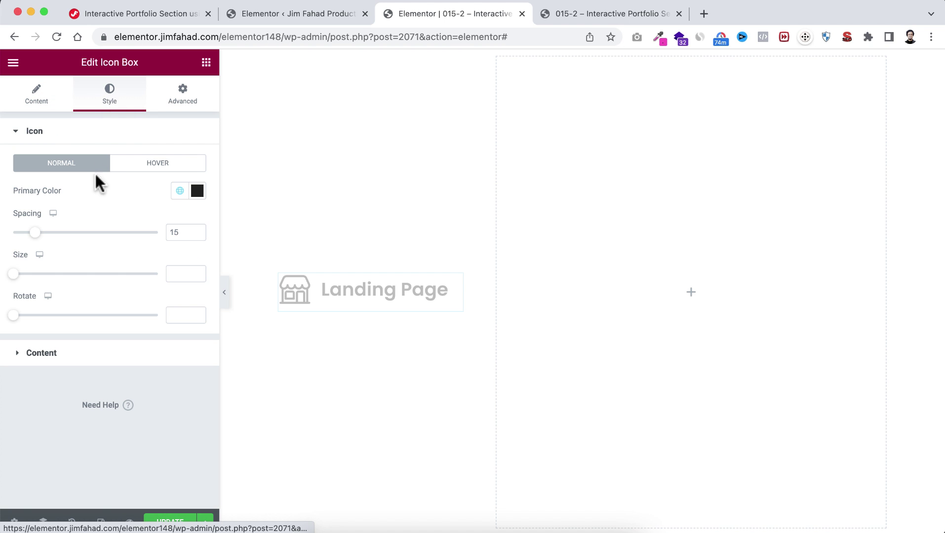
click(197, 191)
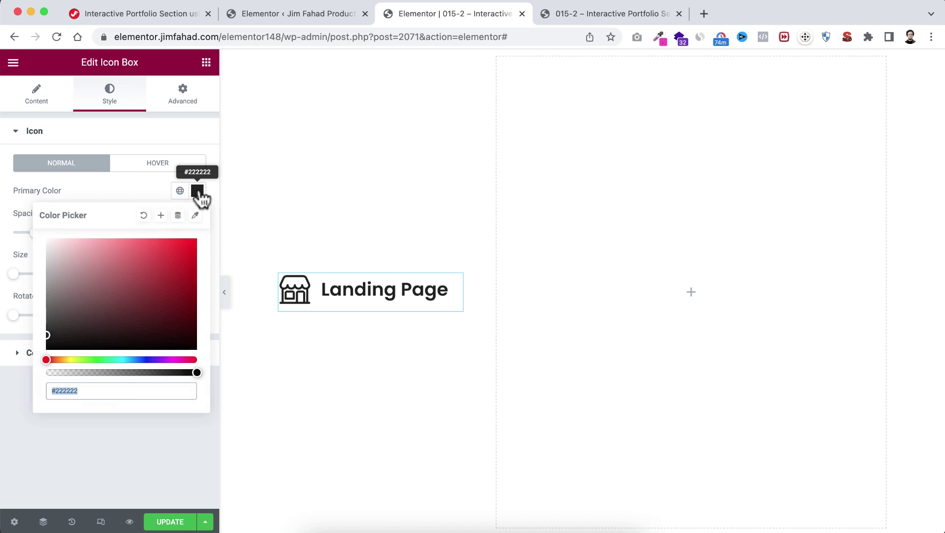
text(#92a2b8)
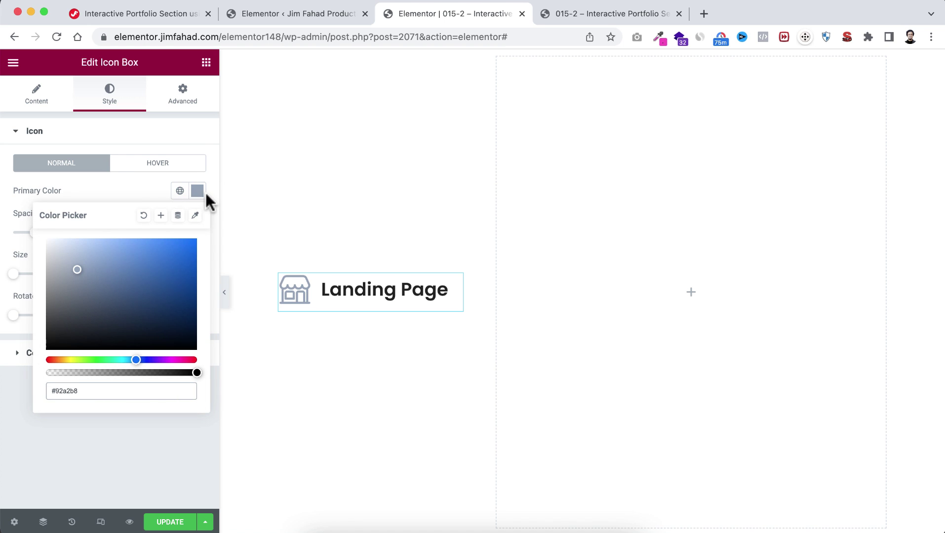
click(126, 194)
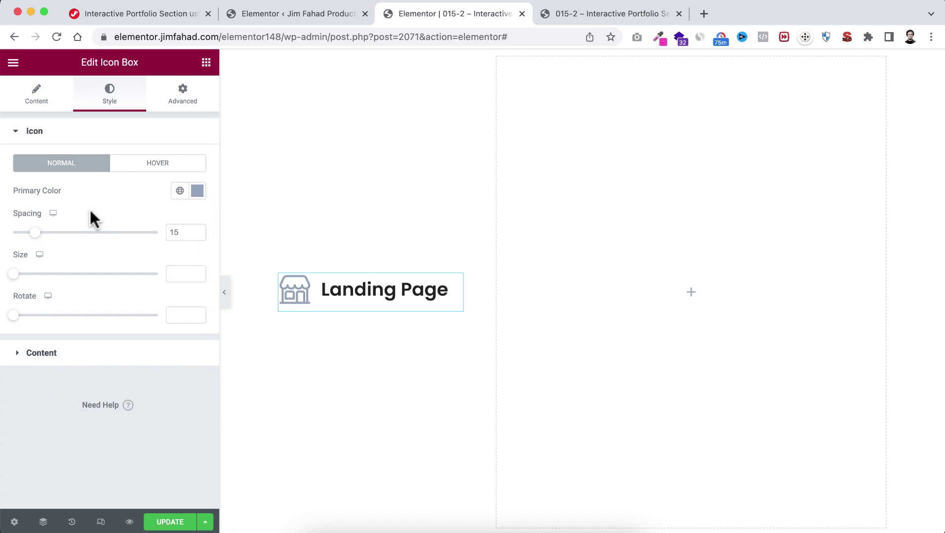
click(173, 269)
text(30)
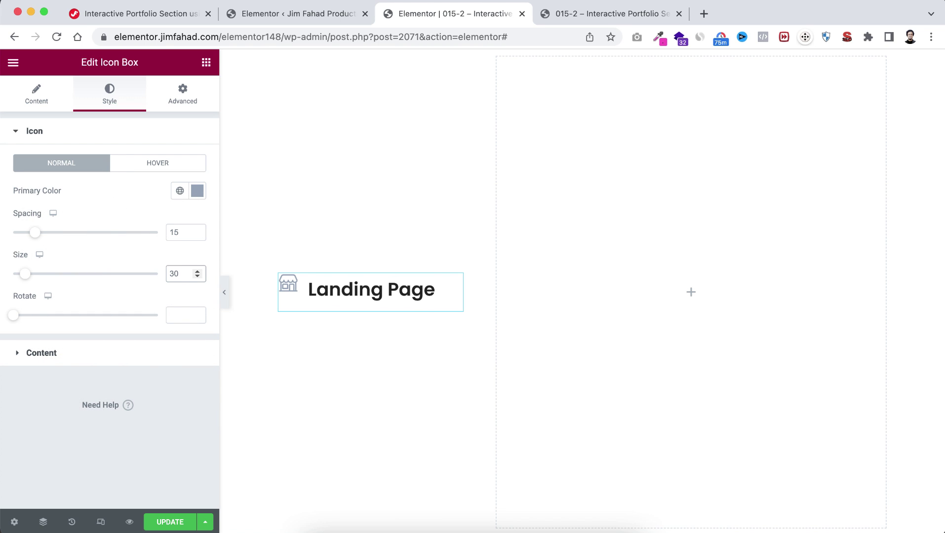
Step: Set the icon box title's spacing to 0 and its color to #0f1629
click(83, 355)
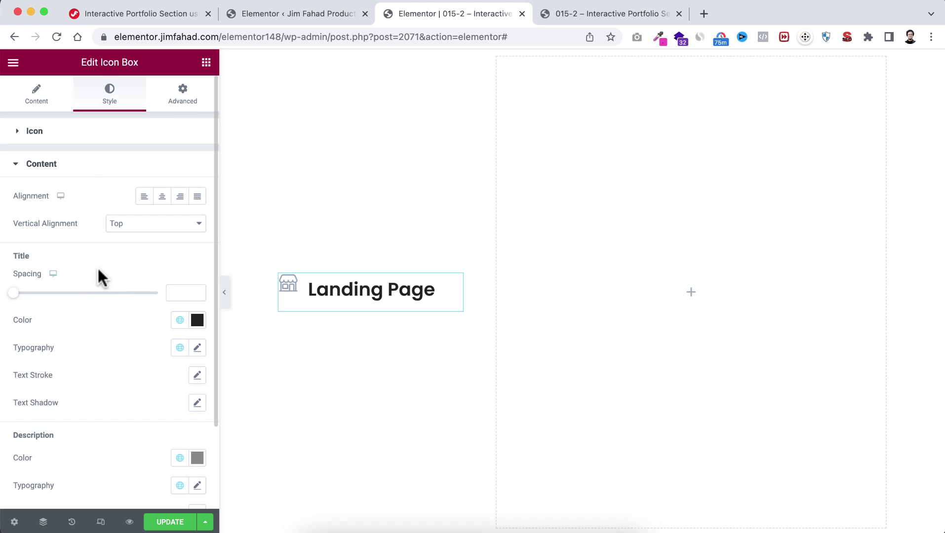
click(179, 292)
text(0)
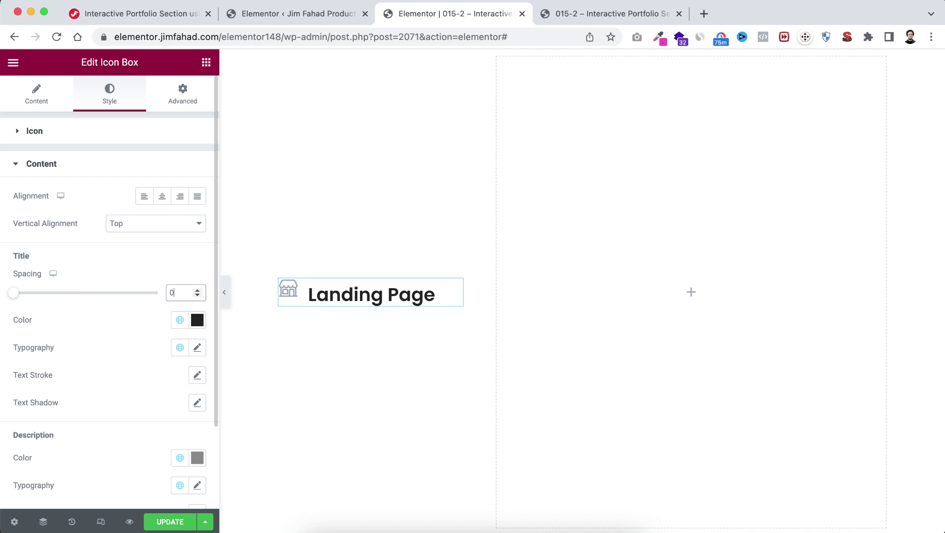
click(198, 320)
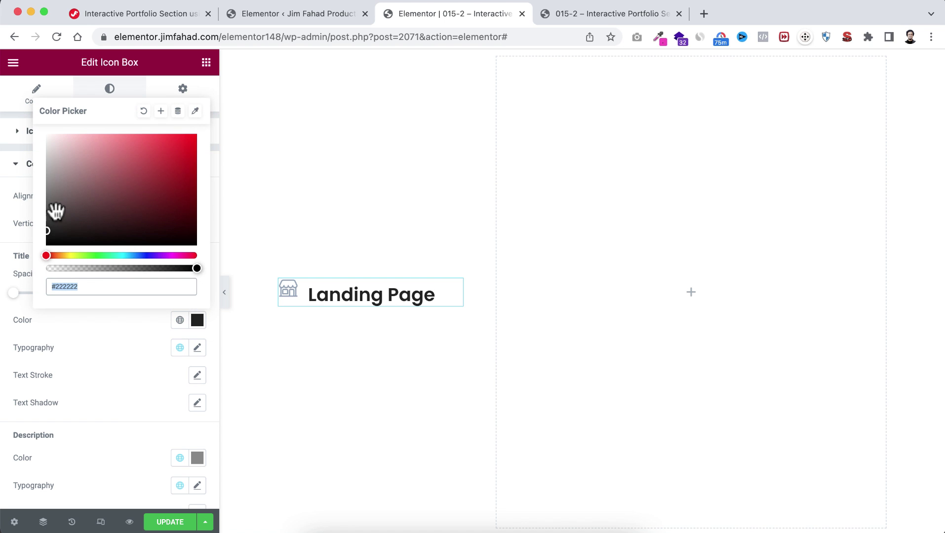
text(#0f1629)
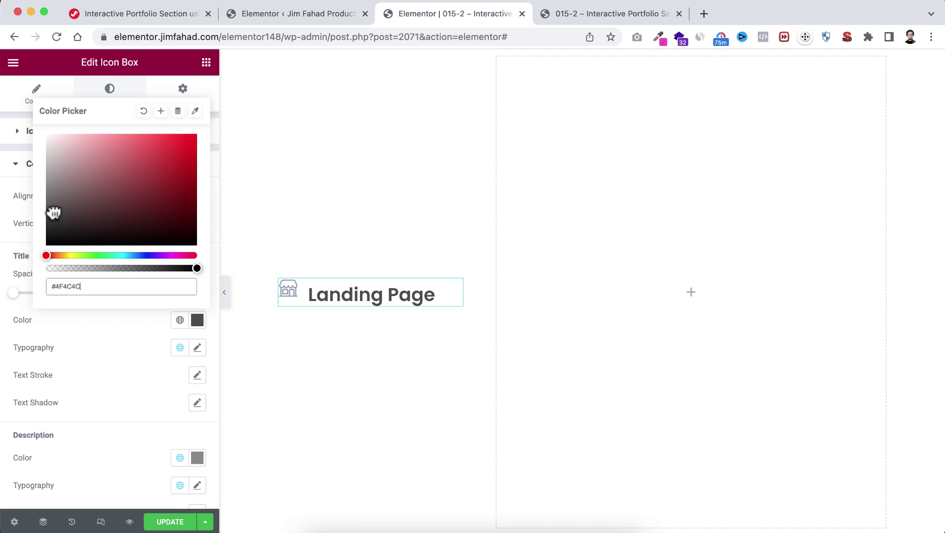
Step: Set the title typography to a 20 px font size and a 0.8 em line height
click(197, 348)
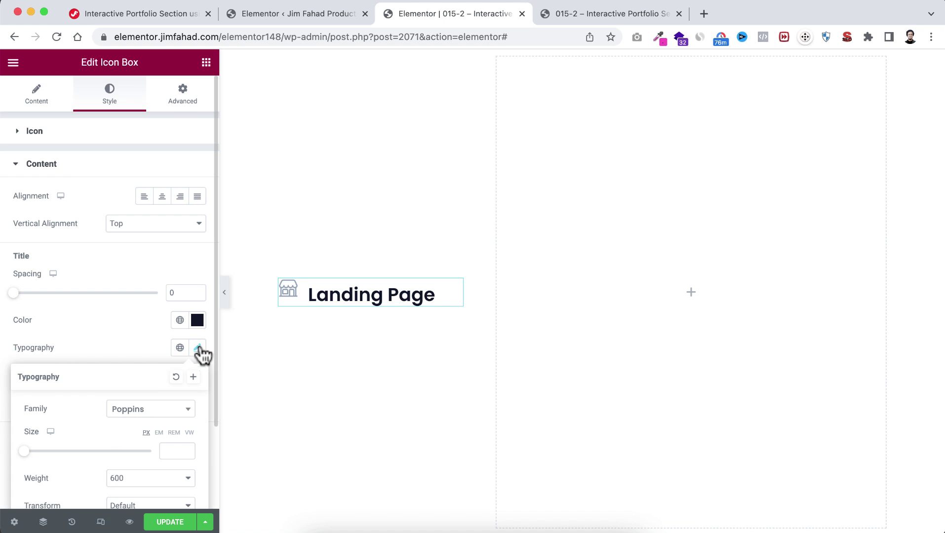
scroll(98, 427, down, 5)
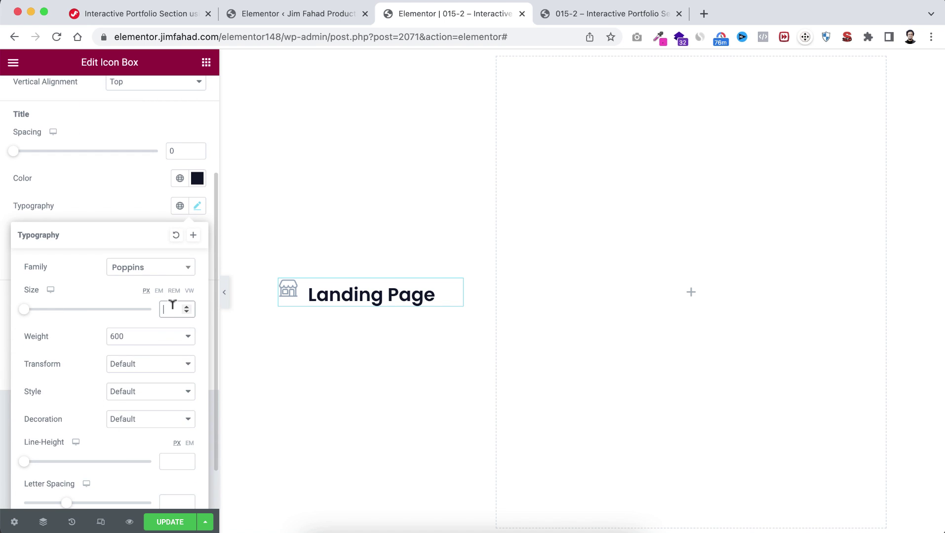
text(20)
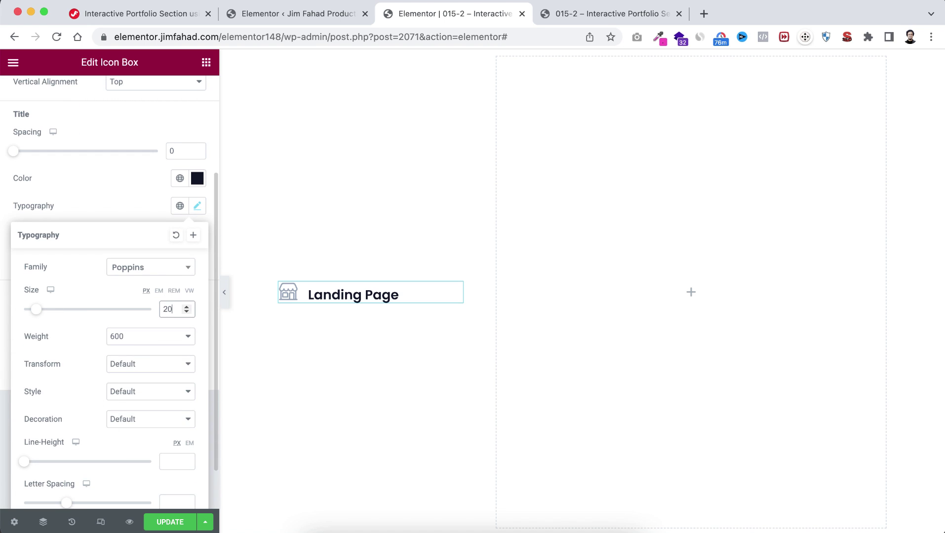
click(190, 443)
text(0.8)
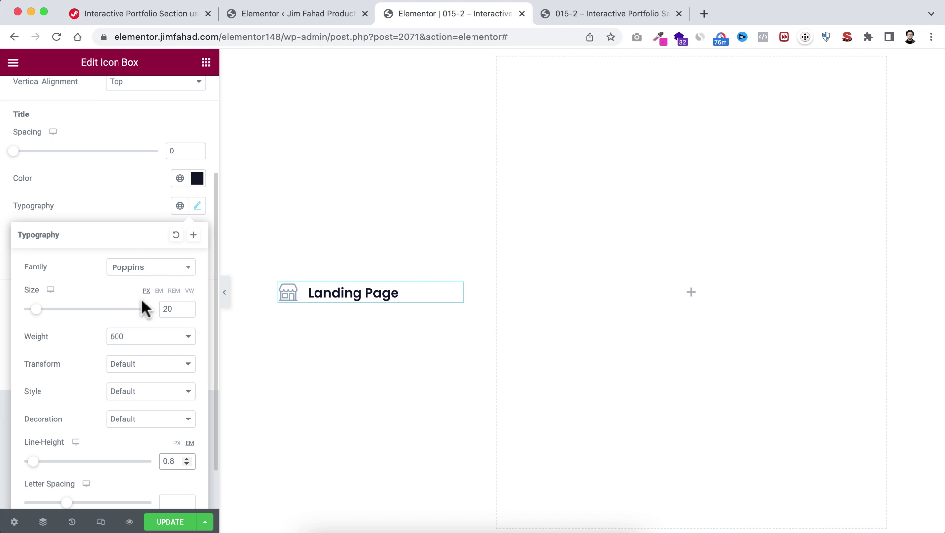
click(123, 190)
Step: Give the icon box 15 px padding on all four sides
click(192, 96)
click(26, 229)
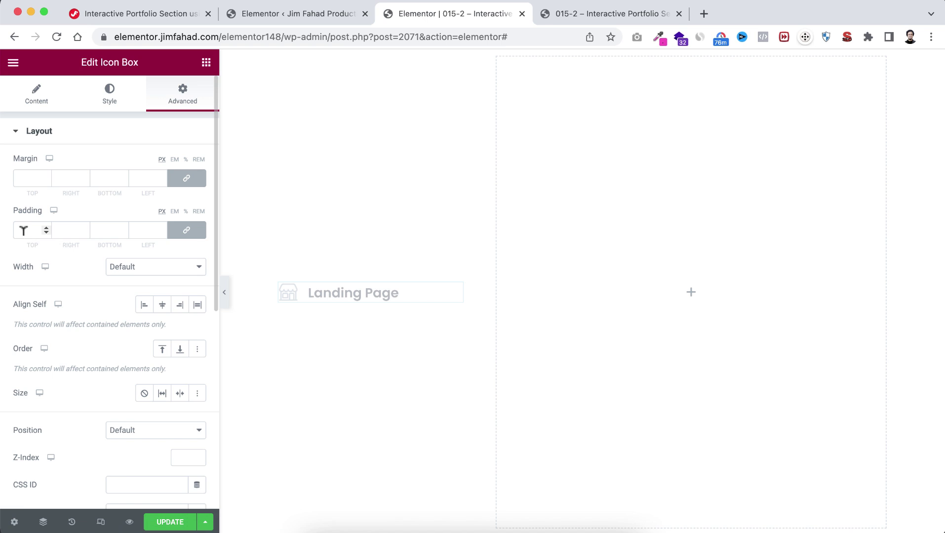
text(15)
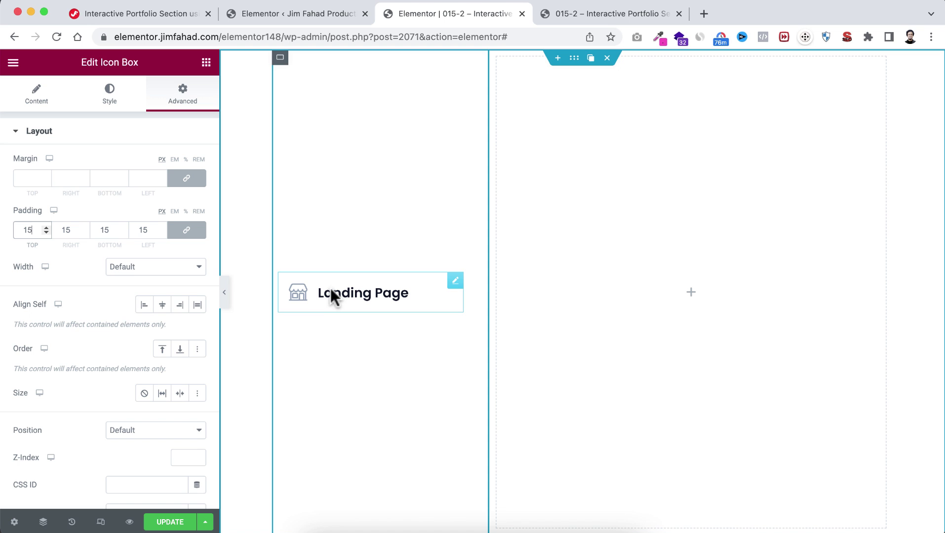
Step: Give the icon box a classic background with the color #f7fafc
scroll(65, 371, down, 8)
scroll(64, 369, up, 2)
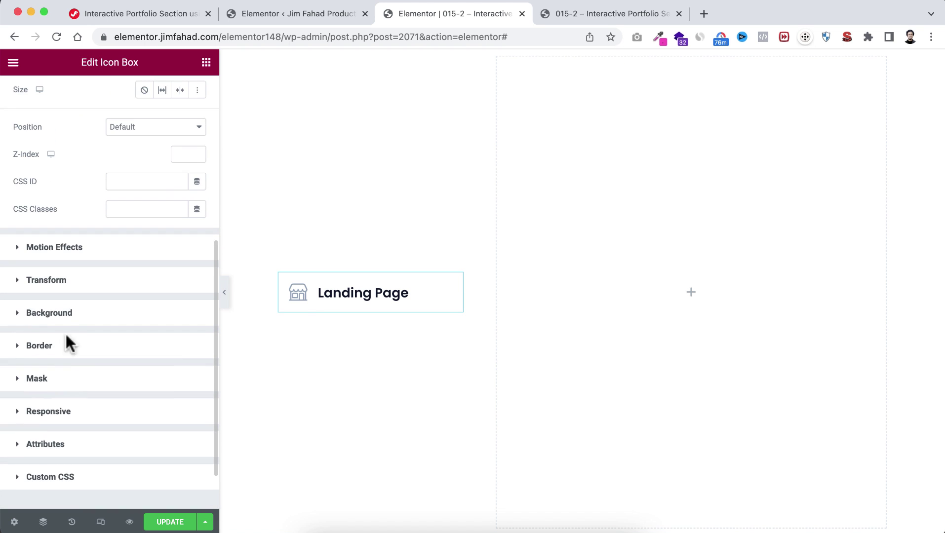
click(48, 311)
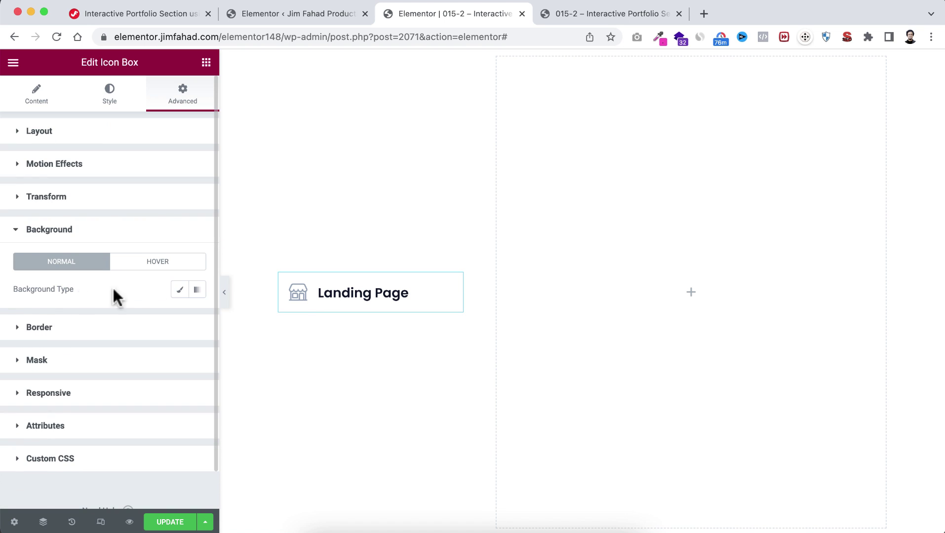
click(181, 290)
click(197, 317)
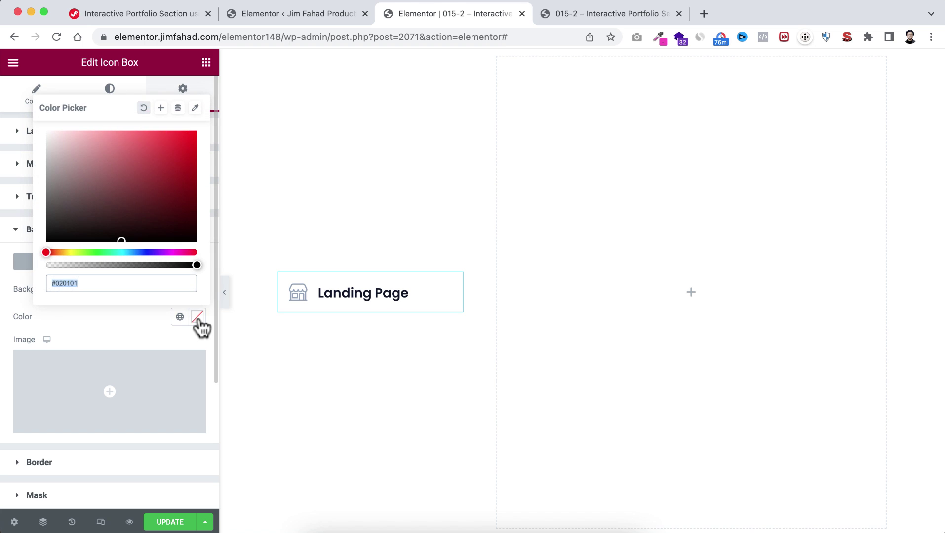
text(#f7fafc)
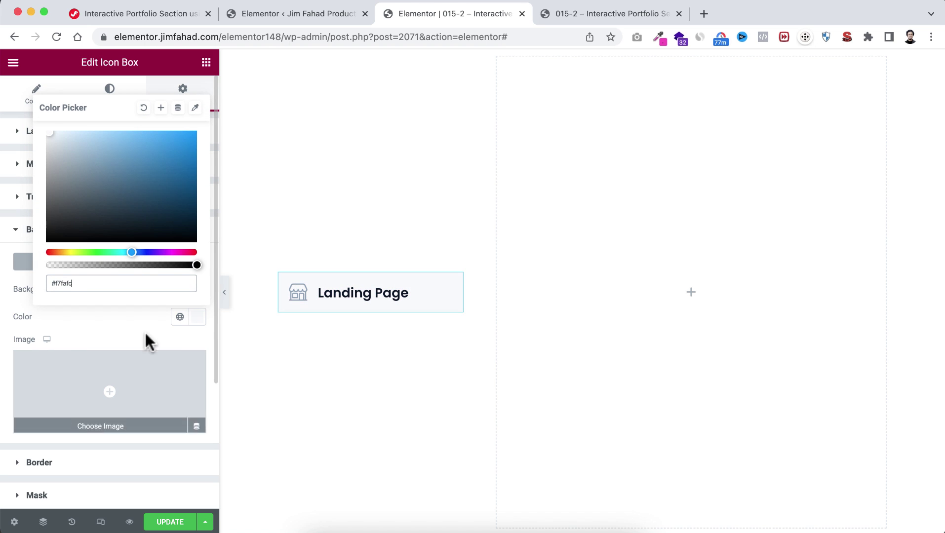
click(130, 317)
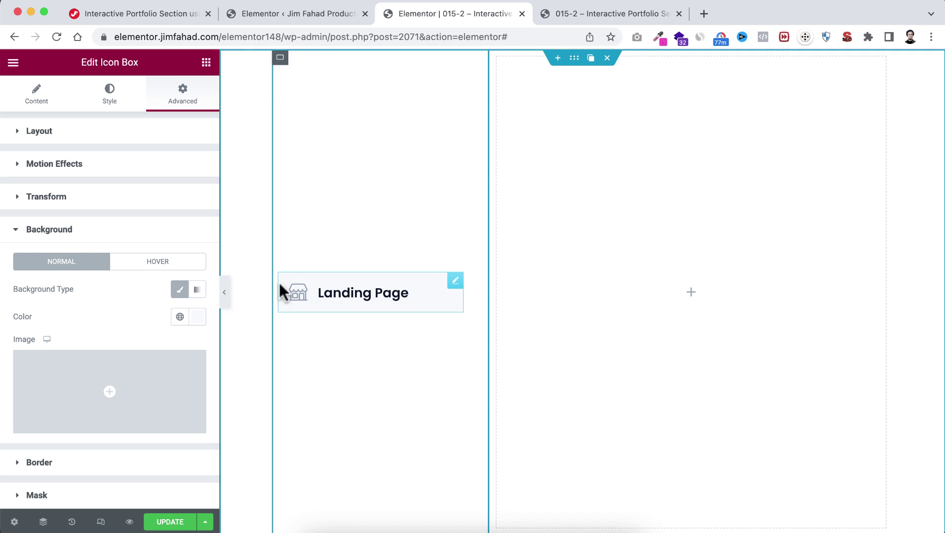
Step: Round all four corners of the icon box with a 12 px border radius
scroll(133, 331, down, 5)
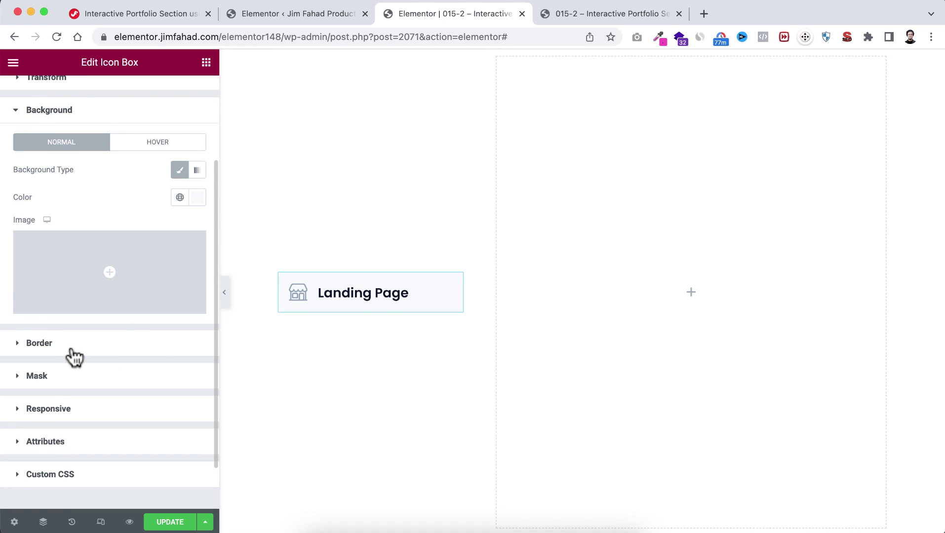
click(69, 350)
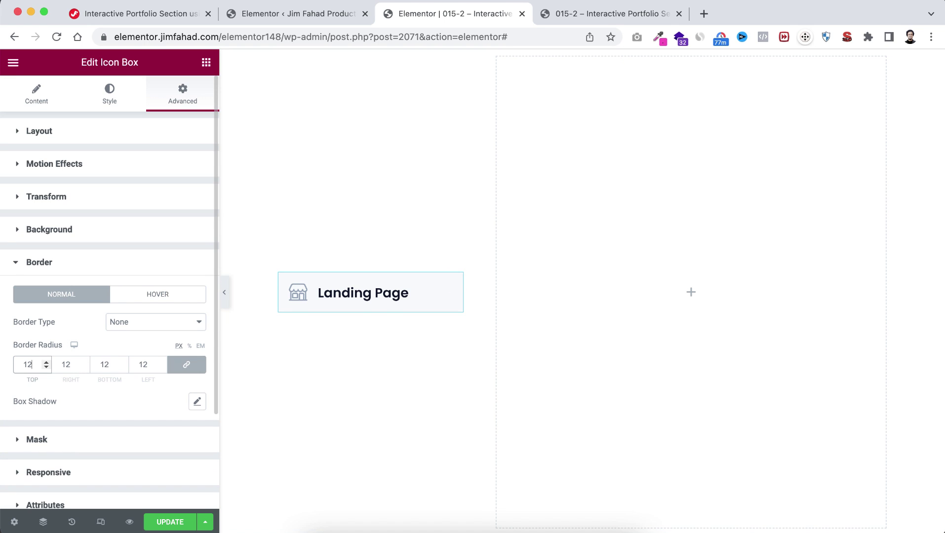
click(109, 345)
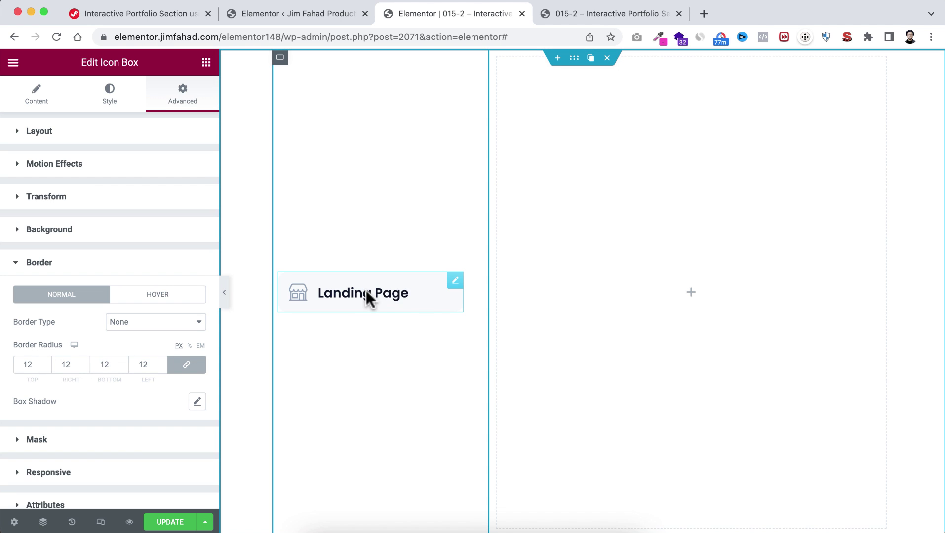
Step: Duplicate the "Landing Page" icon box five times to make a stack of six
click(439, 280)
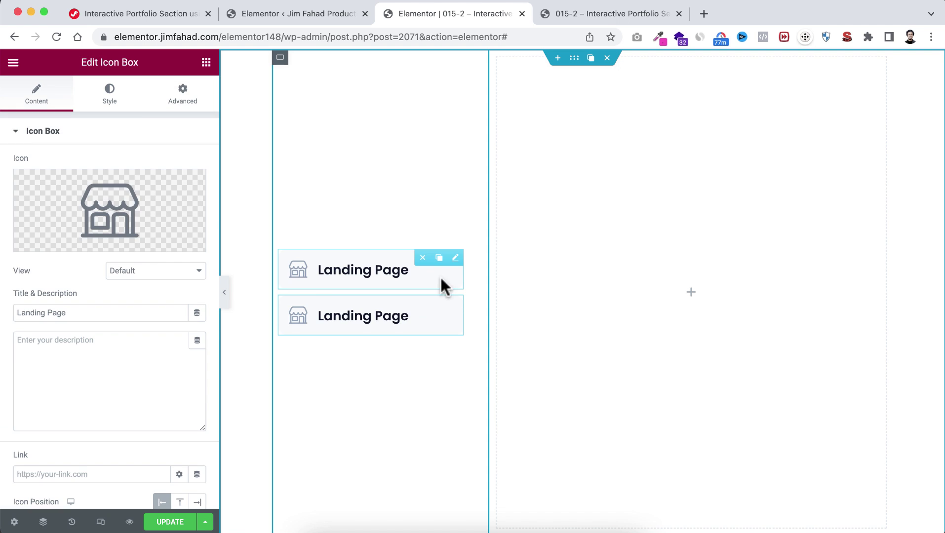
click(439, 257)
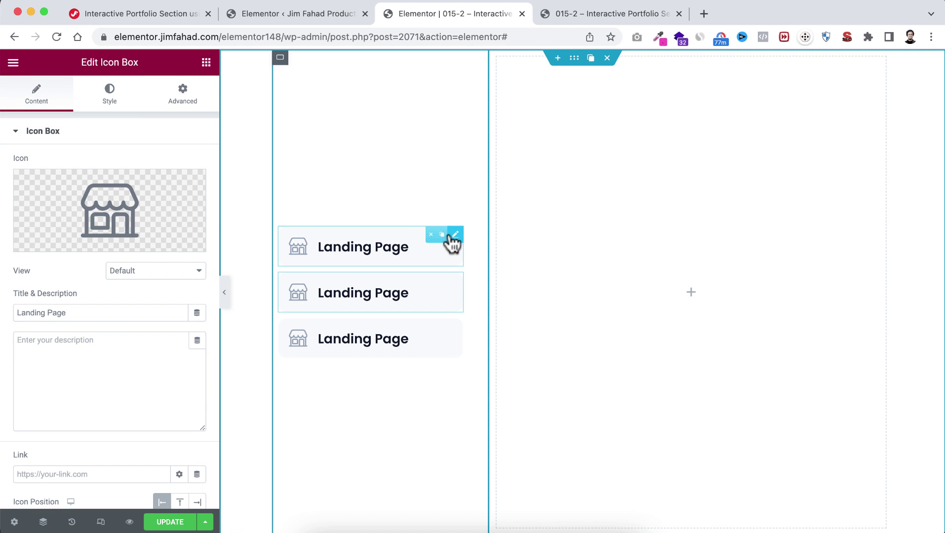
click(439, 234)
click(440, 212)
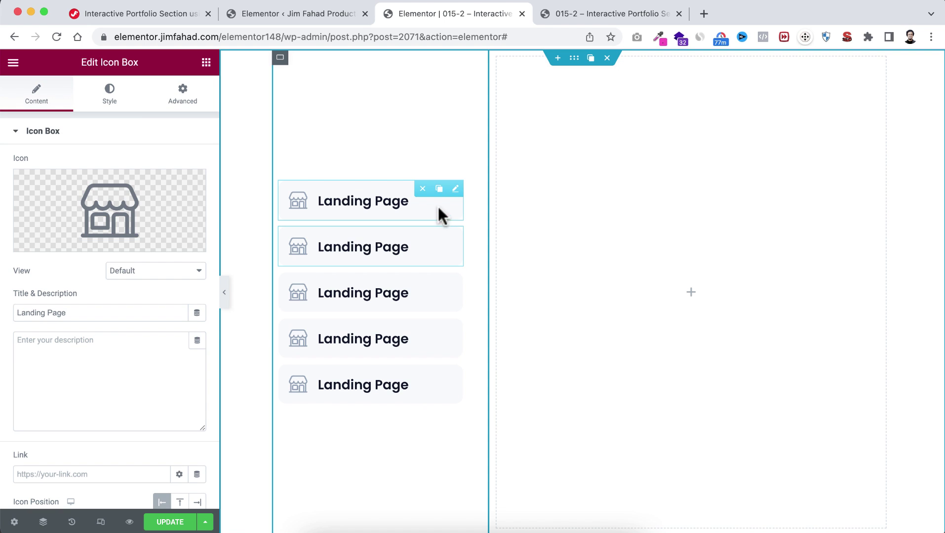
click(438, 189)
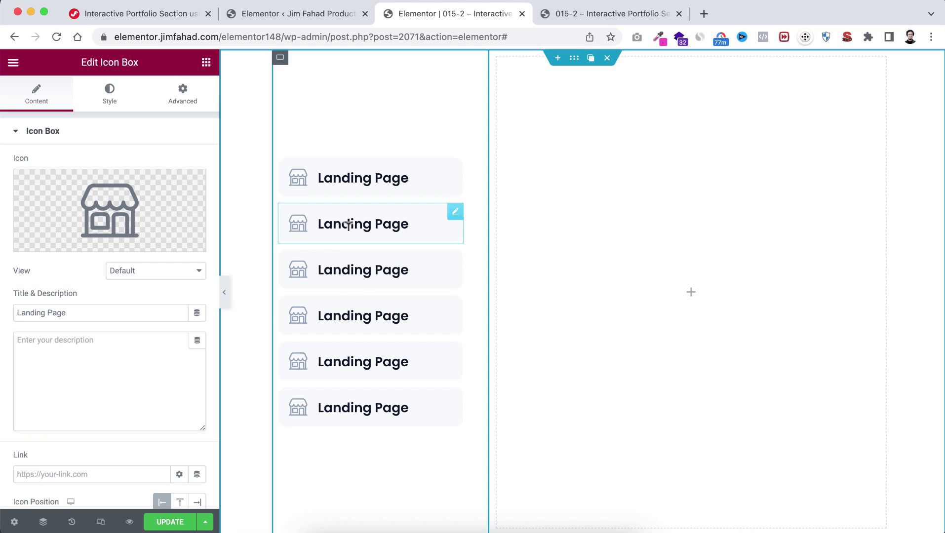
Step: Retitle the five duplicated icon boxes, in order, as Dashbaord, SMM Portal, Membership, Desktop App and Product Design
key(super+a)
text(Dashbaord)
triple_click(363, 269)
text(SMM Portal)
triple_click(363, 316)
text(Membership)
triple_click(363, 361)
text(Desktop App)
triple_click(363, 407)
text(Product Design)
Step: Replace the icons of the five duplicated boxes, in order, with the gear, picture, people, dot grid and aperture icons
click(363, 223)
click(866, 490)
click(363, 269)
click(866, 490)
click(363, 316)
click(363, 361)
click(879, 497)
click(363, 407)
click(879, 497)
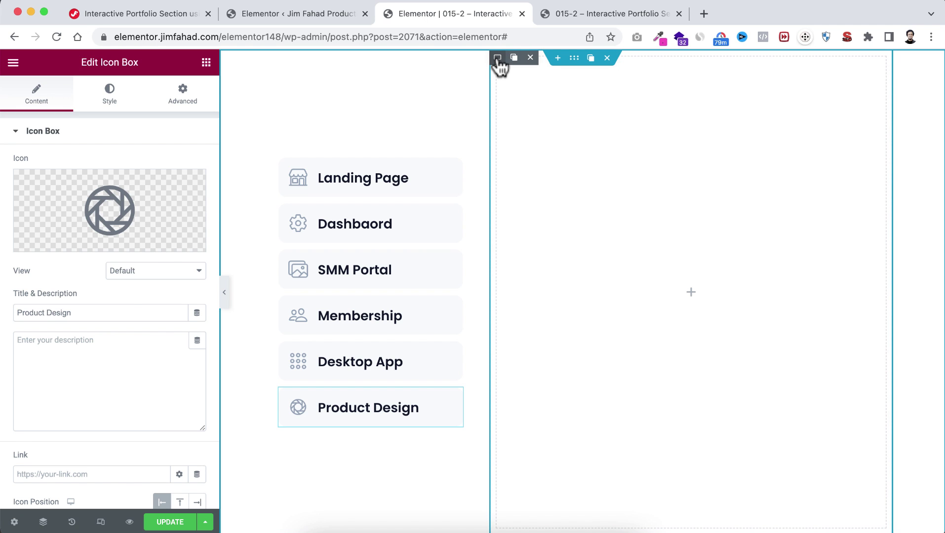
Step: Set the empty 65% wide container's content justification to center
click(497, 58)
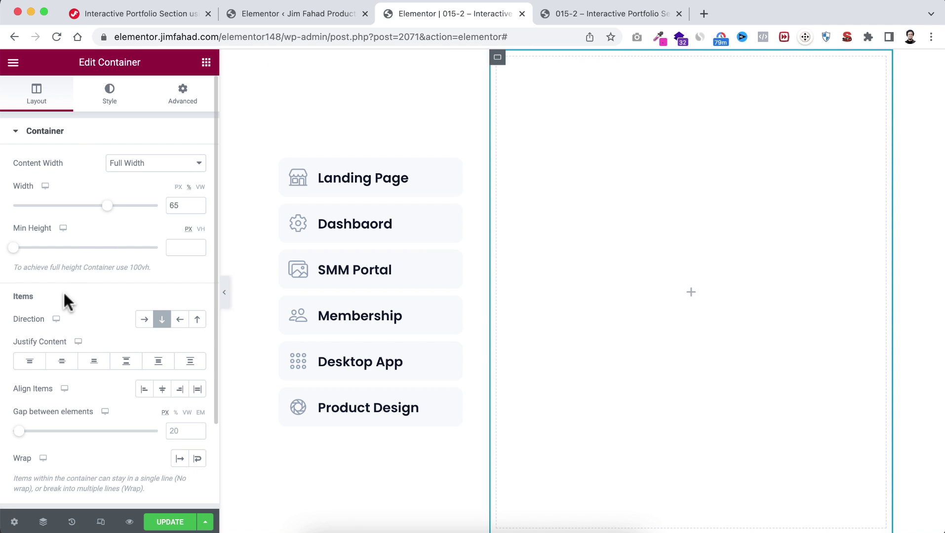
click(62, 362)
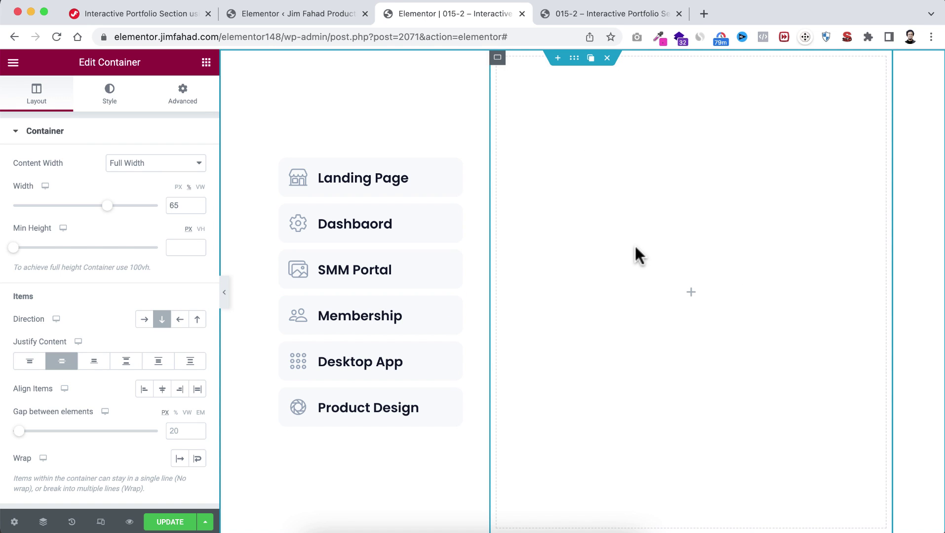
Step: Add a nested container inside the empty column with a 500 px minimum height and center-justified content
click(691, 292)
drag(55, 214, 664, 278)
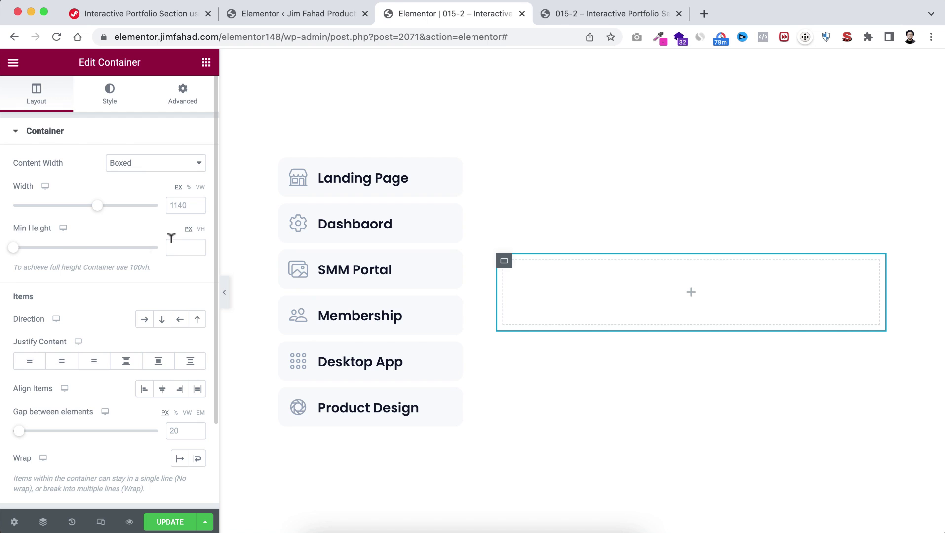
text(500)
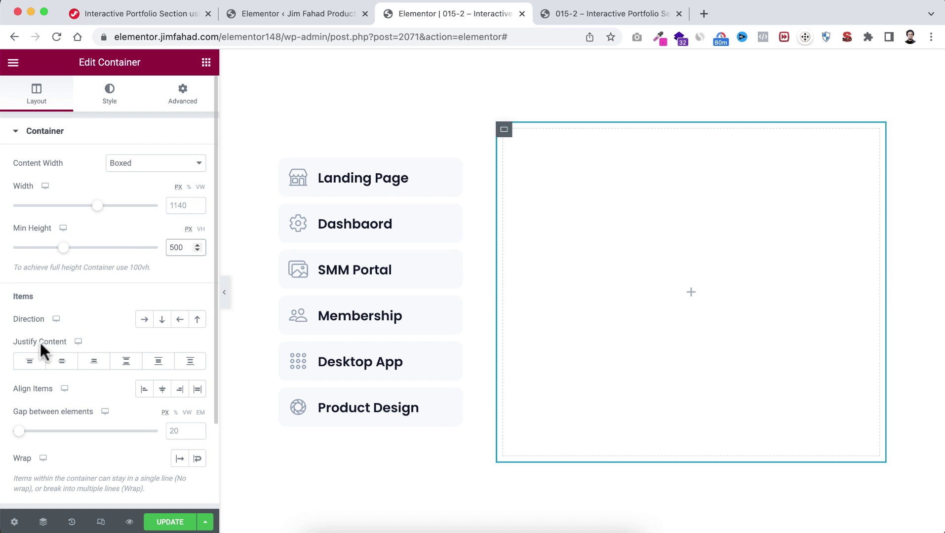
click(63, 362)
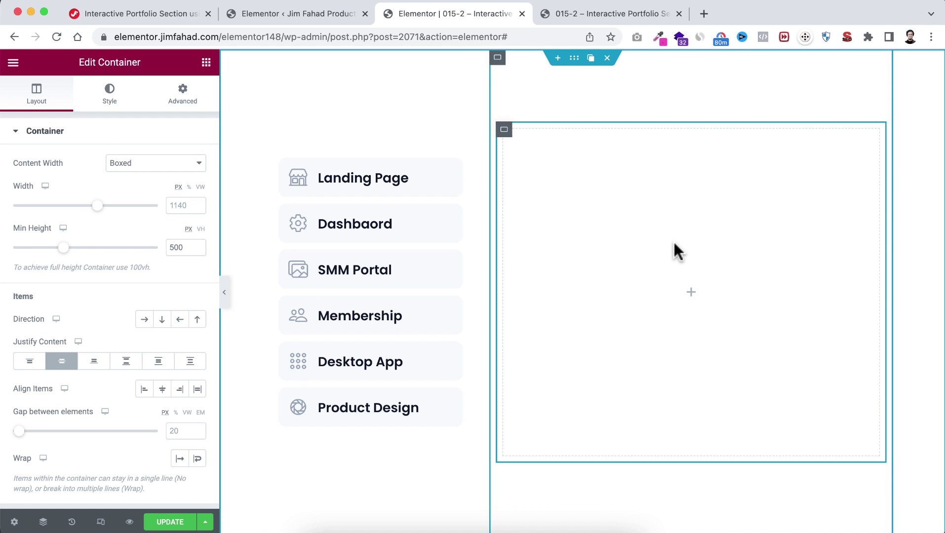
Step: Give the nested container a classic background with the magenta color #f648bc
click(111, 100)
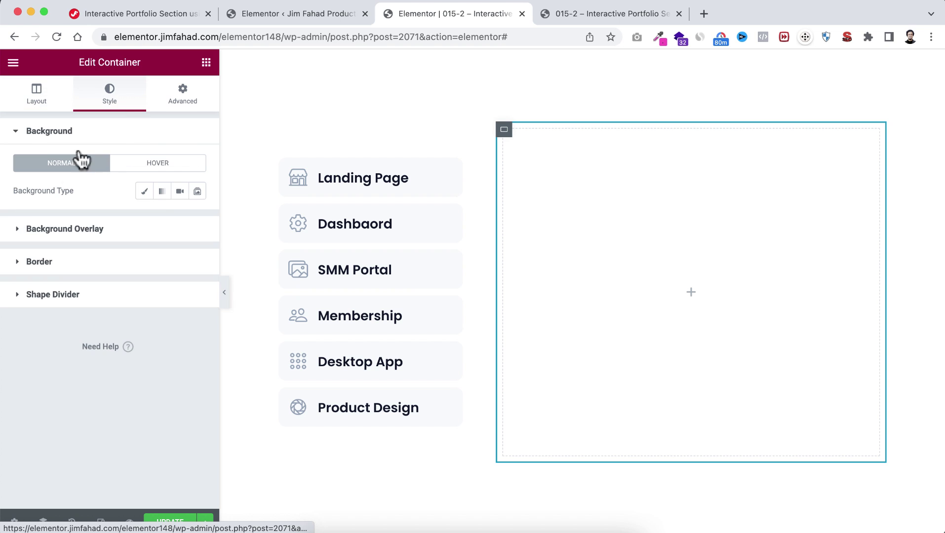
click(144, 191)
click(197, 219)
text(#f648b)
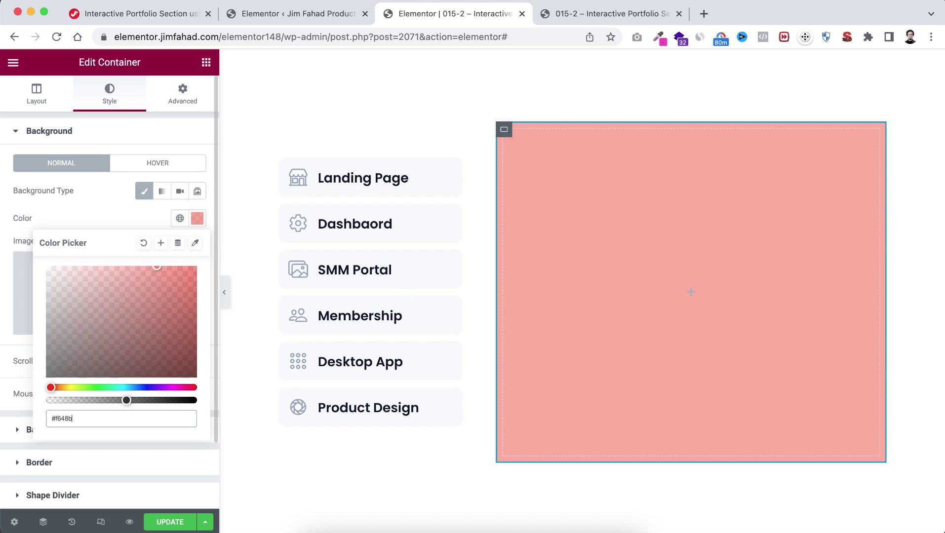
text(c)
click(113, 212)
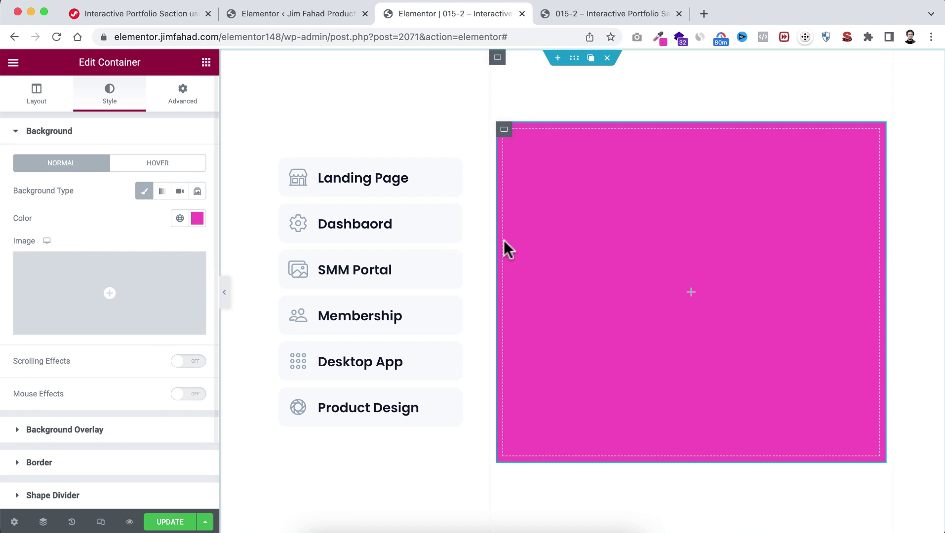
Step: Round all four corners of the magenta container with a 20 px border radius
scroll(21, 420, down, 3)
click(56, 399)
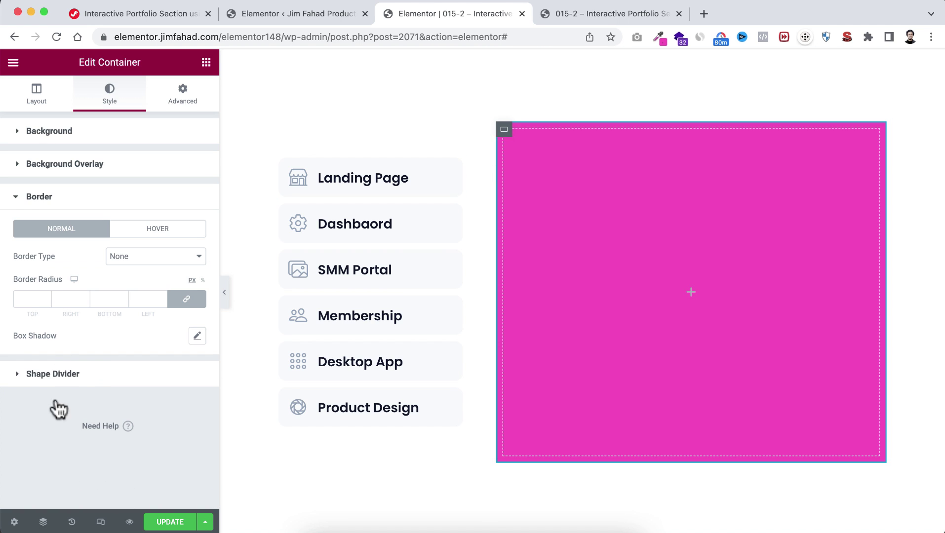
click(35, 298)
text(20)
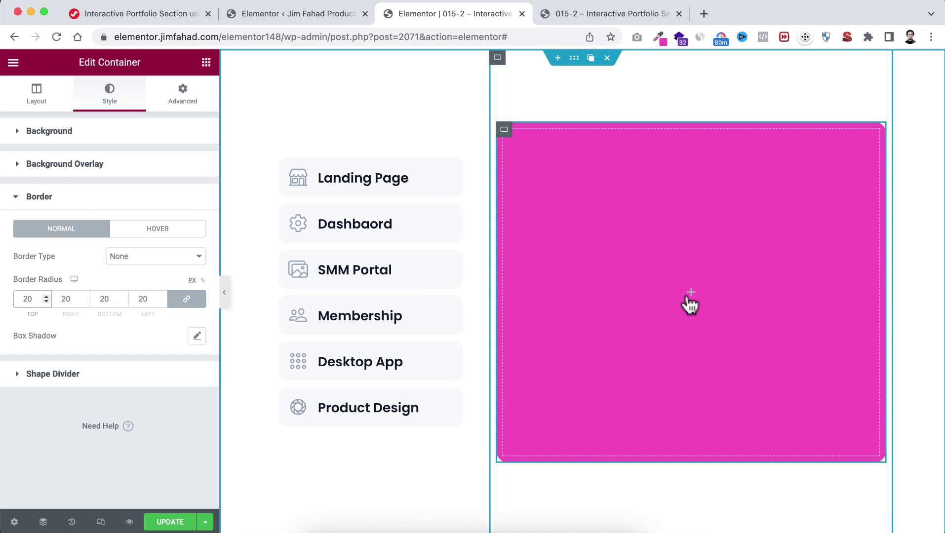
Step: Add an Image widget inside the magenta container and load Landing-Page.png from the media library
click(691, 294)
click(692, 294)
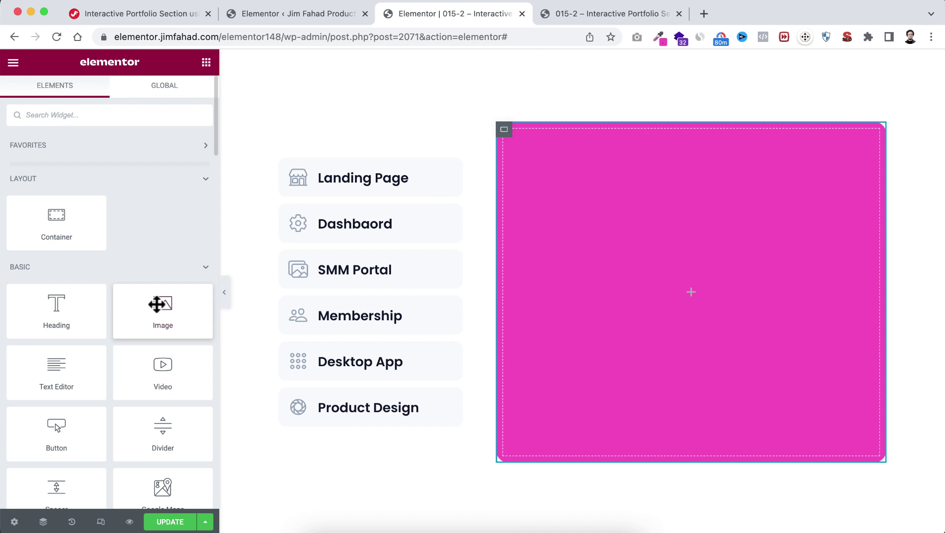
drag(163, 316, 702, 320)
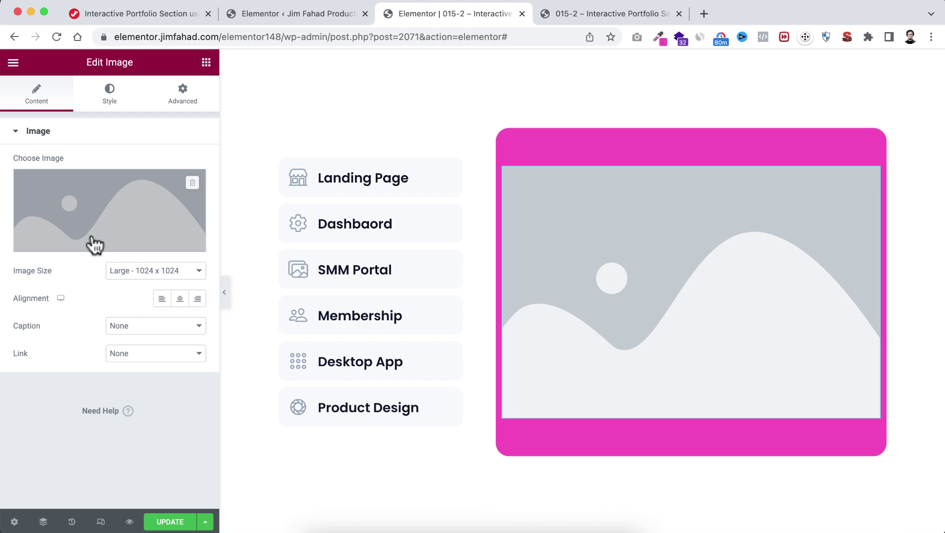
click(91, 210)
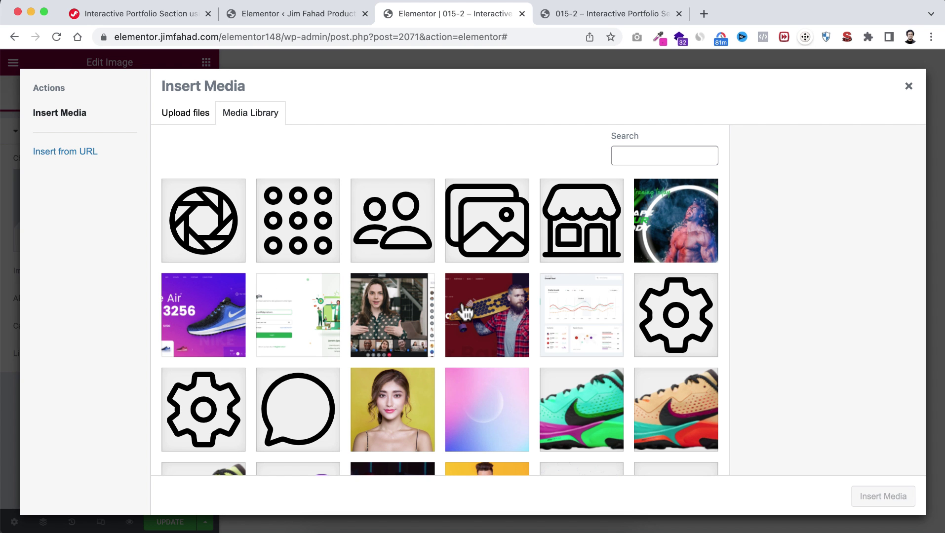
click(487, 320)
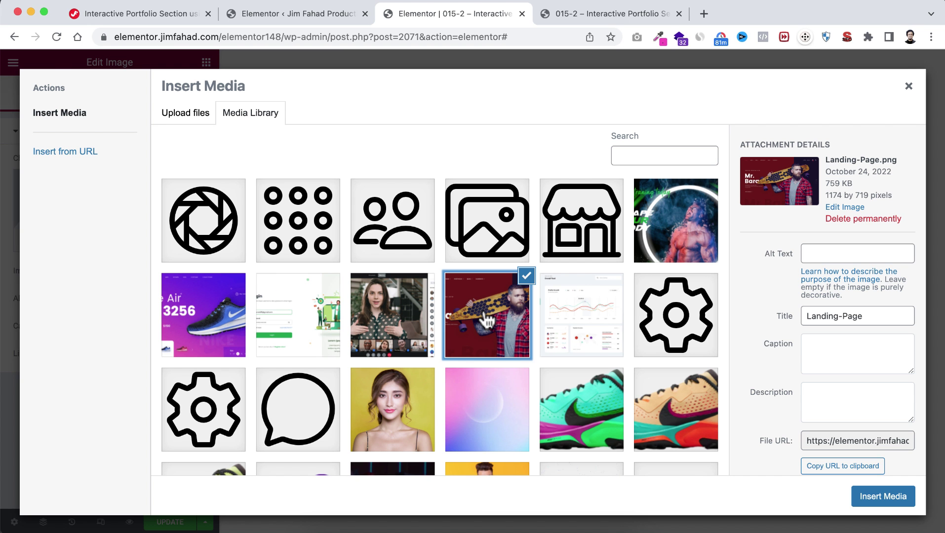
click(877, 502)
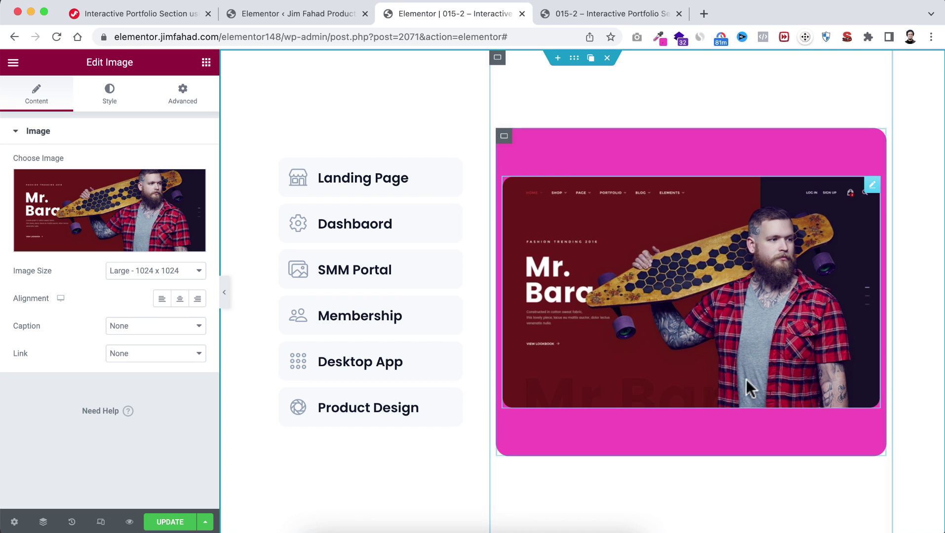
Step: Set the width of the landing page image to 90%
click(110, 102)
click(179, 173)
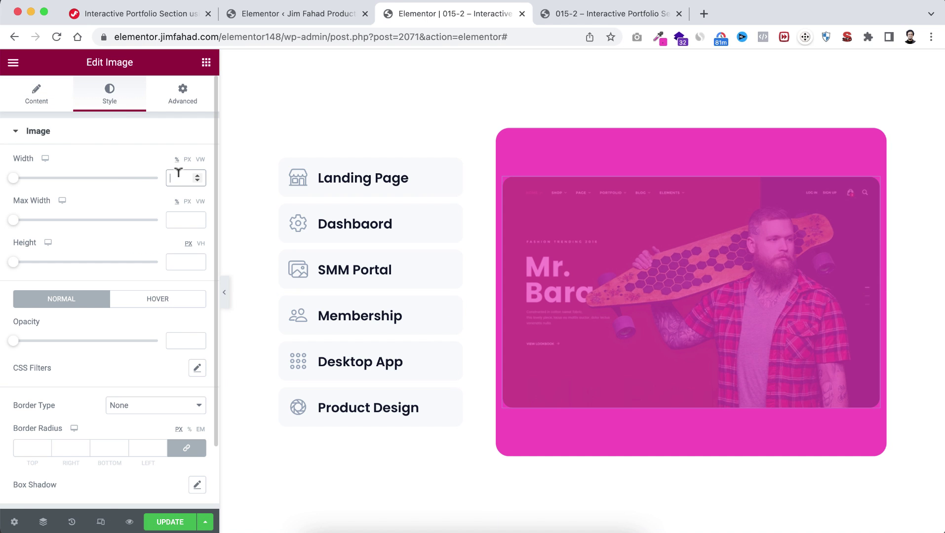
text(90)
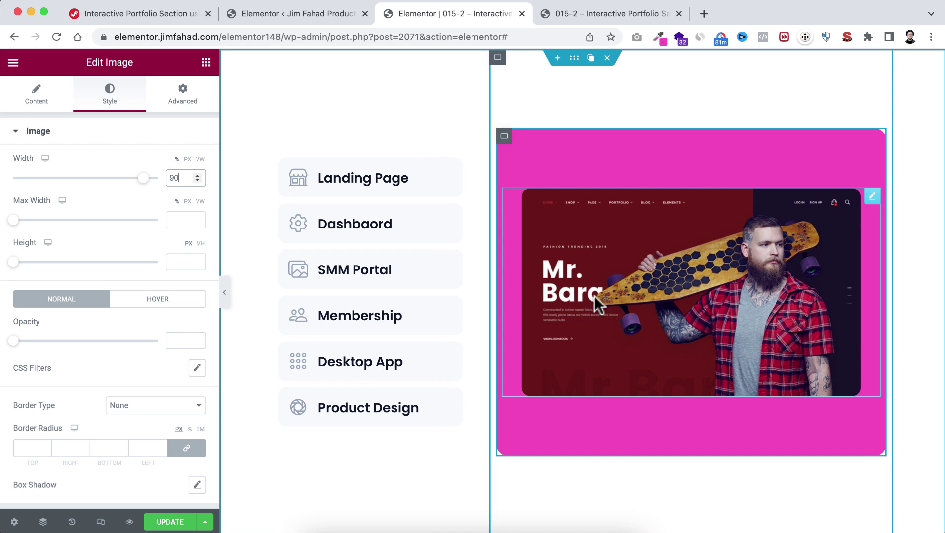
Step: Give the landing page image a Fade In entrance animation
click(189, 101)
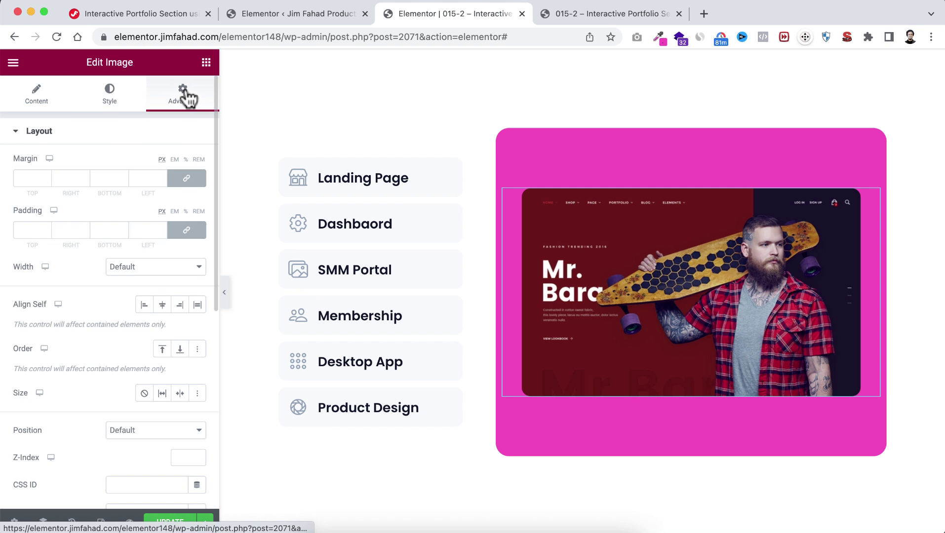
scroll(78, 341, down, 5)
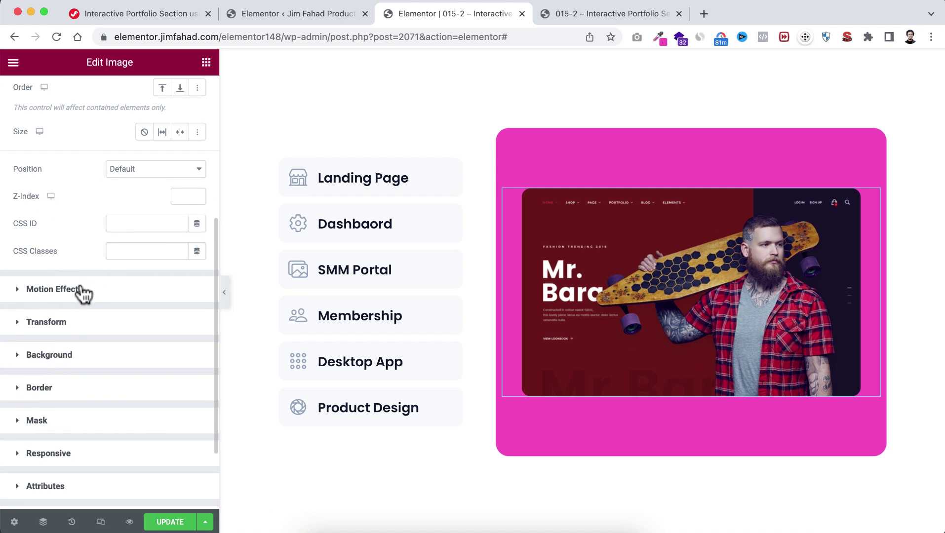
click(83, 290)
click(71, 314)
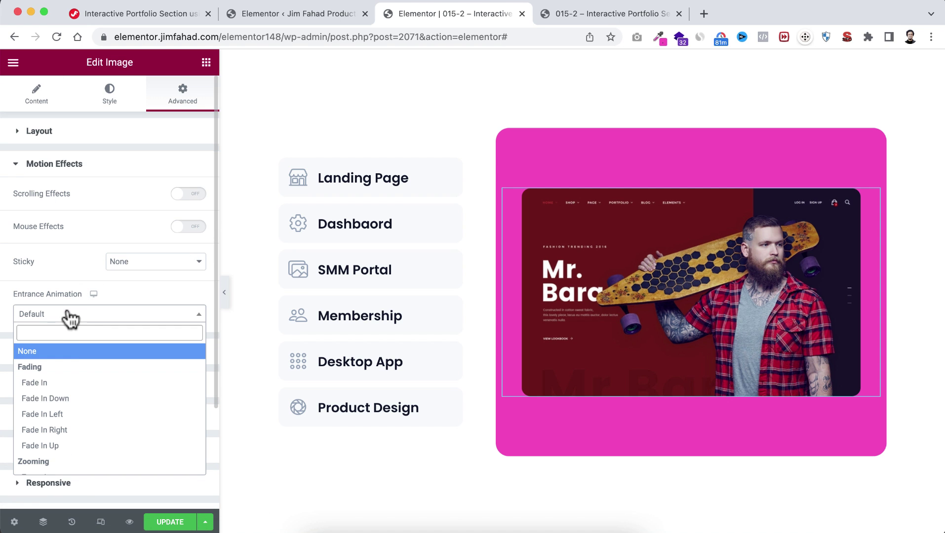
click(72, 383)
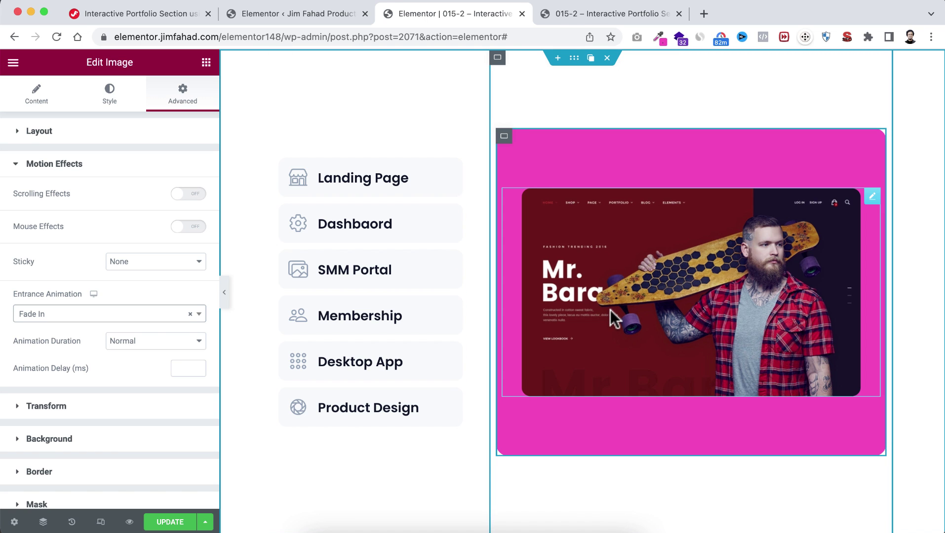
Step: Switch to the tablet layout and set the outer section container's padding to 10 px on all four sides
click(101, 522)
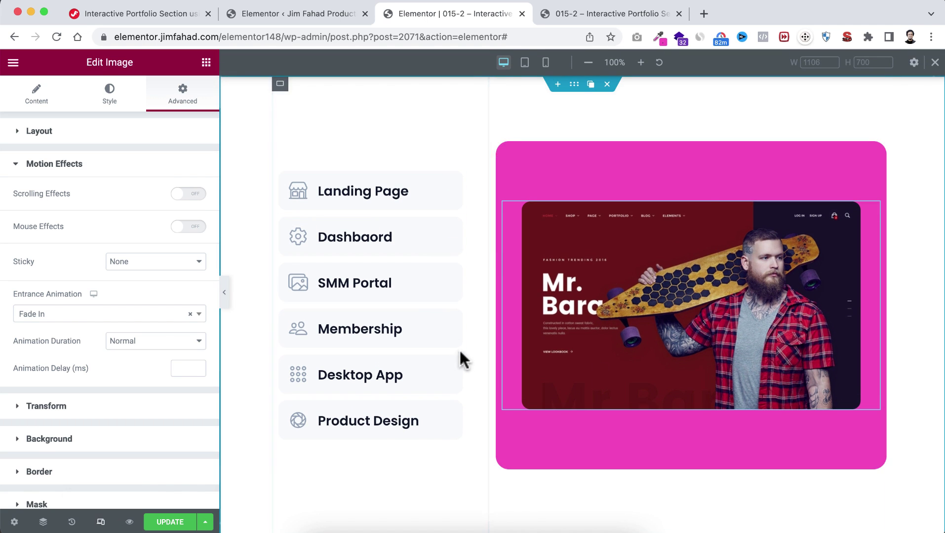
click(525, 67)
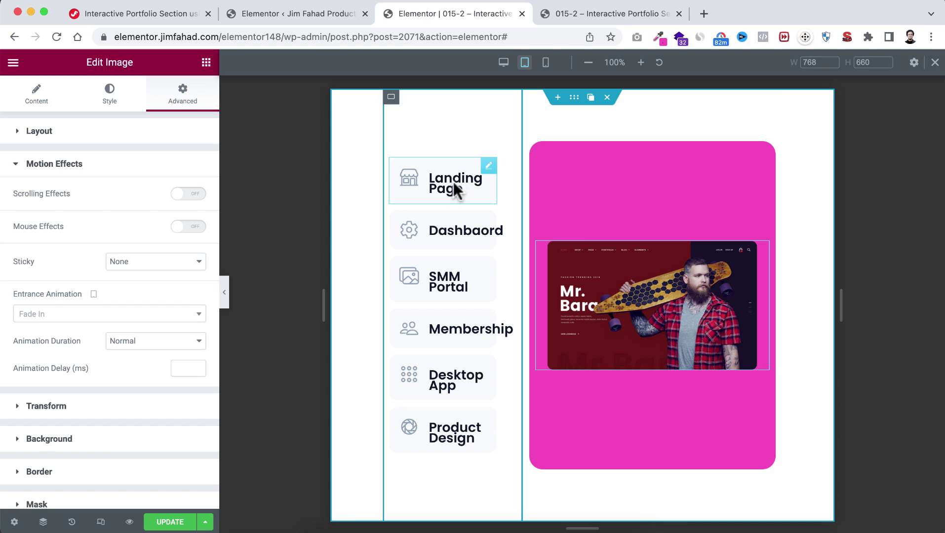
click(575, 101)
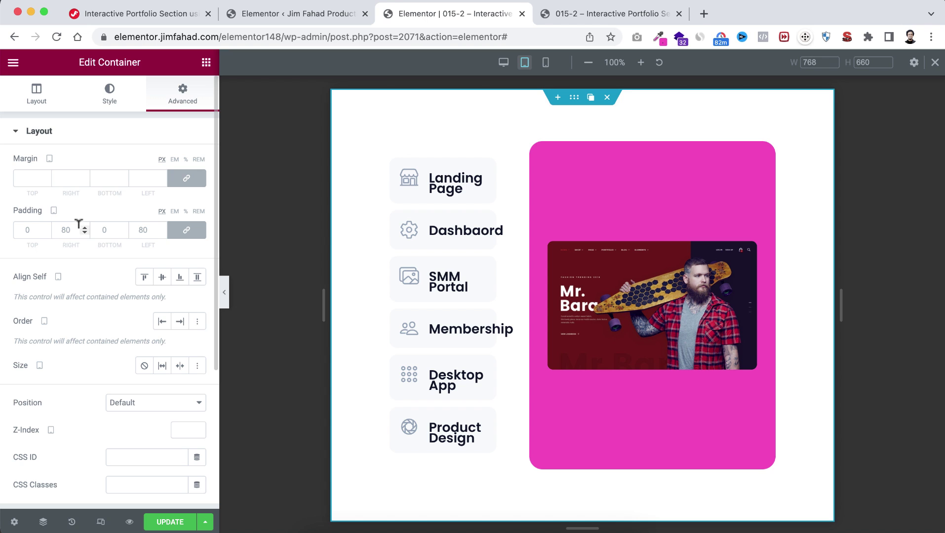
click(27, 226)
text(10)
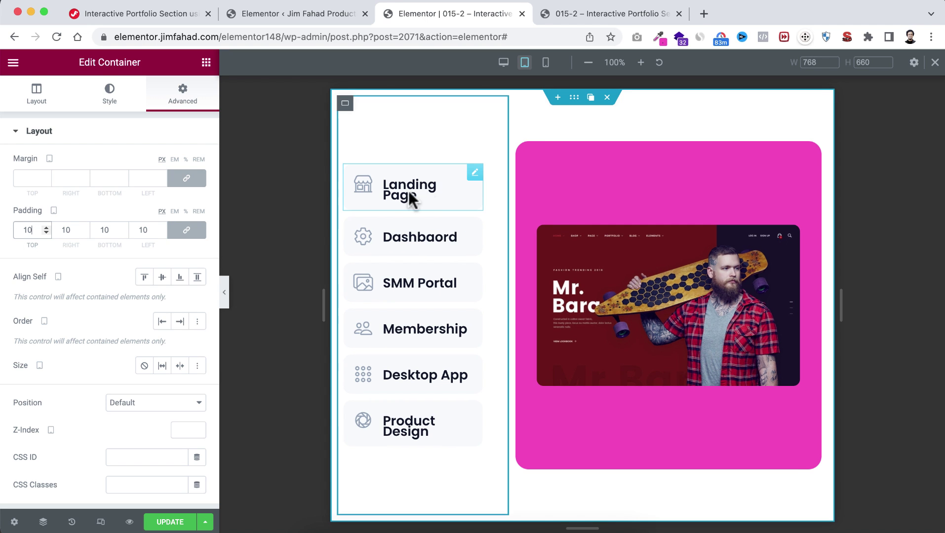
Step: Set the tablet title font size of the Landing Page icon box to 14 px
click(426, 196)
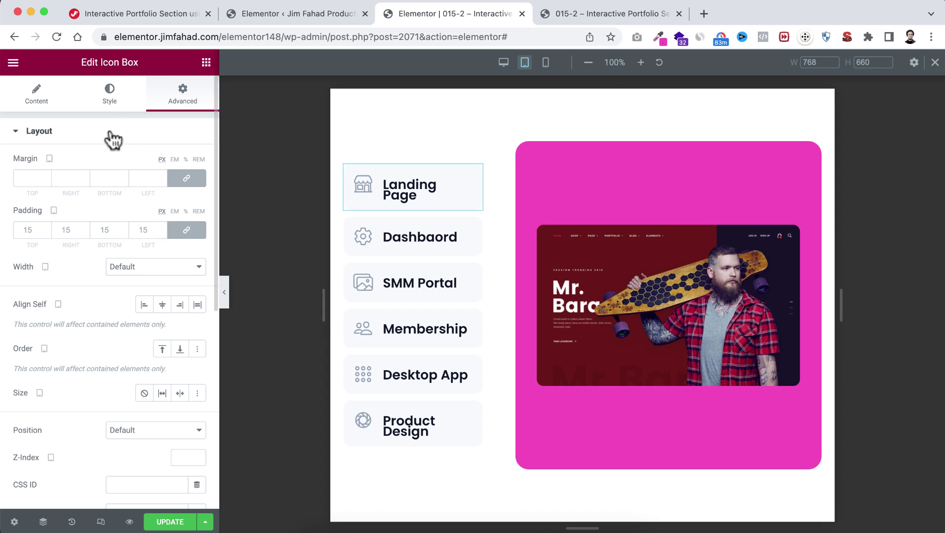
click(111, 101)
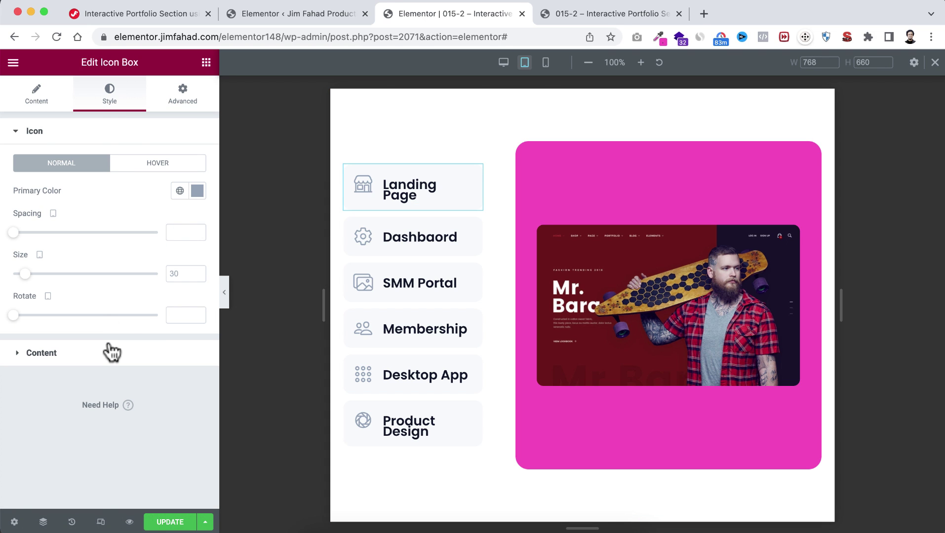
click(75, 353)
scroll(127, 366, down, 3)
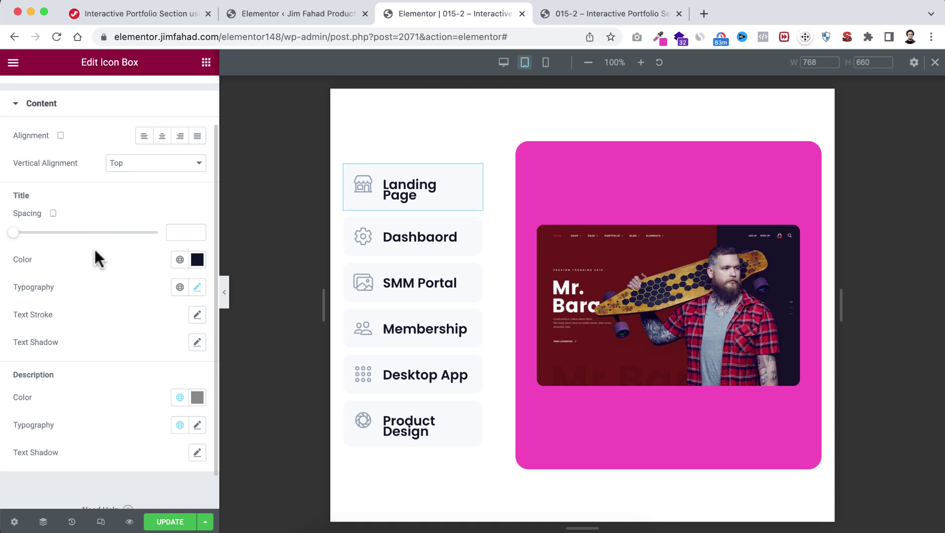
click(197, 287)
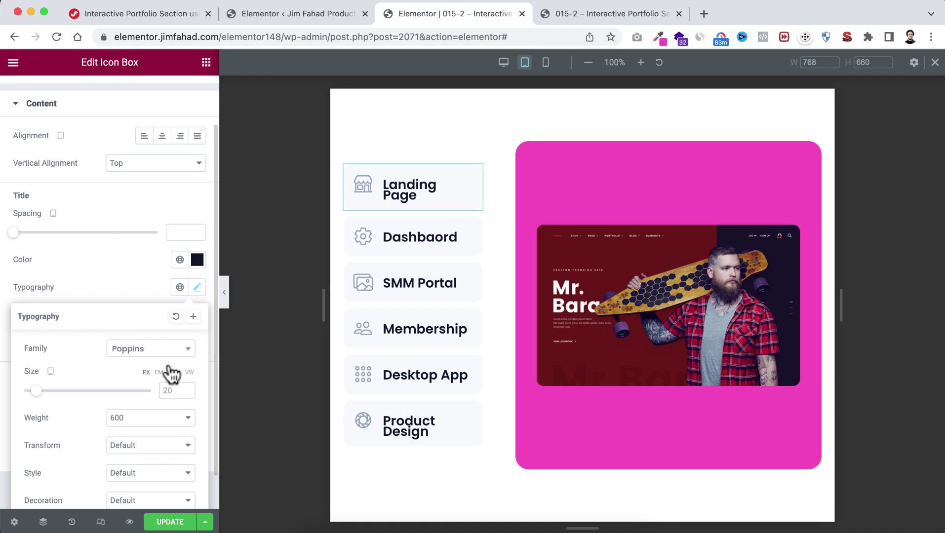
scroll(169, 370, down, 3)
click(167, 328)
text(14)
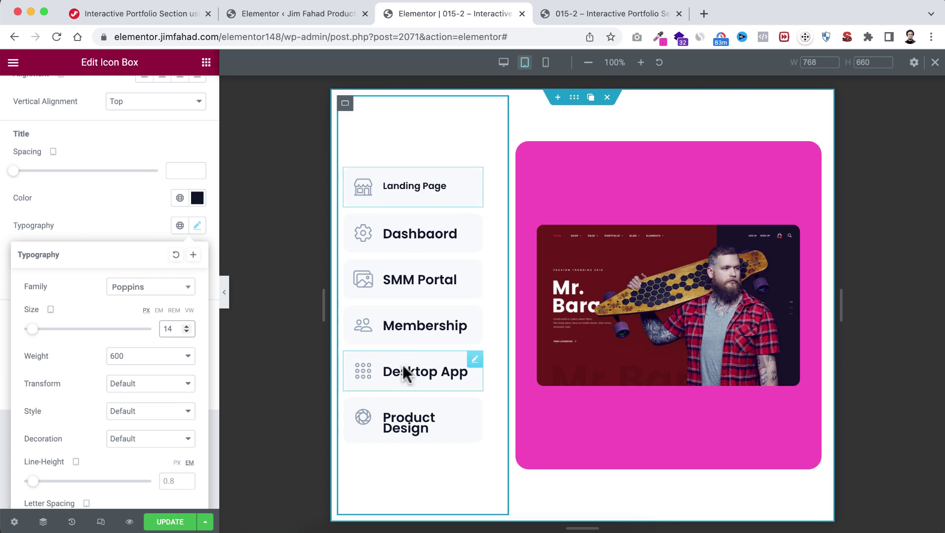
Step: Copy the Landing Page icon box's style and paste it onto the Dashbaord, SMM Portal, Membership, Desktop App and Product Design boxes
right_click(410, 184)
click(433, 240)
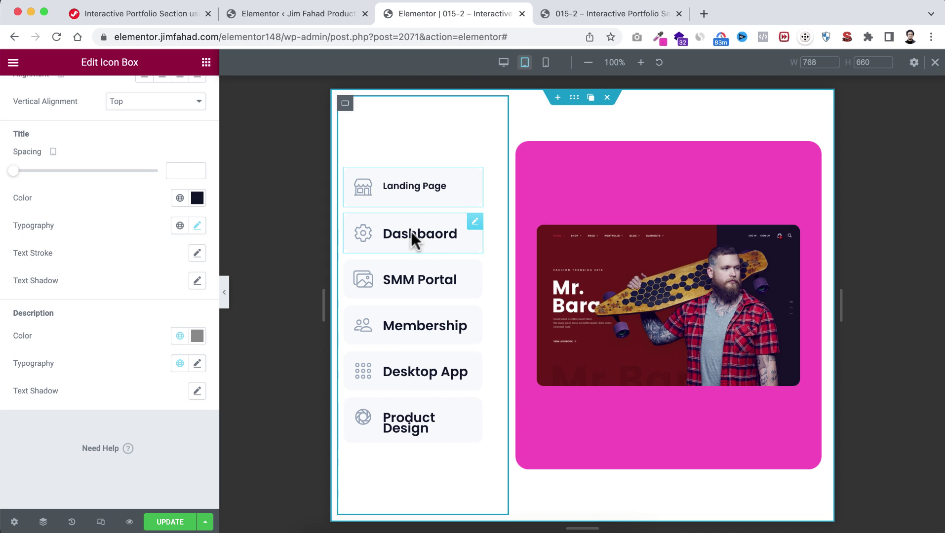
right_click(411, 232)
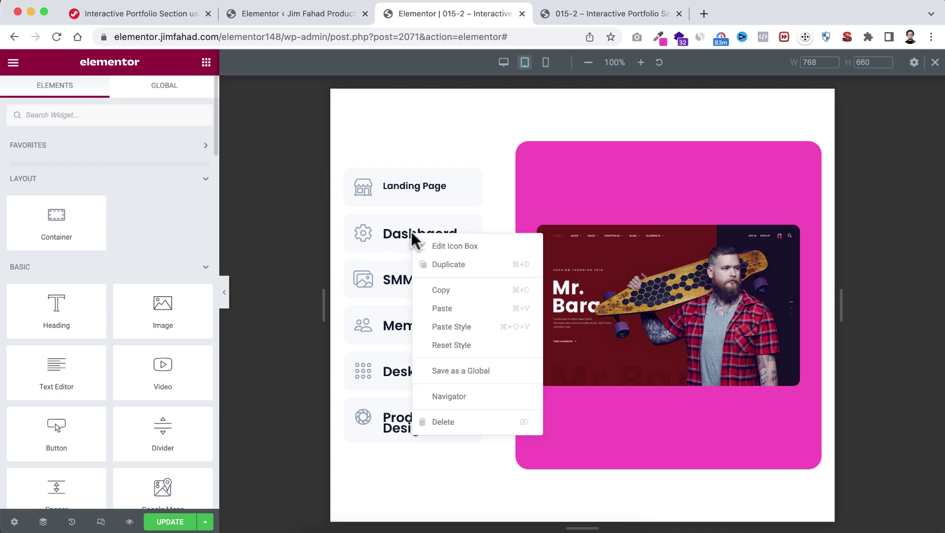
click(447, 328)
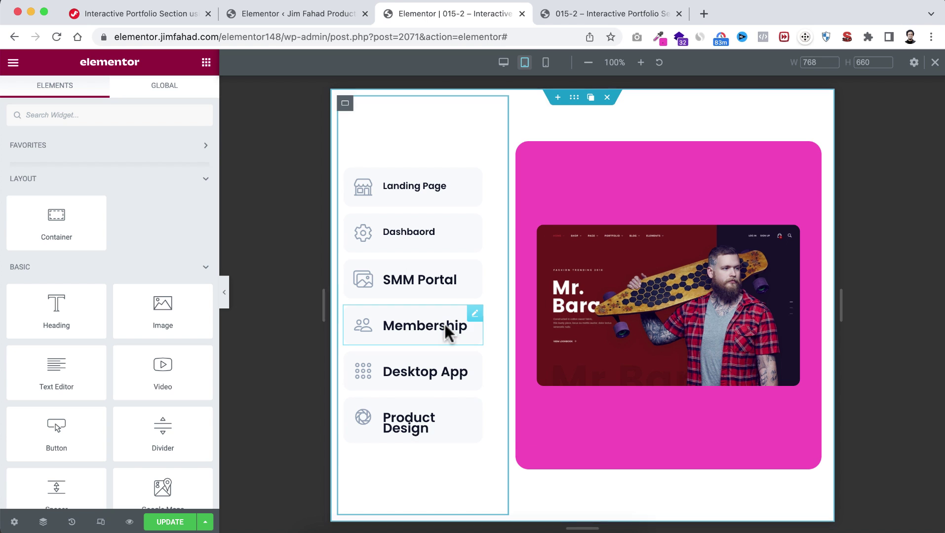
right_click(437, 285)
click(468, 381)
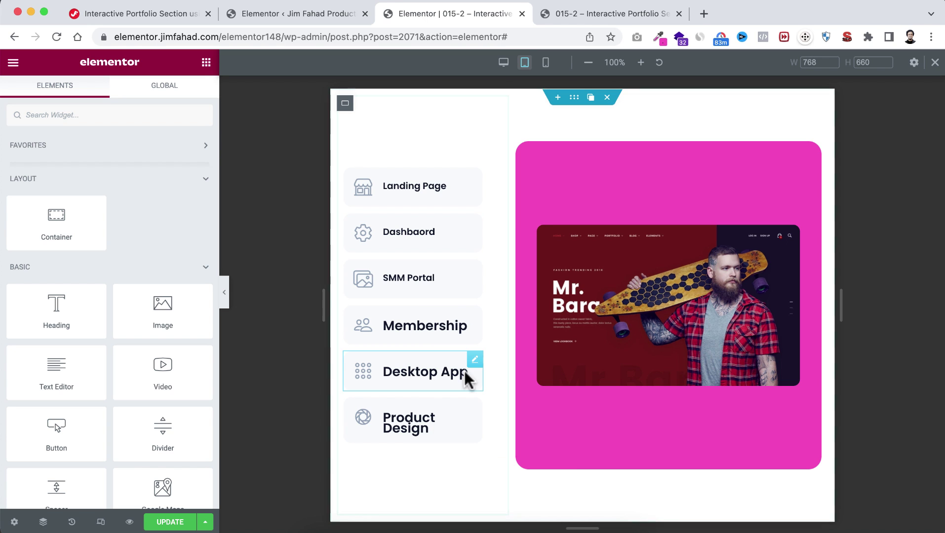
right_click(428, 345)
click(457, 428)
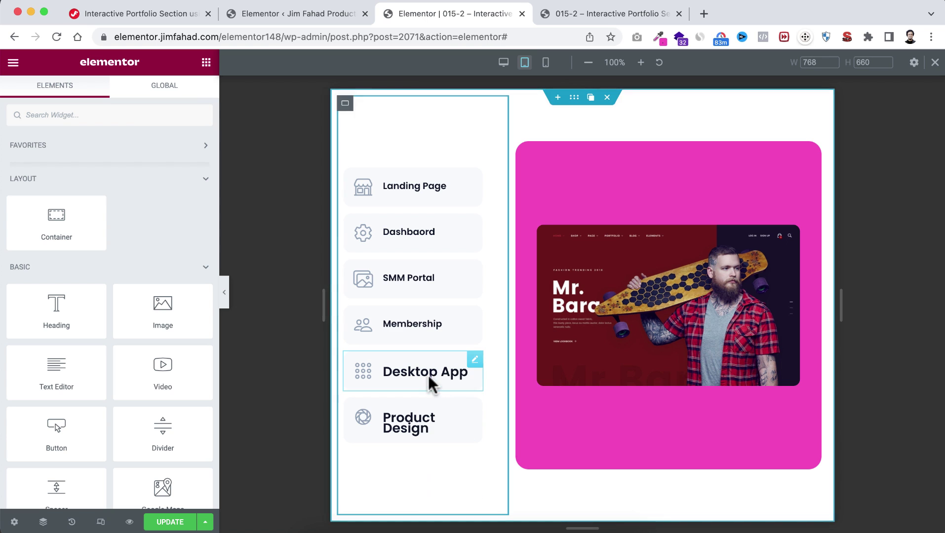
right_click(429, 379)
click(458, 427)
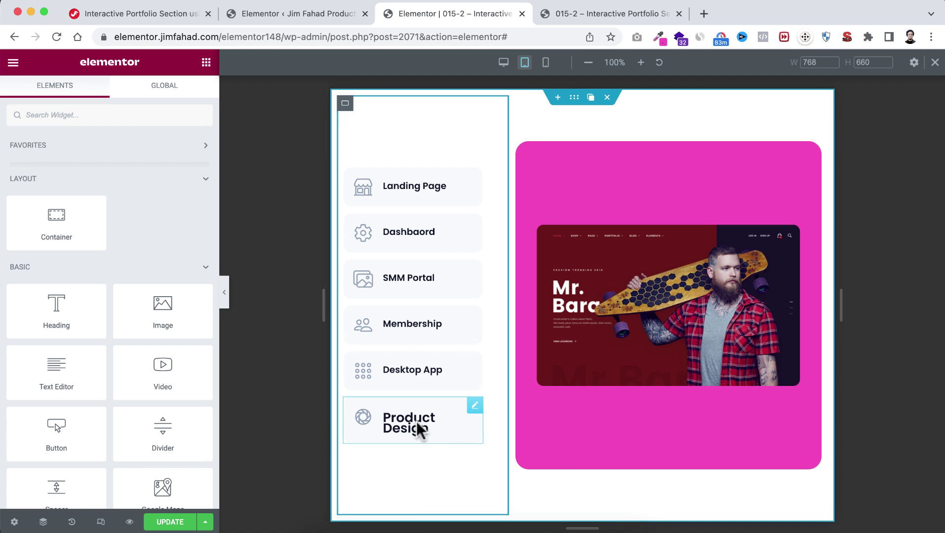
right_click(421, 431)
click(459, 428)
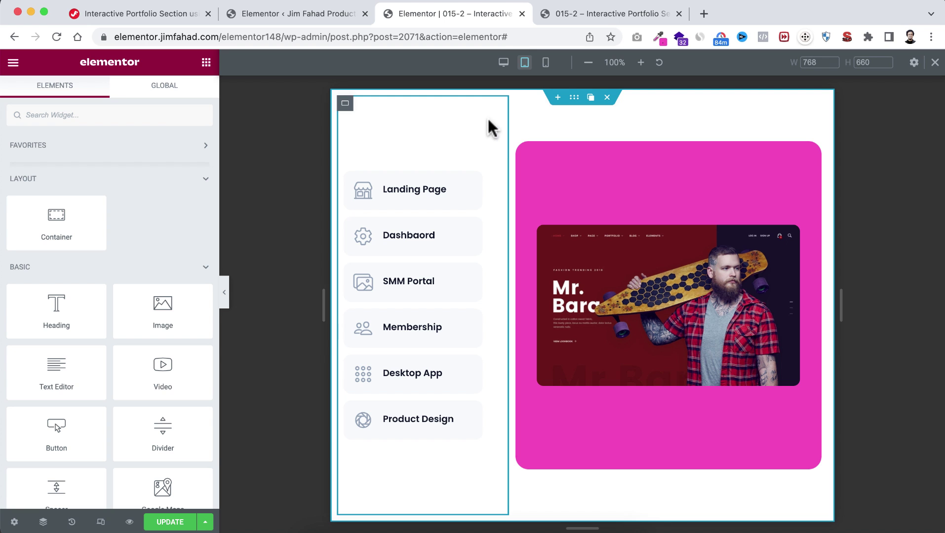
Step: Switch to the mobile layout and set the icon box container's direction to row with its items aligned to the start
click(547, 66)
scroll(559, 302, down, 3)
scroll(559, 303, down, 5)
scroll(559, 302, up, 6)
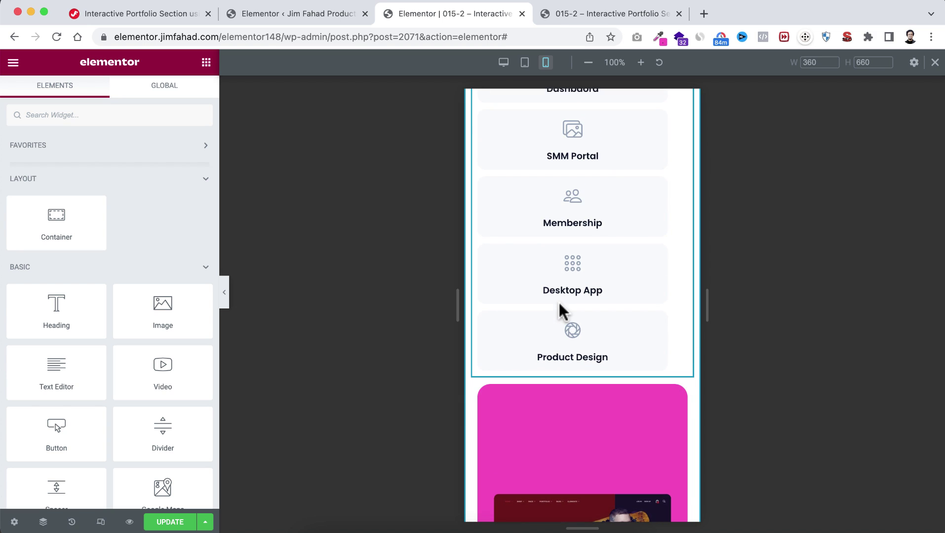
scroll(559, 302, up, 3)
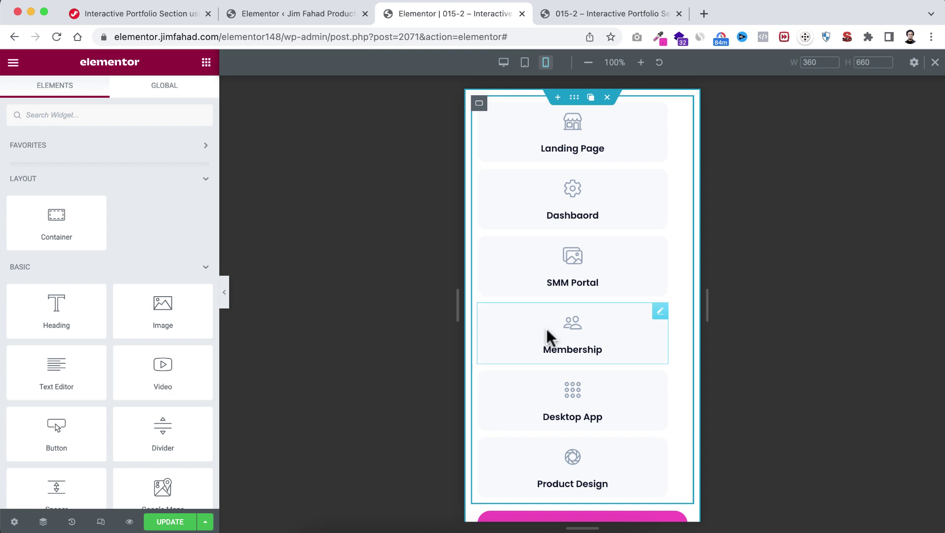
click(479, 106)
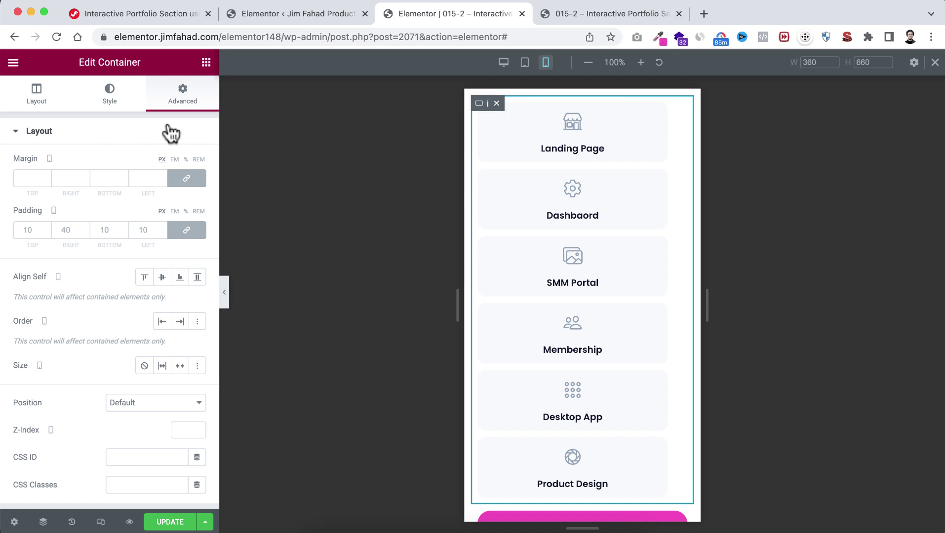
click(36, 98)
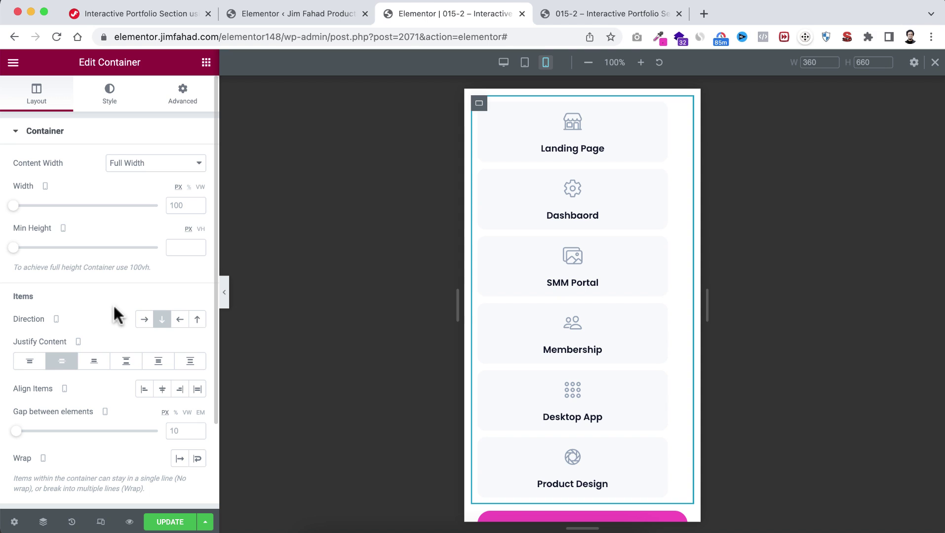
click(145, 320)
click(144, 321)
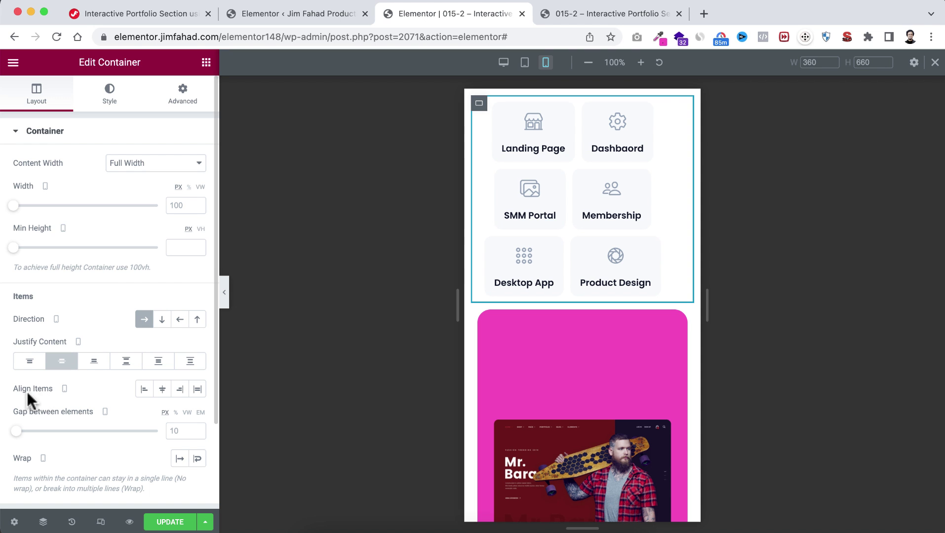
click(143, 389)
Step: Set the icon box container's mobile padding to 5 px on all four sides and its Align Self to start
click(185, 99)
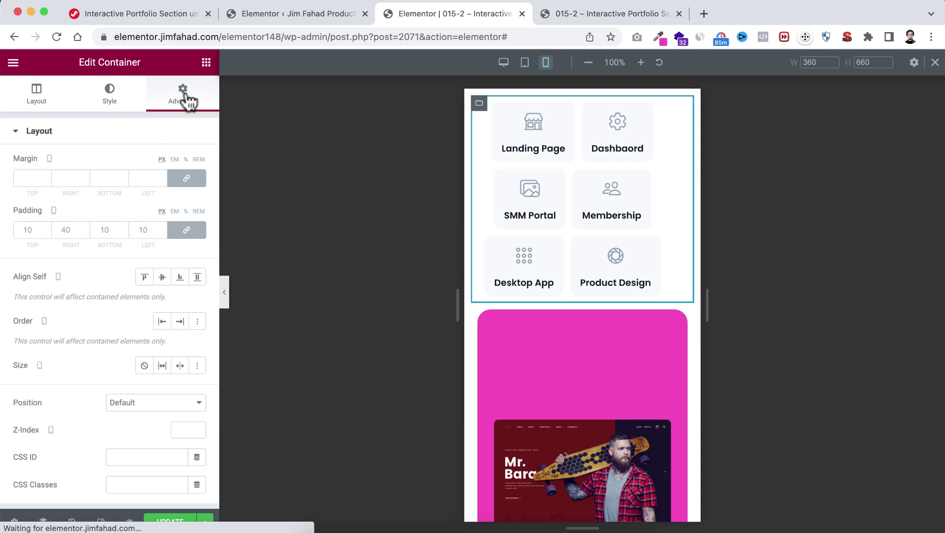
click(28, 227)
text(5)
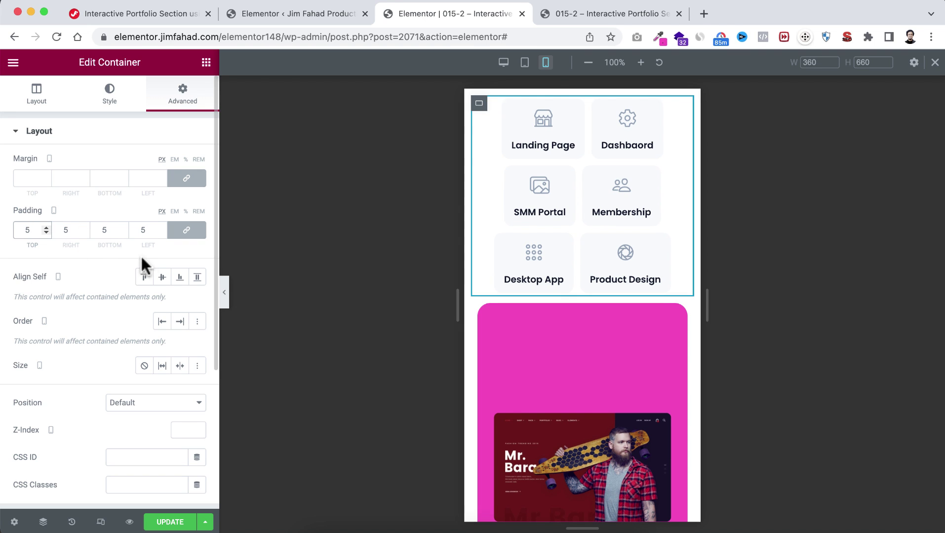
click(145, 278)
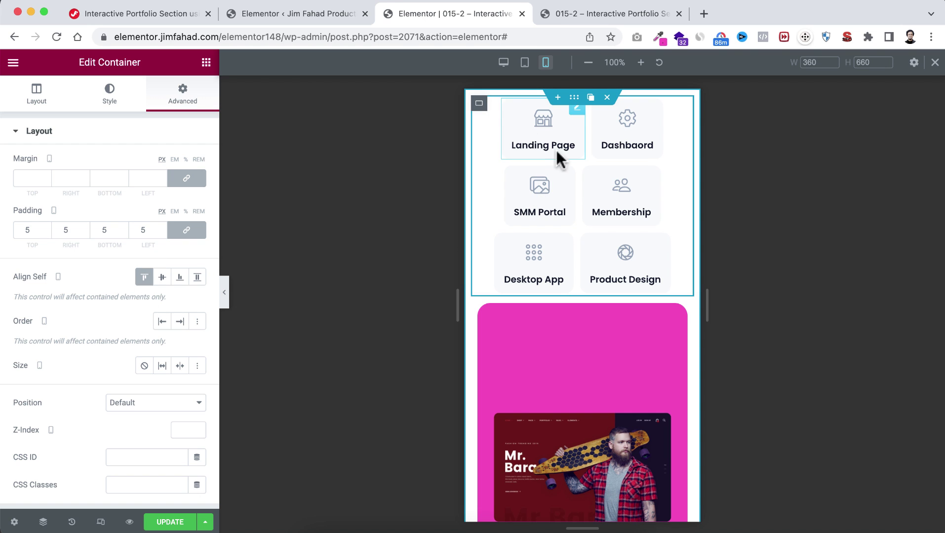
Step: Set the icon box container's mobile order to End so it sits below the pink preview container
scroll(542, 320, down, 2)
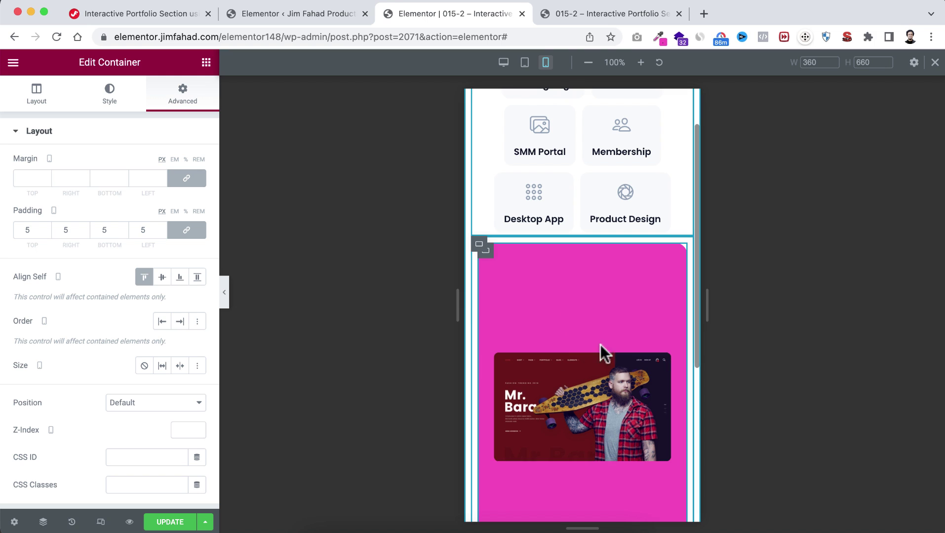
scroll(555, 316, up, 2)
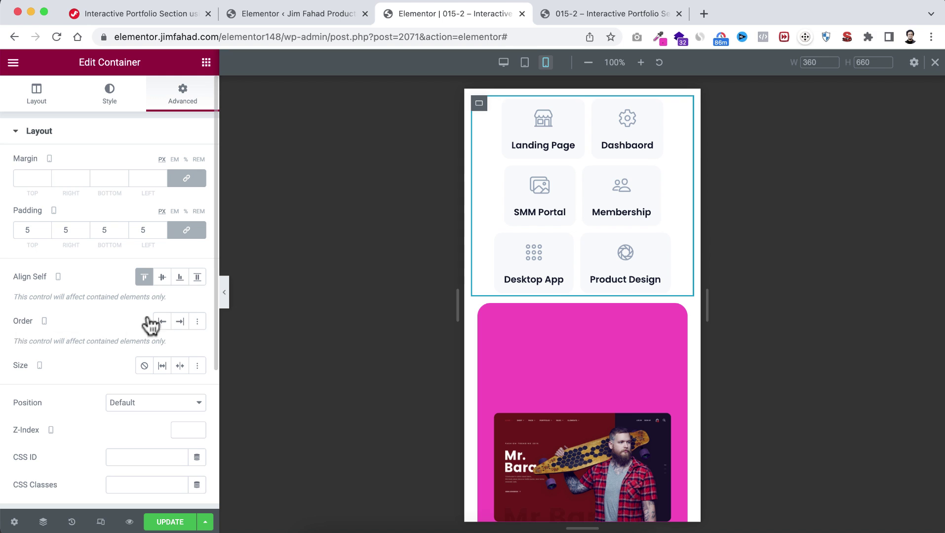
click(180, 322)
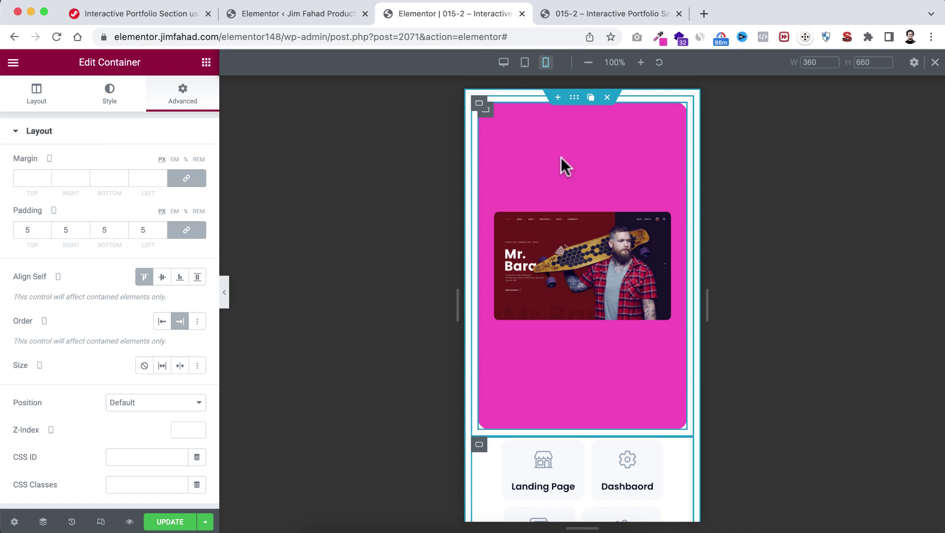
Step: Set the Landing Page icon box's mobile icon spacing to 0 and its icon size to 20
scroll(592, 352, down, 1)
scroll(591, 352, down, 5)
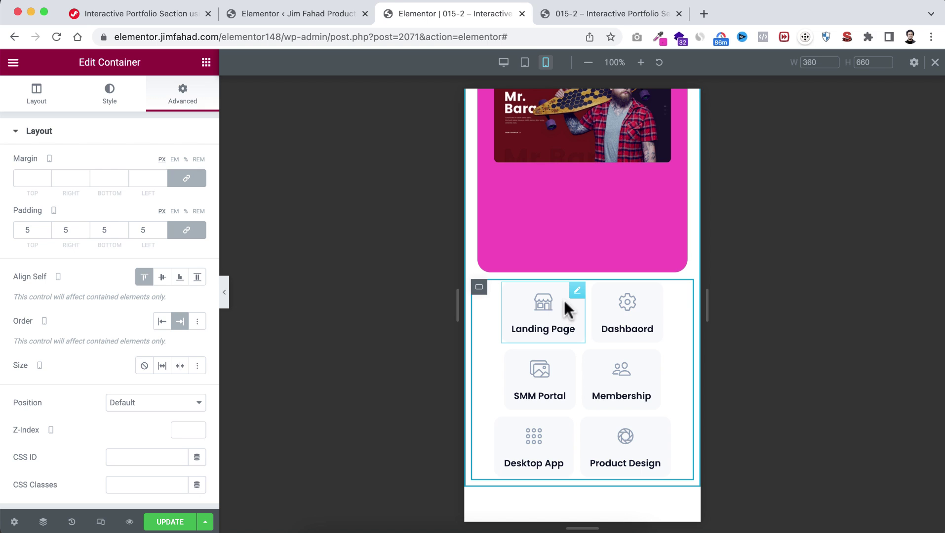
click(559, 317)
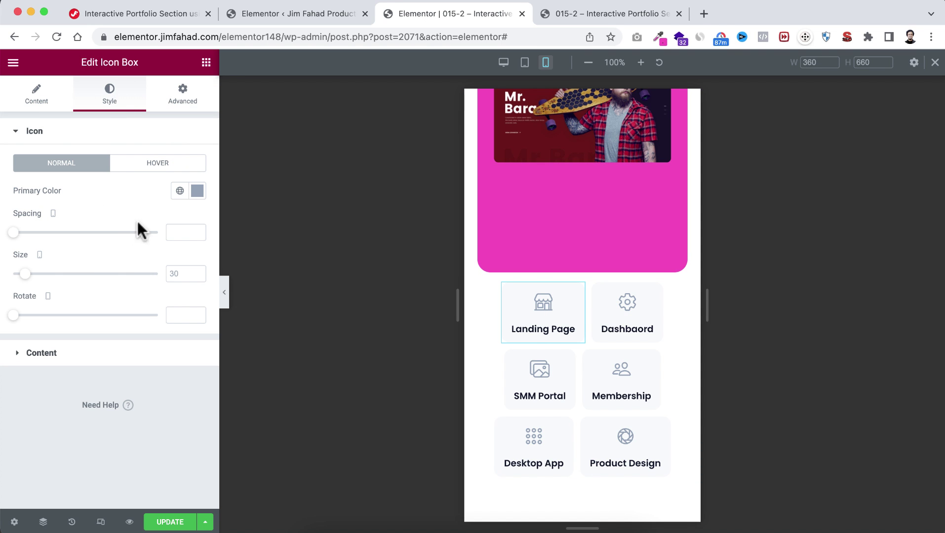
text(0)
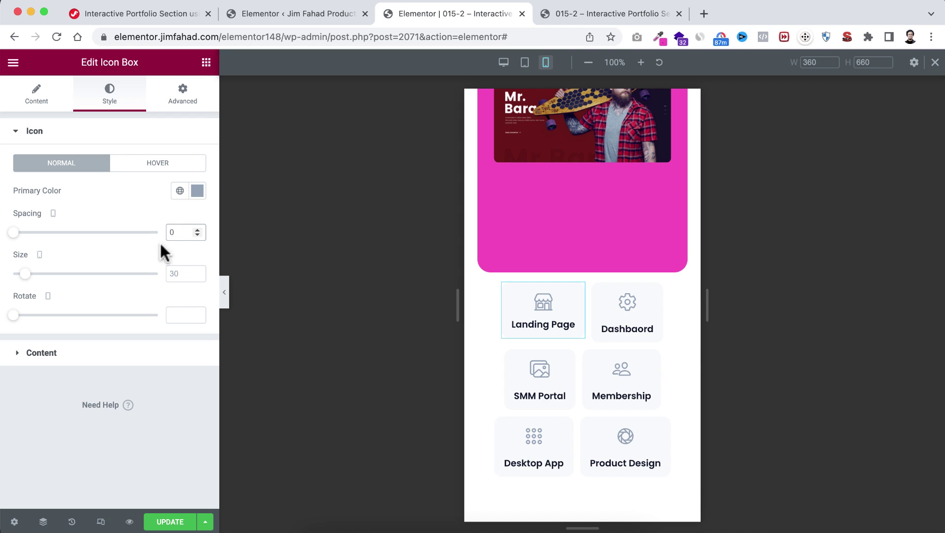
click(180, 272)
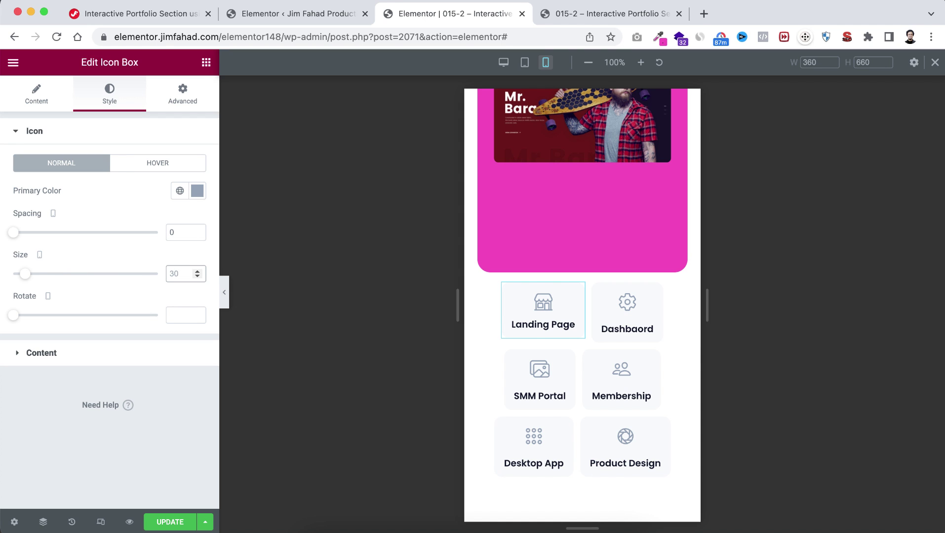
text(20)
Step: Set the Landing Page title's mobile font size to 12 px and its line height to 1.2 em
click(138, 352)
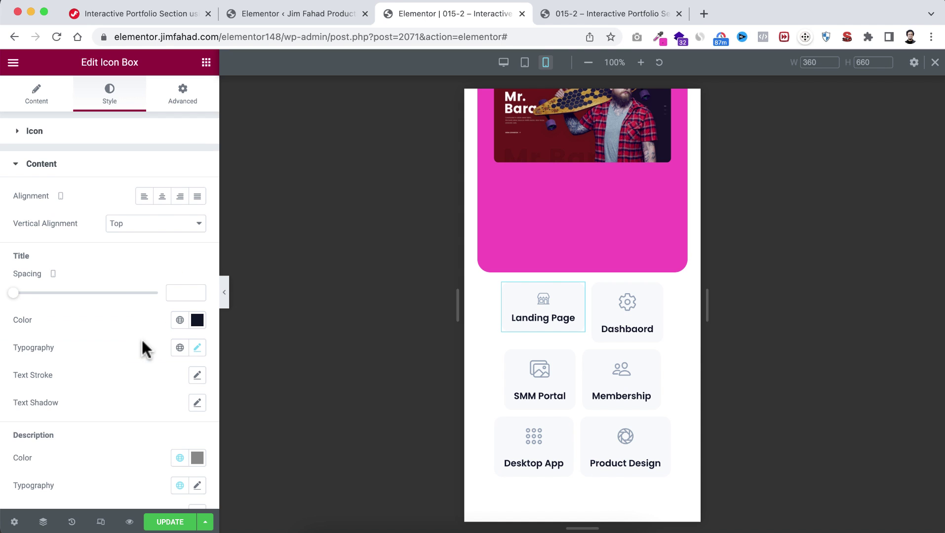
scroll(104, 393, down, 1)
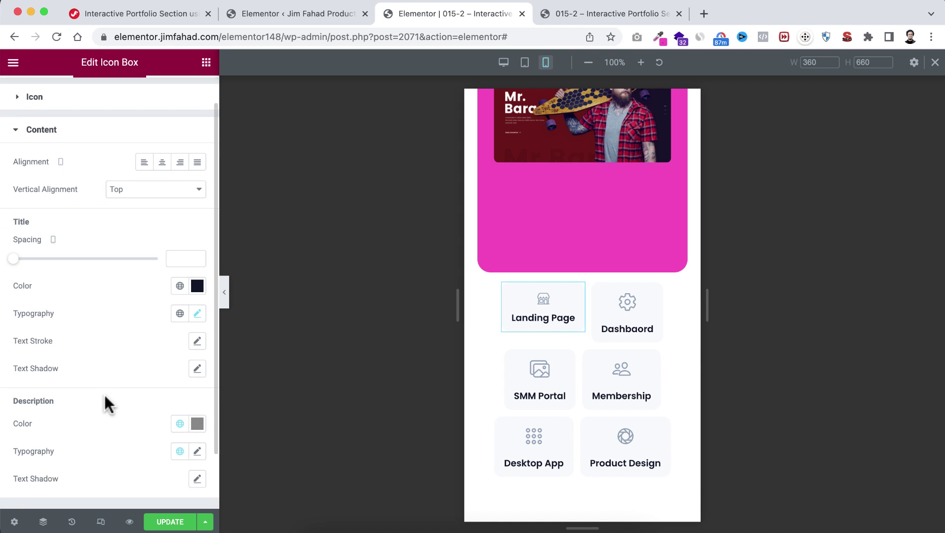
click(198, 312)
scroll(127, 391, down, 2)
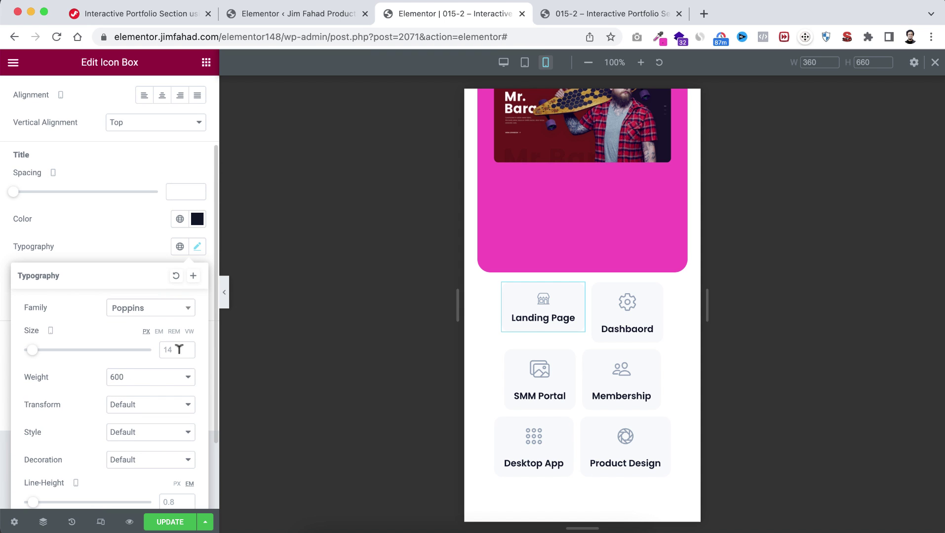
text(12)
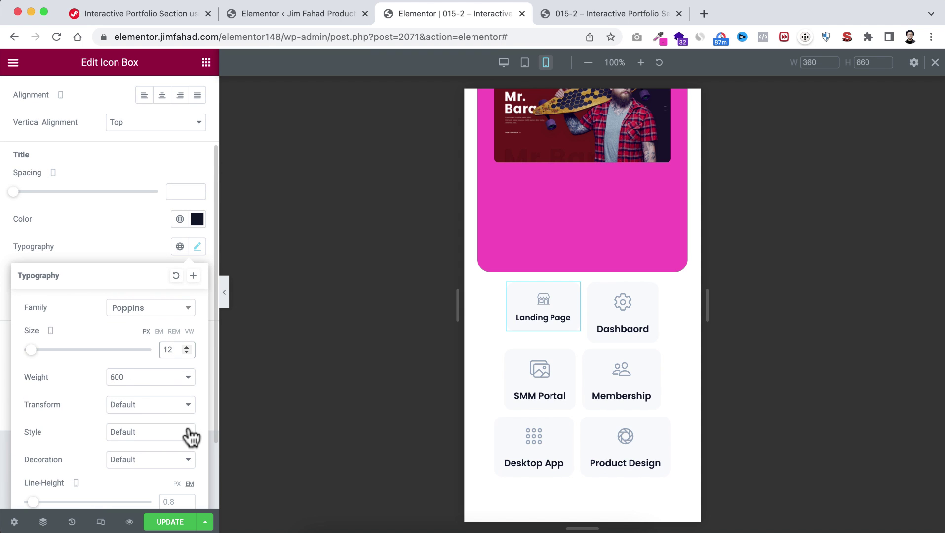
scroll(187, 436, down, 2)
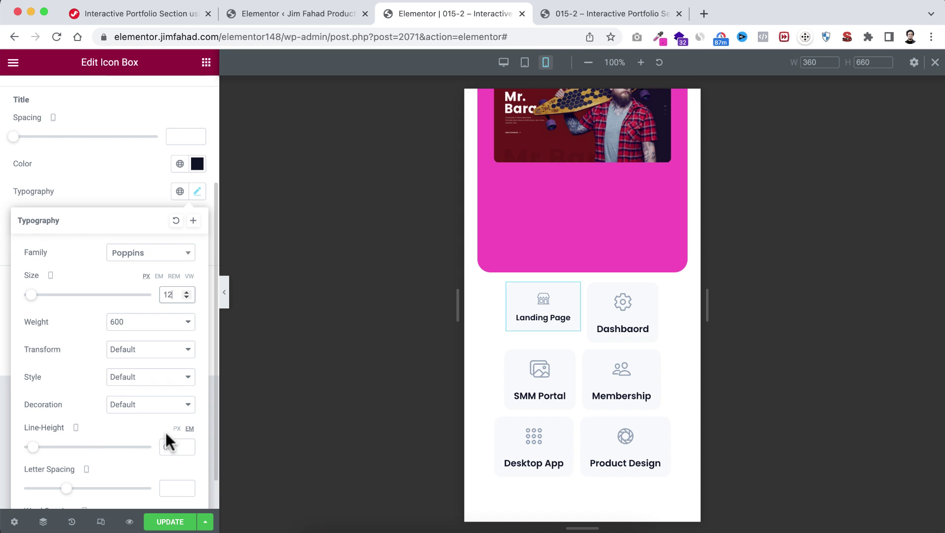
click(168, 442)
text(1.2)
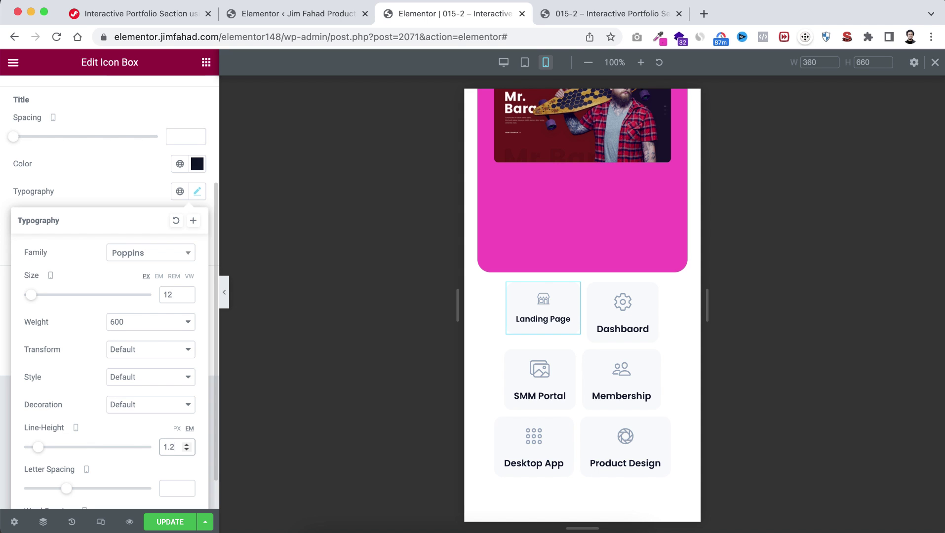
click(119, 173)
scroll(123, 186, up, 3)
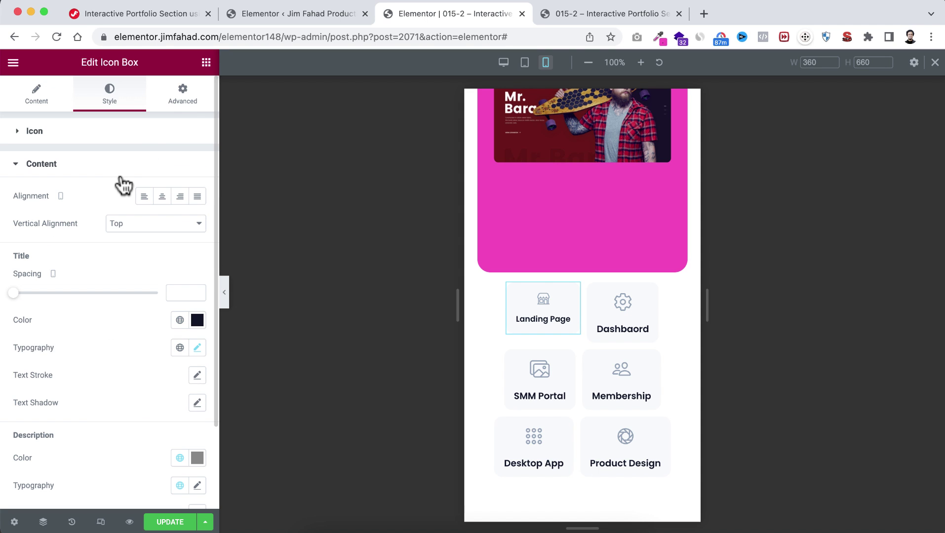
Step: Set the Landing Page icon box's mobile padding to 10 px on all four sides
click(187, 94)
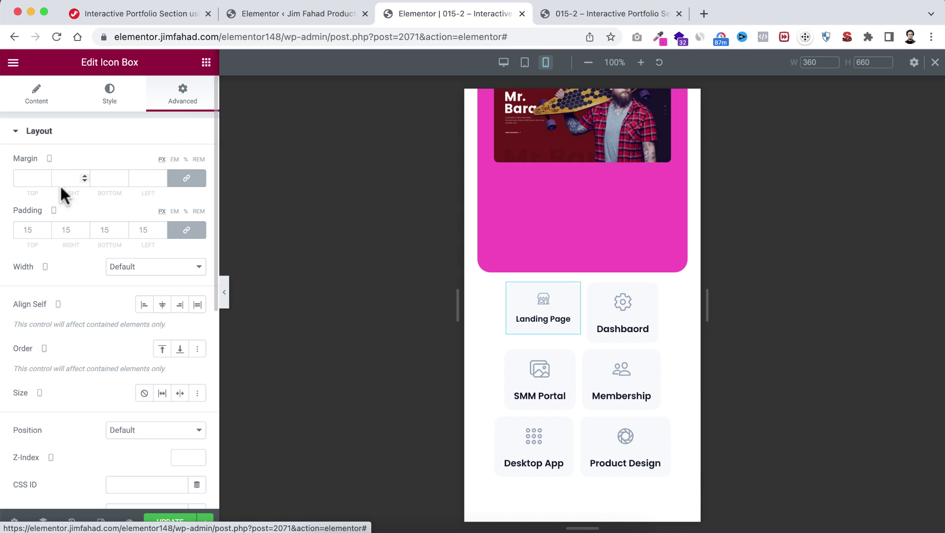
double_click(26, 230)
text(10)
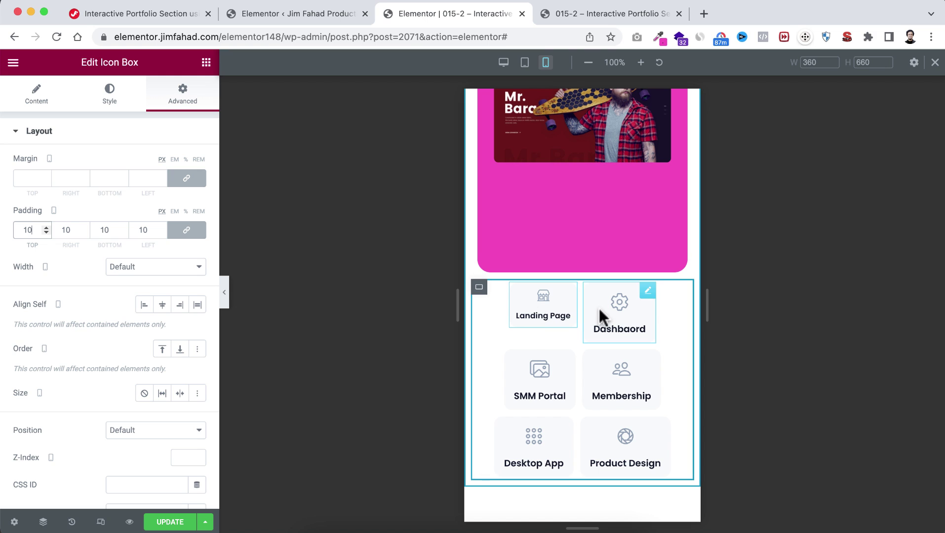
Step: Copy the Landing Page icon box's style onto the Dashbaord, SMM Portal, Membership, Desktop App and Product Design icon boxes
right_click(540, 300)
click(567, 357)
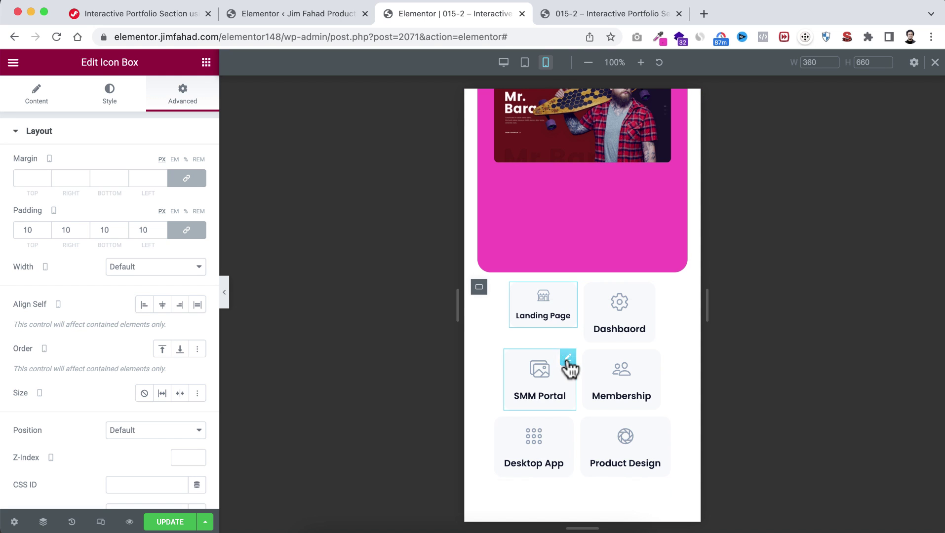
right_click(626, 314)
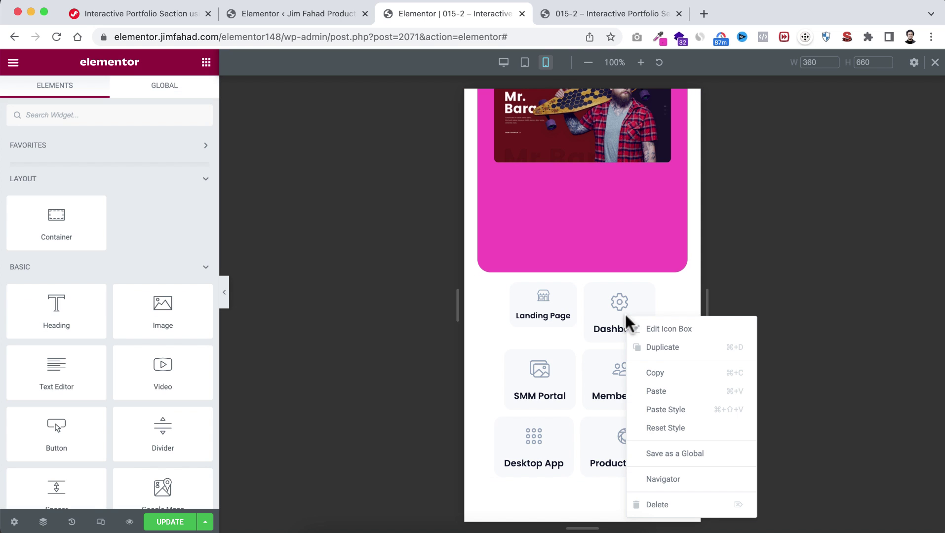
click(658, 410)
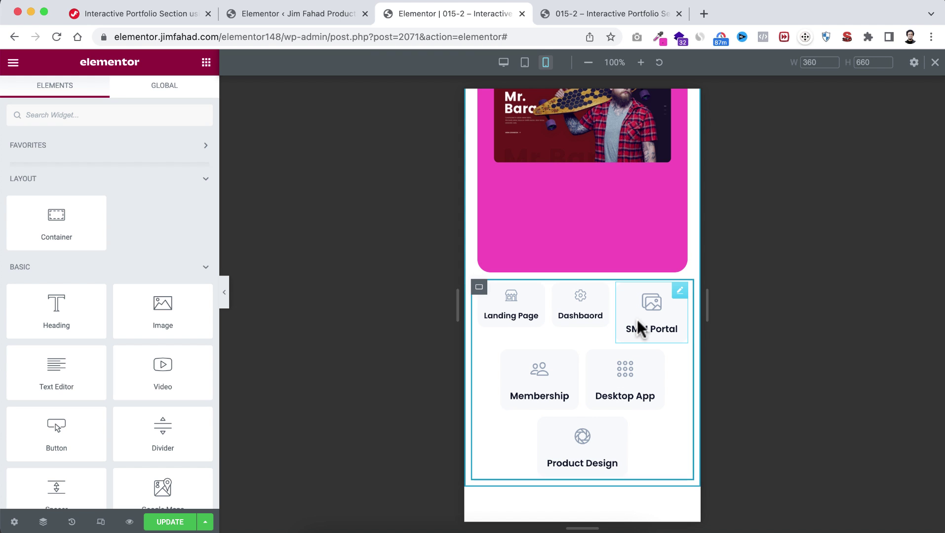
right_click(637, 319)
click(669, 414)
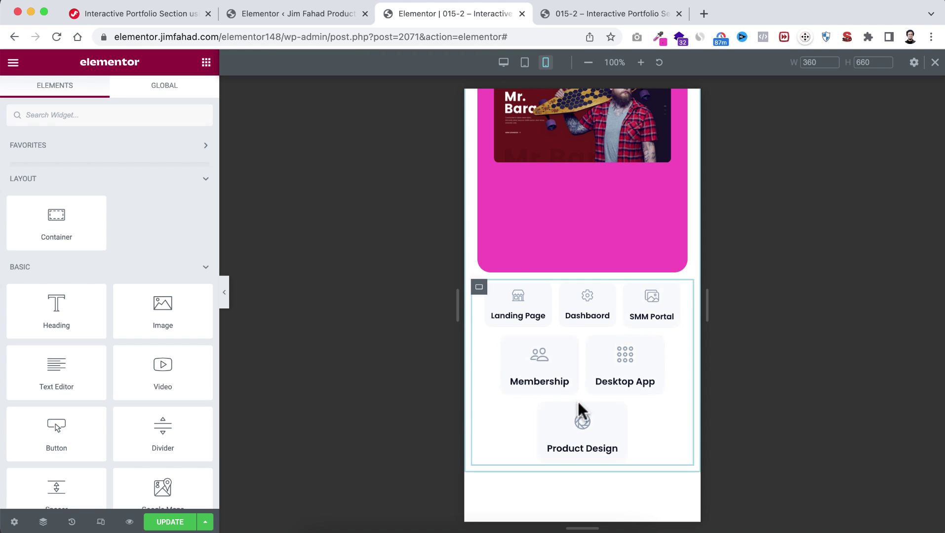
right_click(547, 368)
click(597, 436)
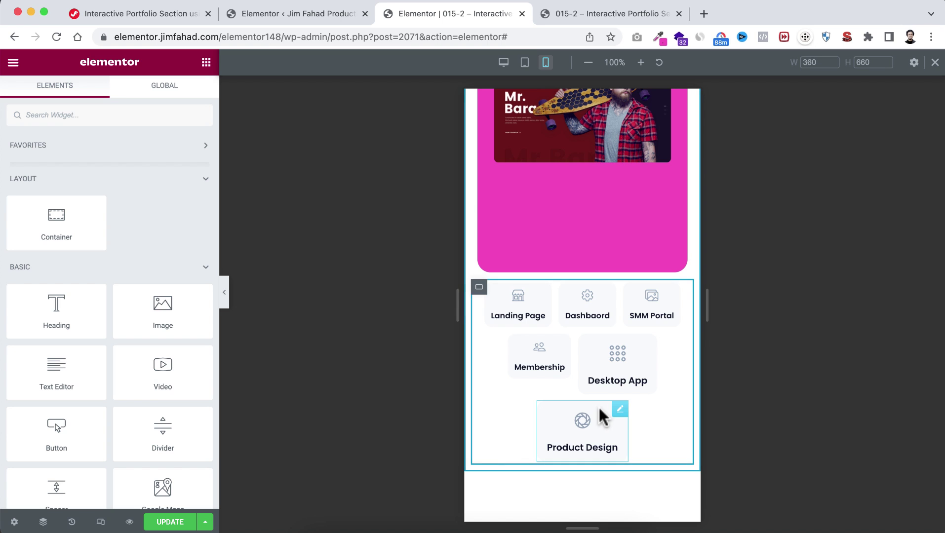
right_click(611, 368)
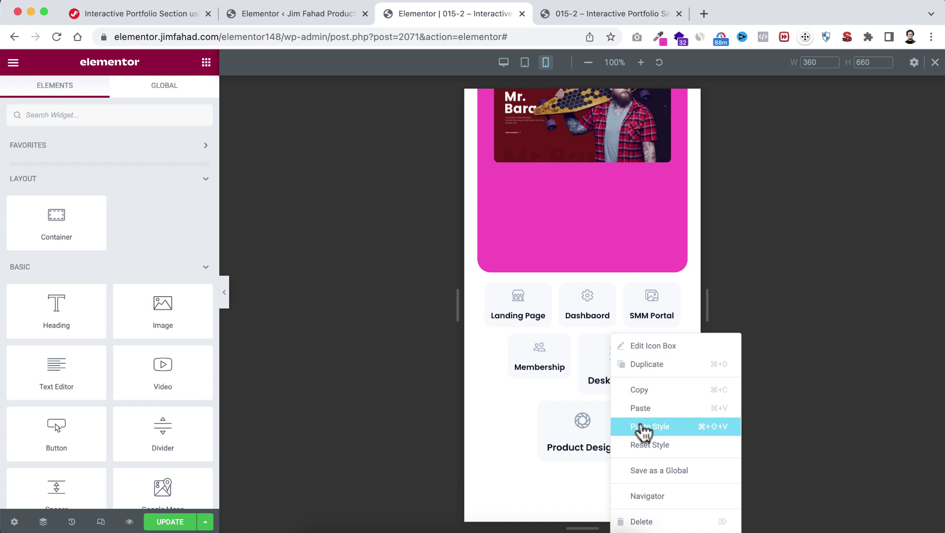
click(643, 430)
right_click(594, 411)
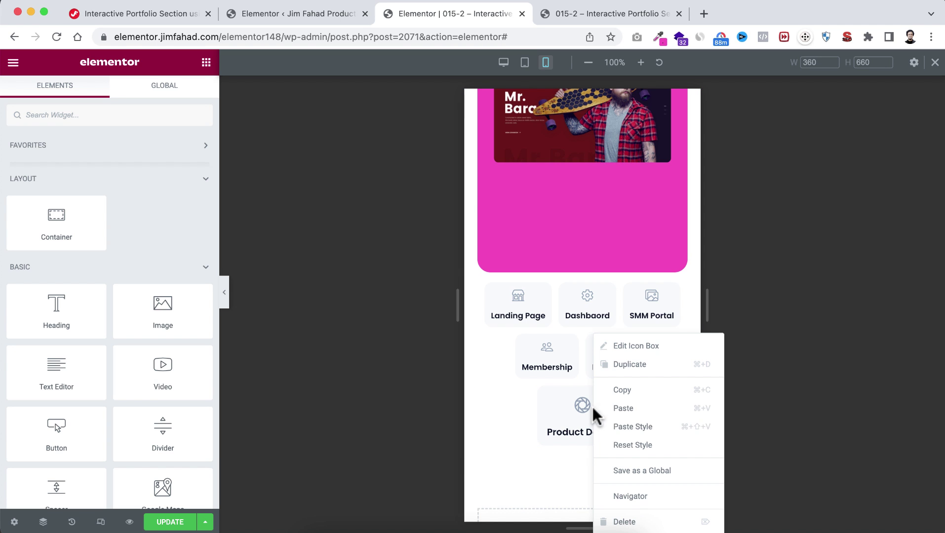
click(628, 426)
Step: Set the pink preview container's mobile minimum height to 220 px
scroll(559, 398, up, 4)
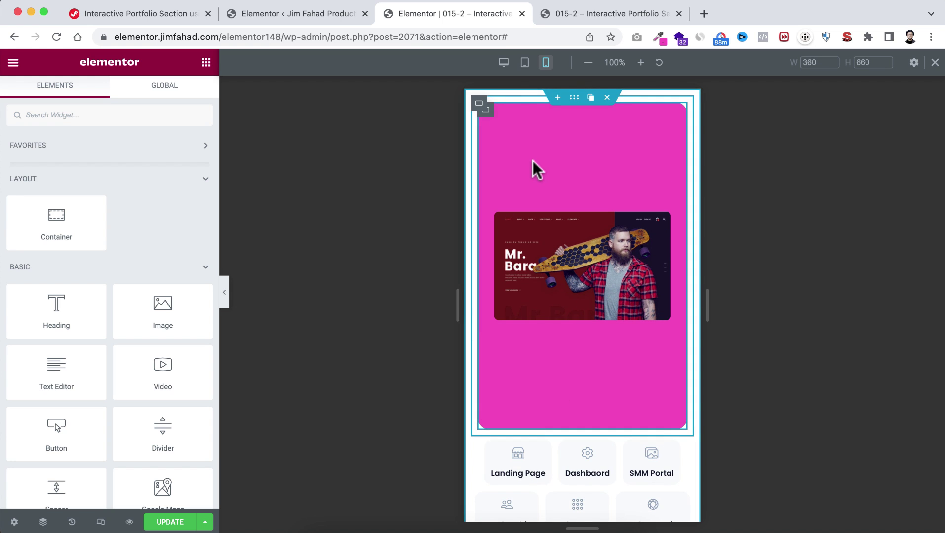
click(487, 115)
click(30, 102)
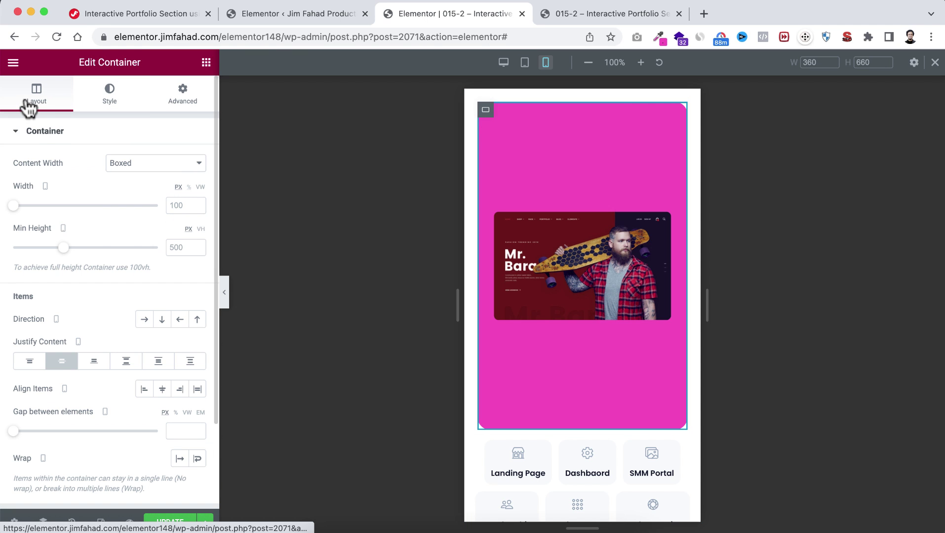
double_click(178, 248)
text(220)
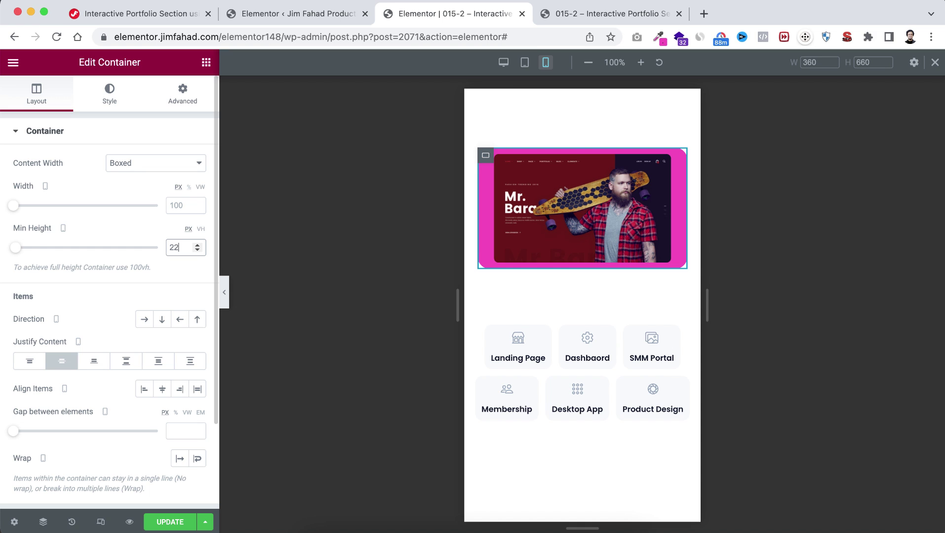
Step: Set the outer section container's mobile minimum height to 70 vh
mouse_move(600, 277)
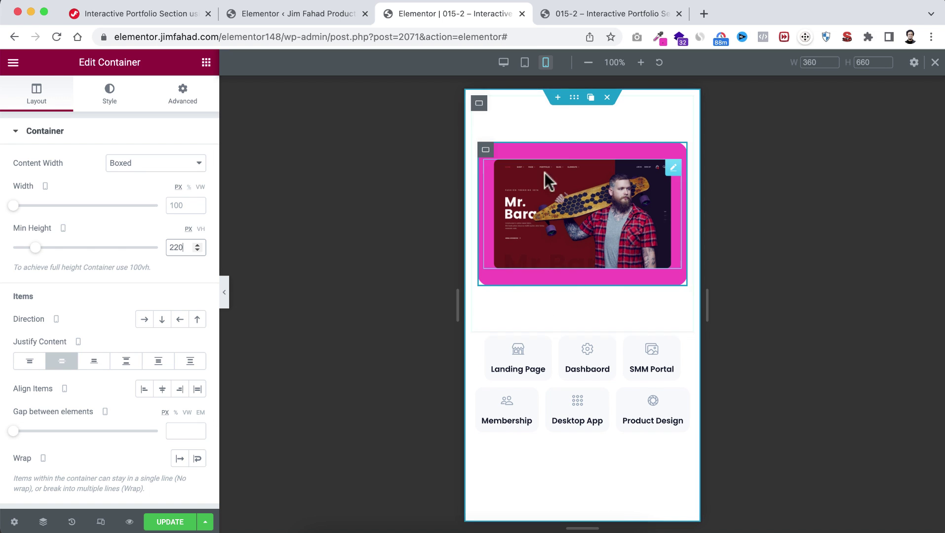
click(574, 97)
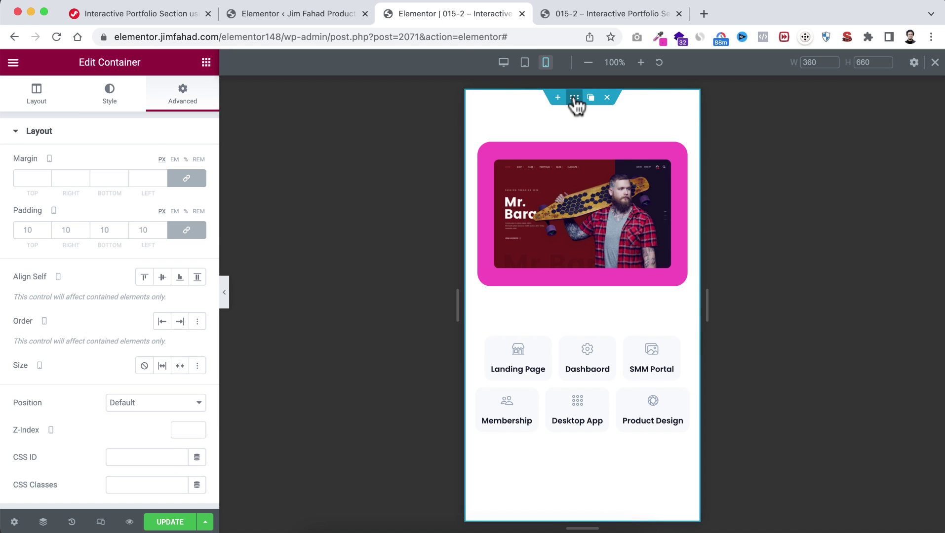
click(36, 94)
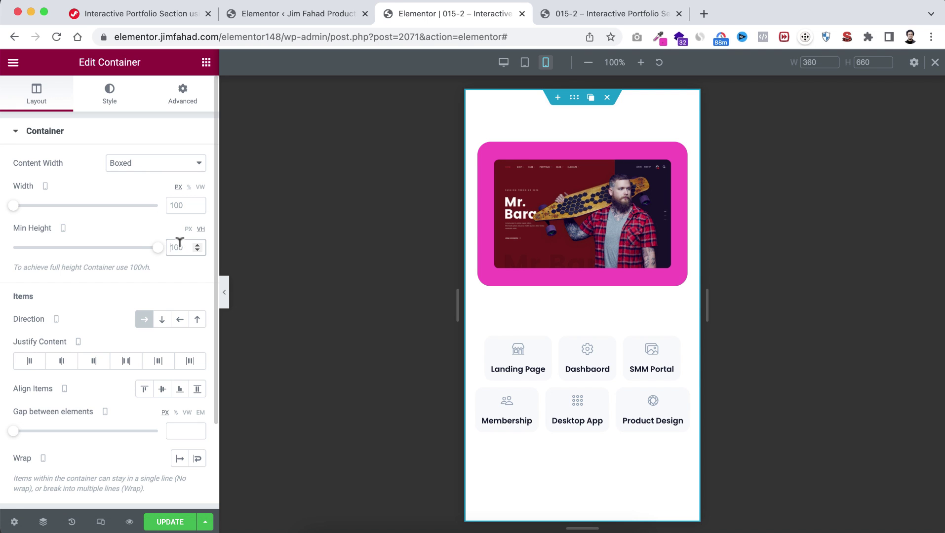
text(70)
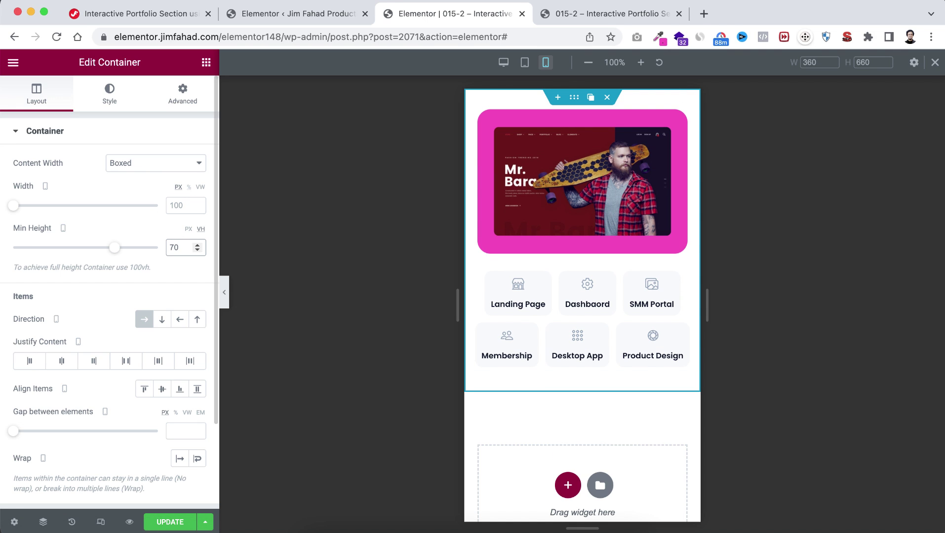
Step: Check the section's layout in the mobile, tablet and desktop views and leave responsive mode
click(225, 293)
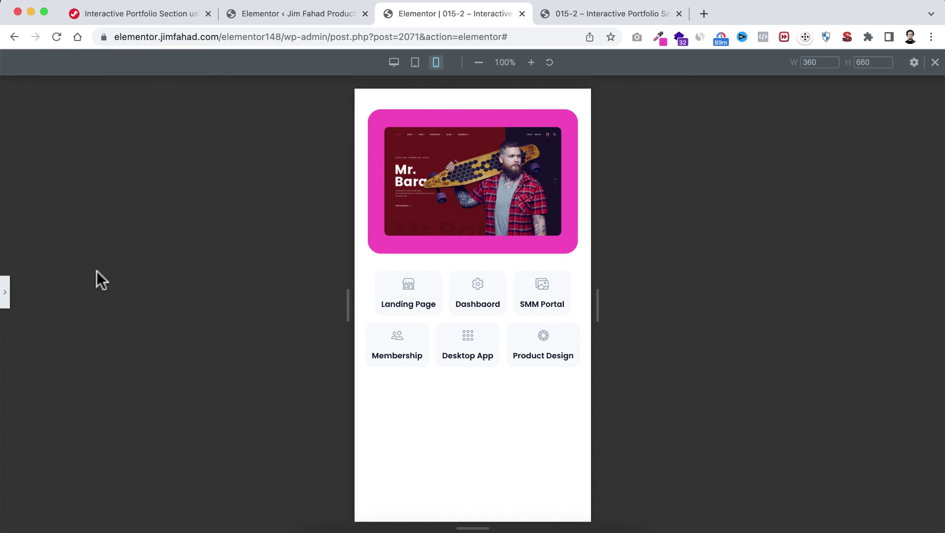
click(5, 302)
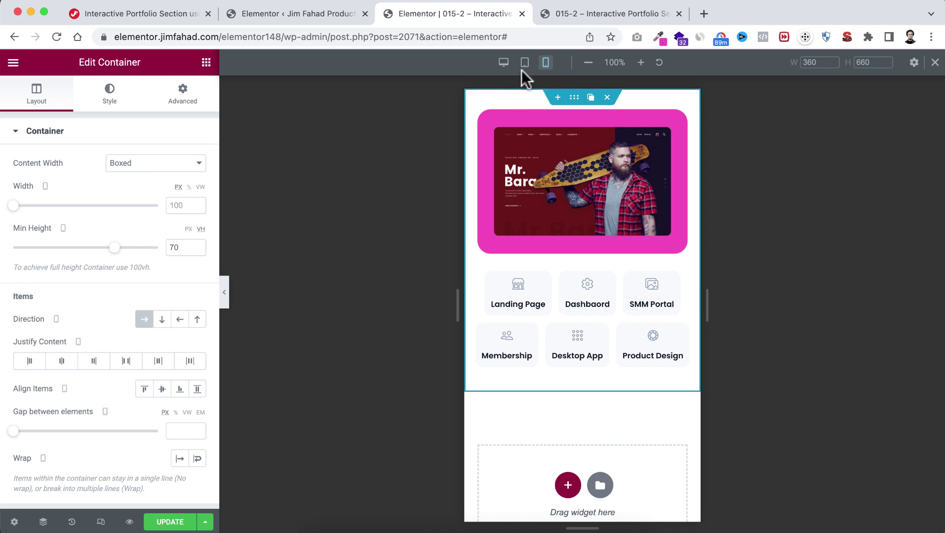
click(524, 61)
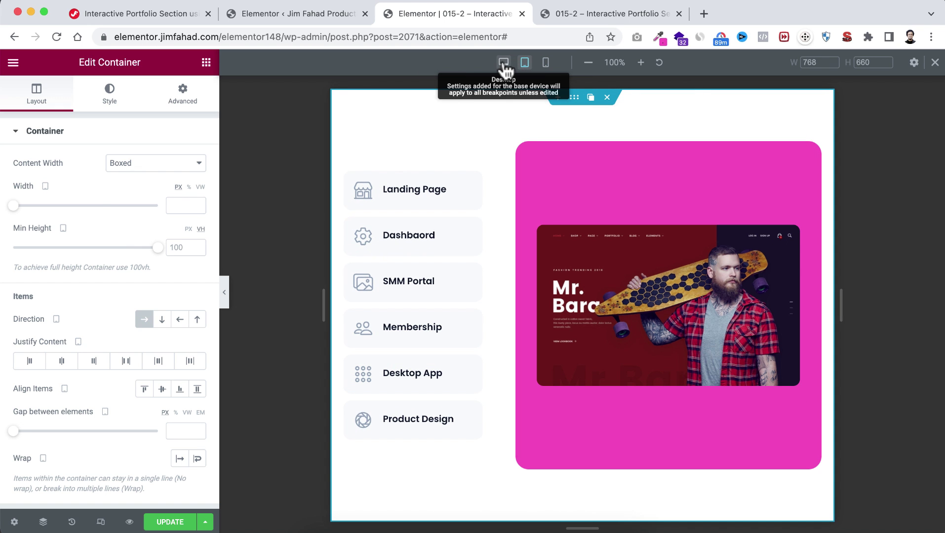
click(503, 62)
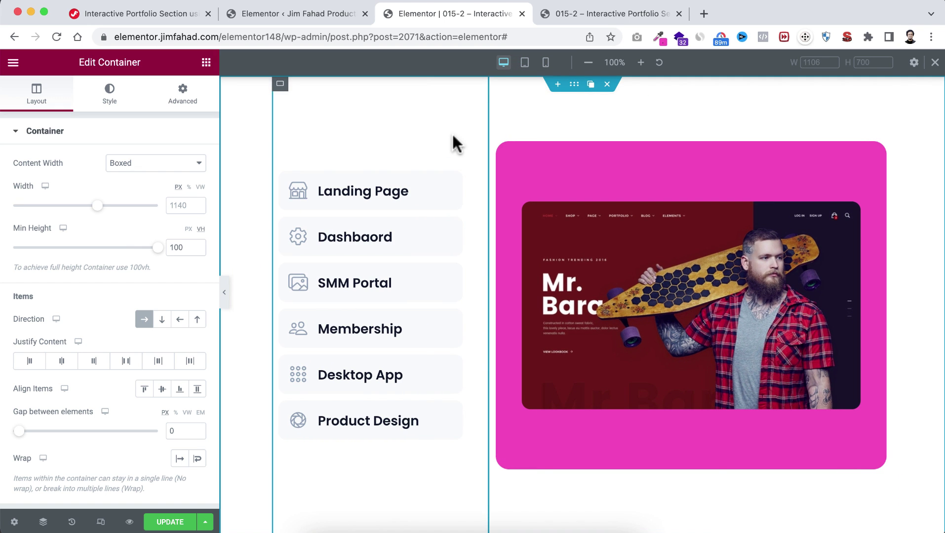
click(934, 63)
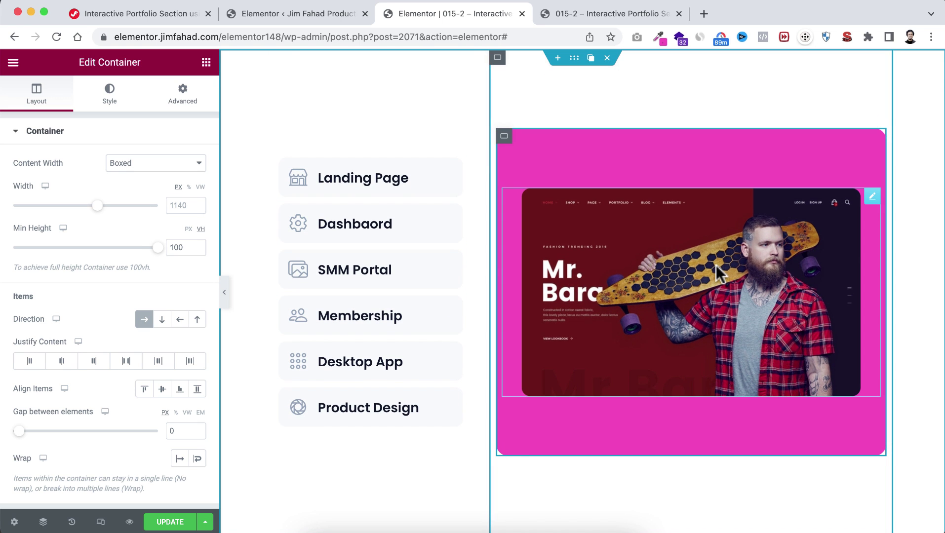
Step: Duplicate the Mr. Bara preview image five times inside the pink container, making one image per icon box
scroll(761, 303, down, 1)
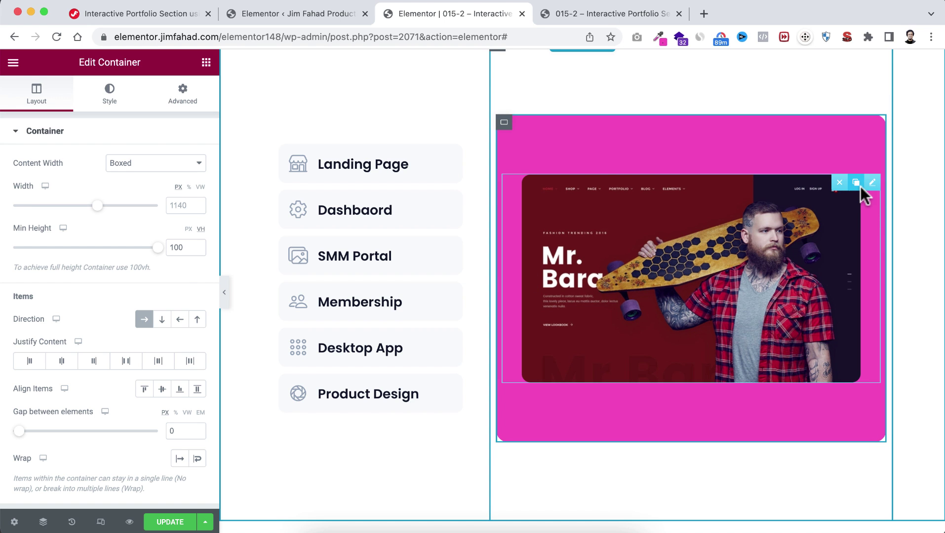
click(856, 182)
click(856, 57)
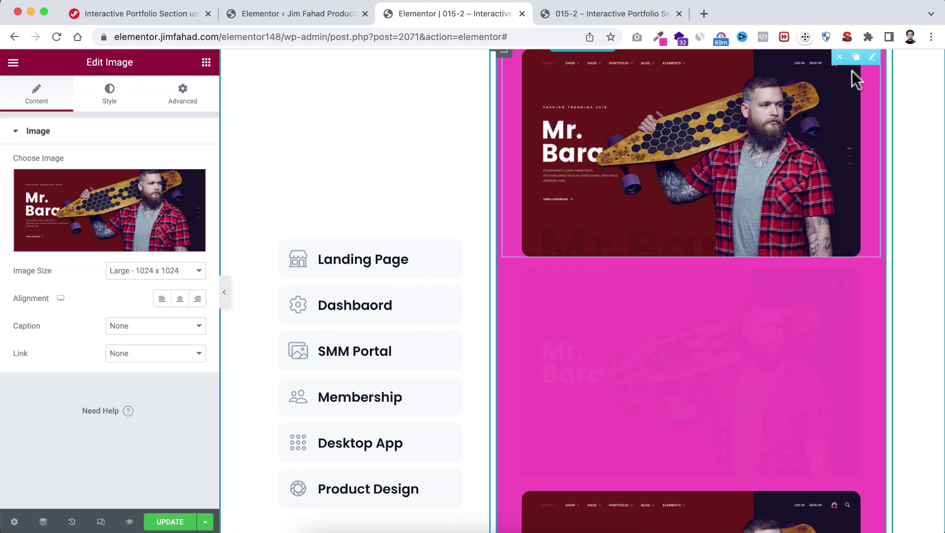
click(855, 57)
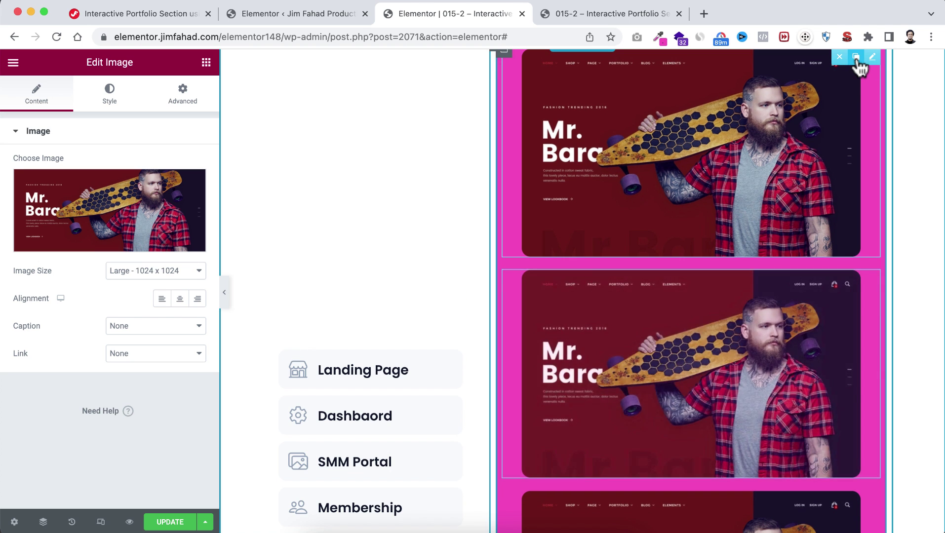
click(855, 58)
click(856, 58)
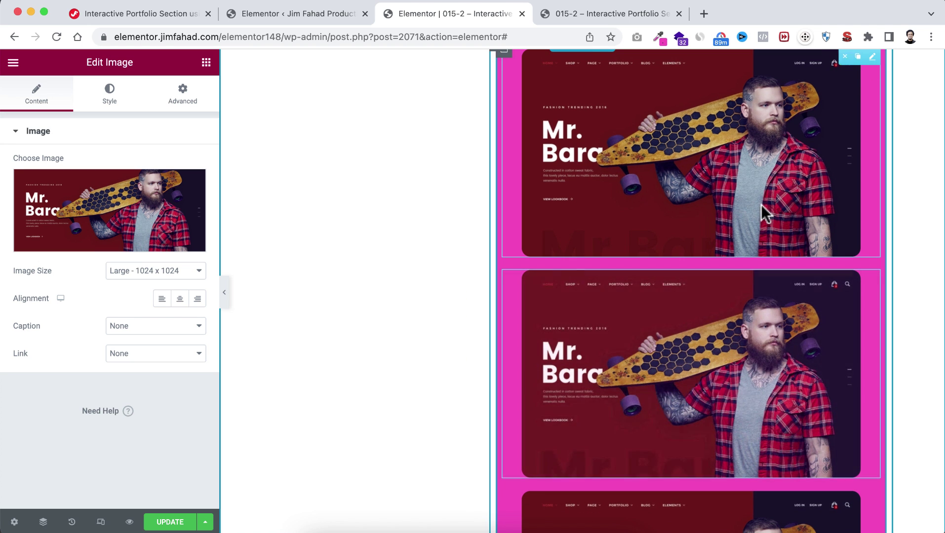
Step: Look through the stacked preview images in the pink container and compare them with the six icon boxes
scroll(764, 213, up, 1)
scroll(711, 345, down, 5)
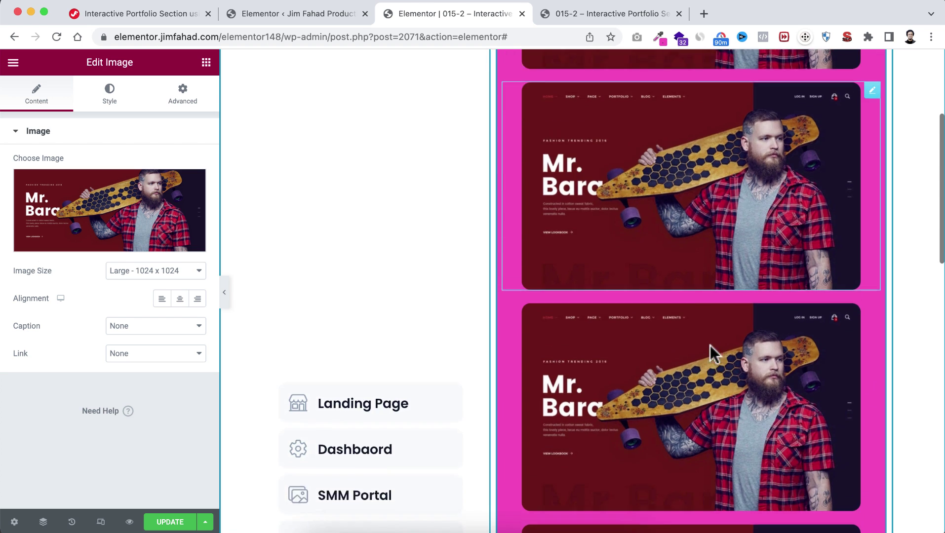
scroll(711, 363, down, 10)
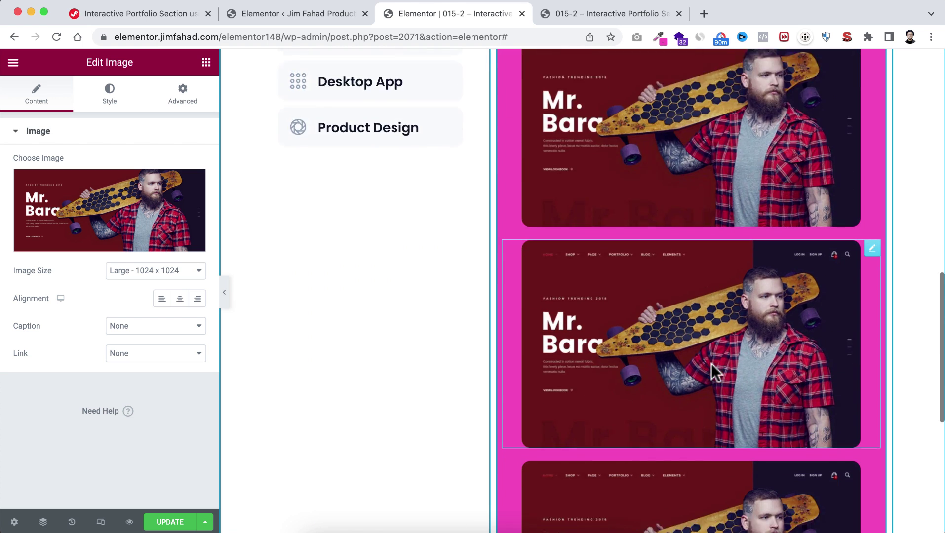
scroll(712, 363, down, 2)
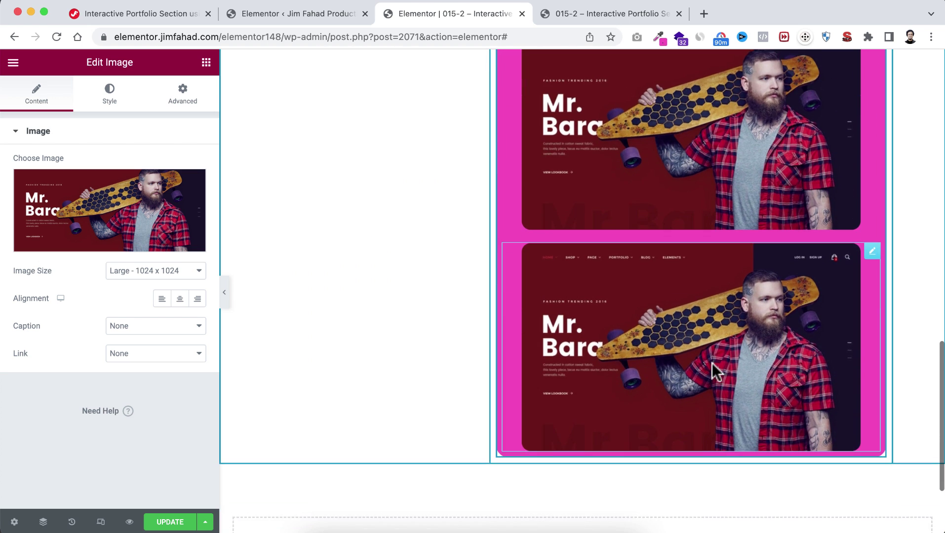
scroll(712, 365, up, 5)
scroll(692, 378, down, 3)
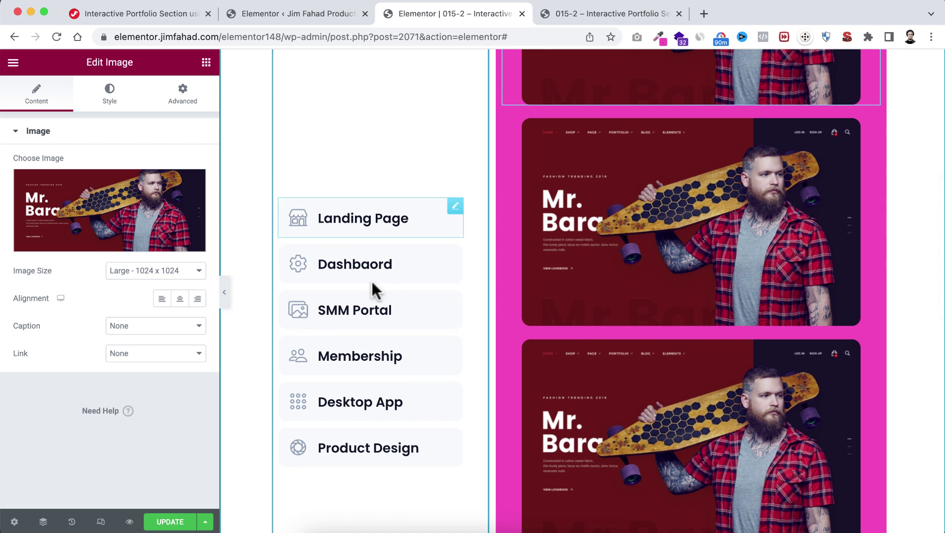
scroll(386, 388, down, 1)
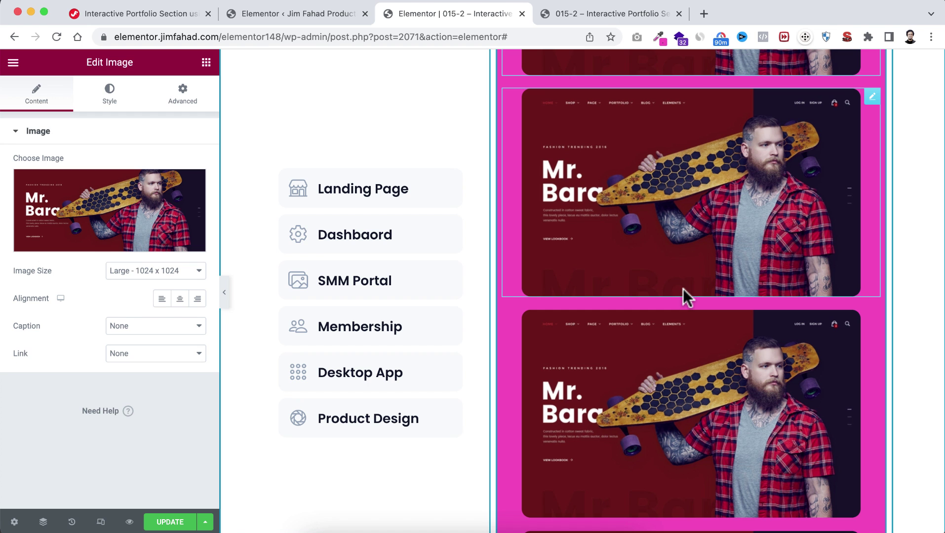
scroll(699, 264, up, 5)
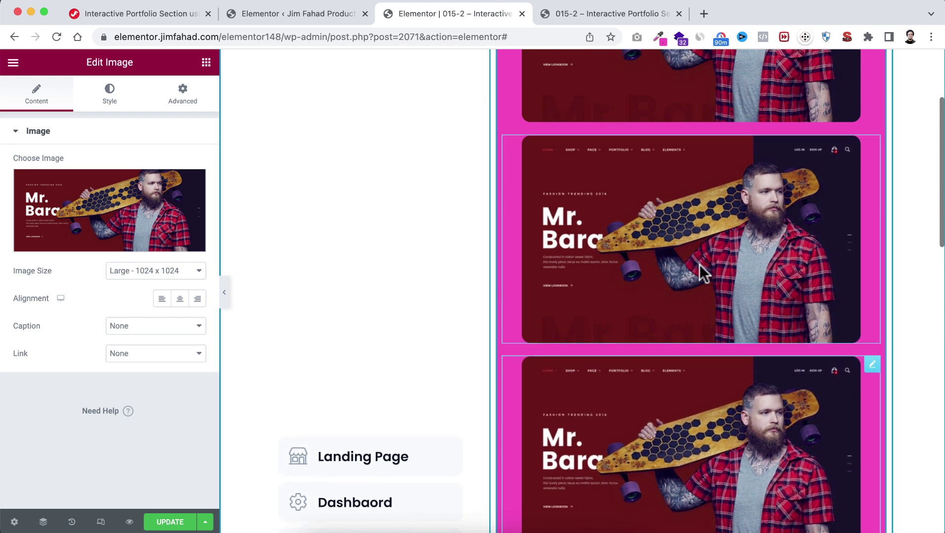
scroll(701, 299, down, 2)
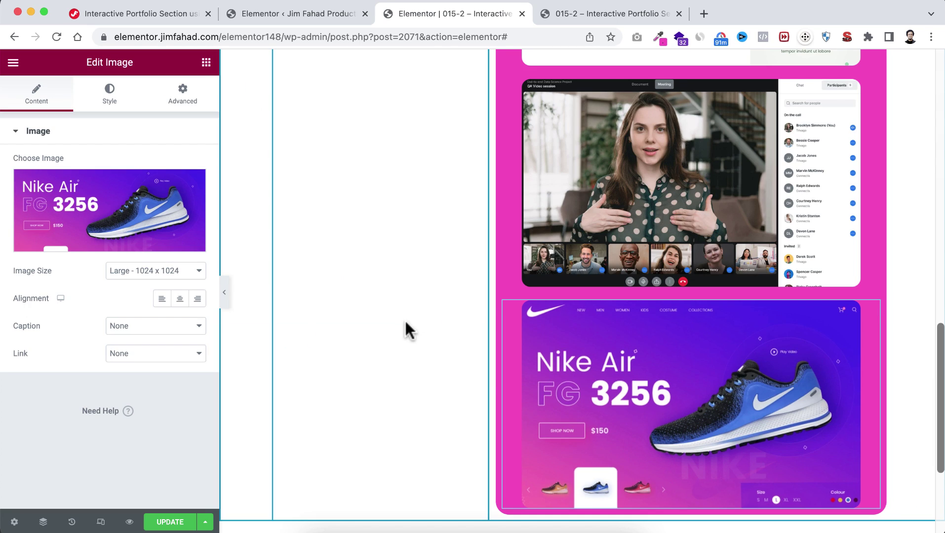
scroll(572, 358, up, 10)
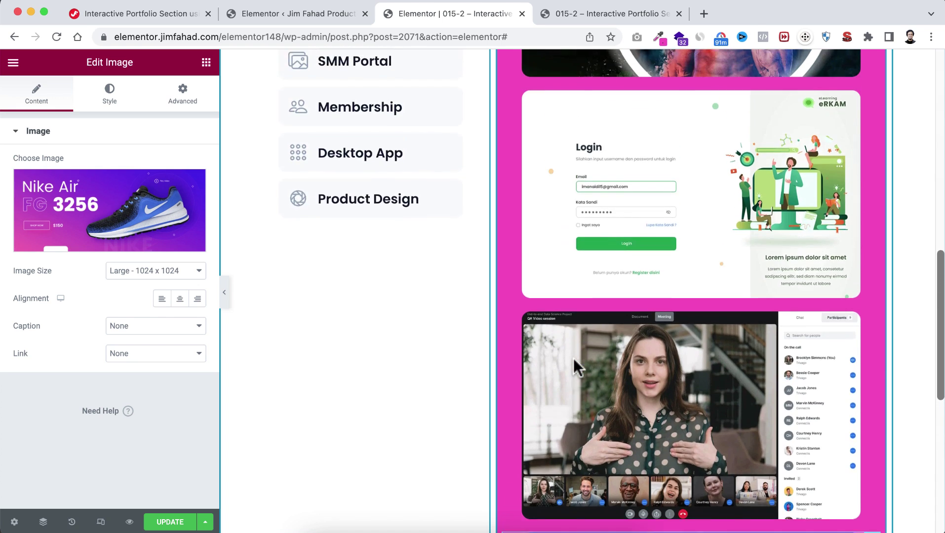
scroll(573, 356, up, 5)
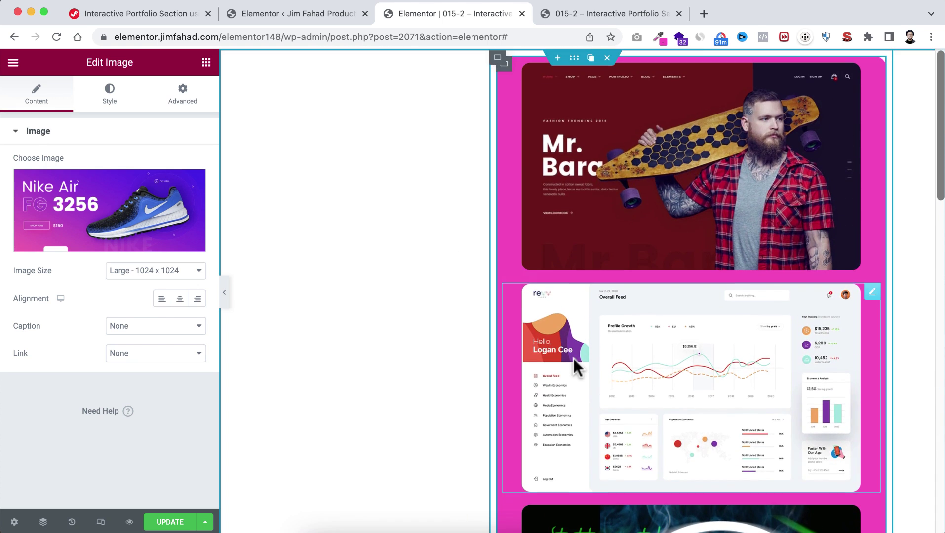
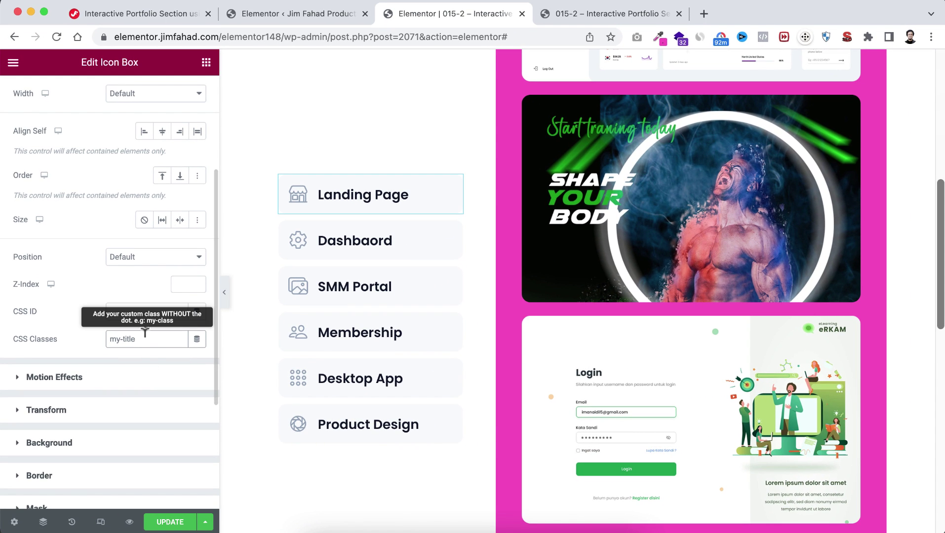
Step: Copy the my-title class from the Landing Page icon box and assign it as the Dashbaord icon box's CSS class
drag(135, 336, 108, 334)
click(343, 241)
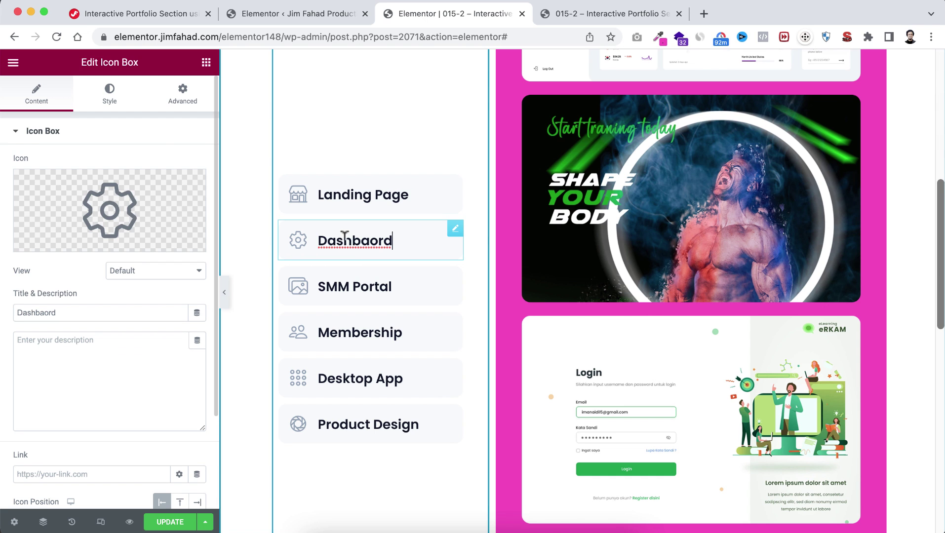
click(185, 103)
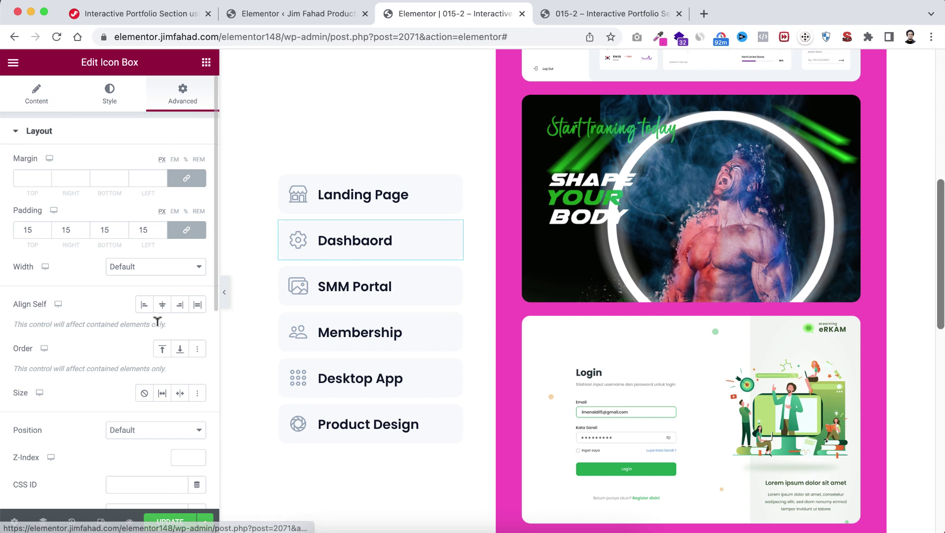
scroll(157, 322, down, 3)
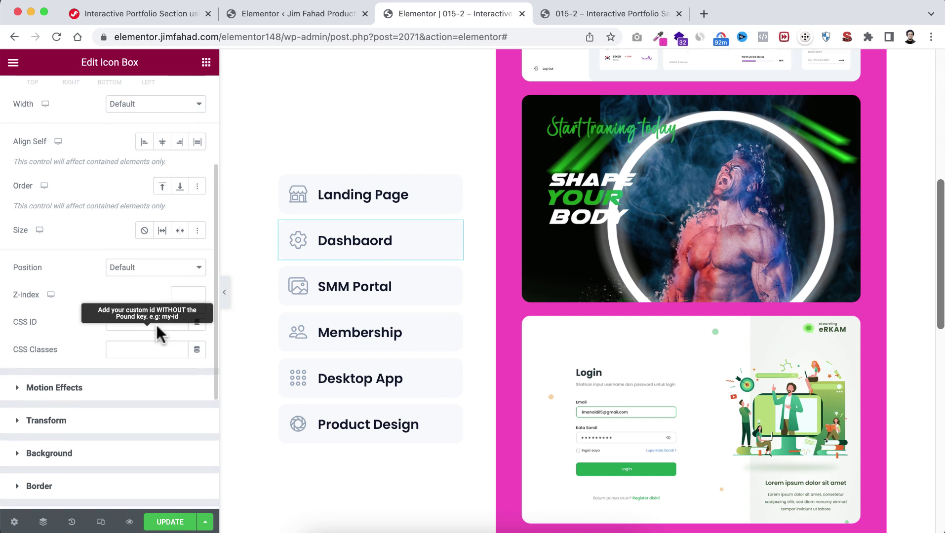
click(132, 345)
text(my-title)
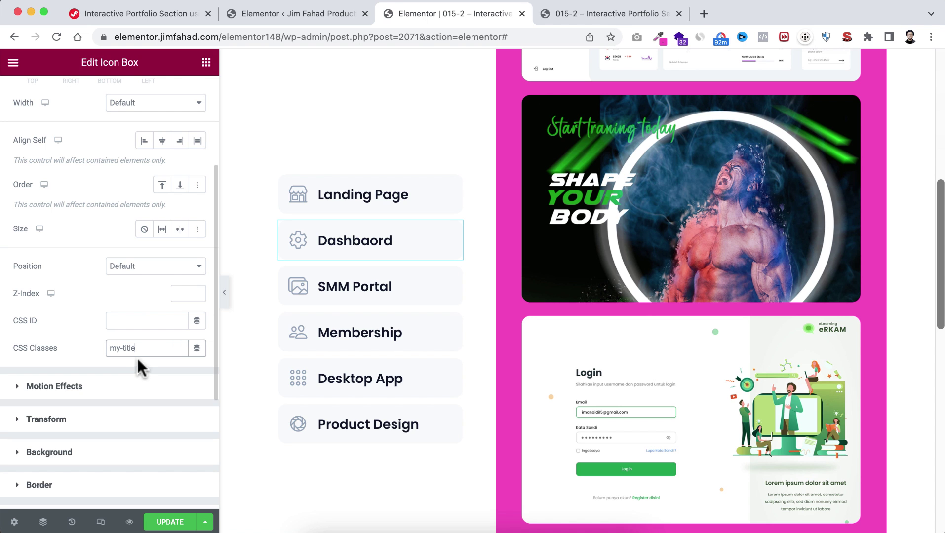
Step: Assign the CSS class my-title to the SMM Portal and Membership icon boxes
click(326, 294)
click(192, 106)
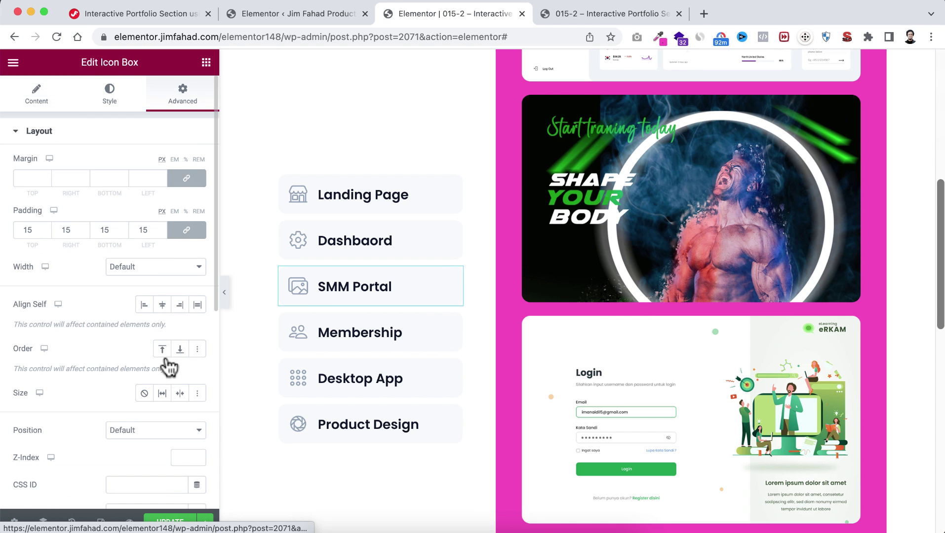
scroll(155, 367, down, 3)
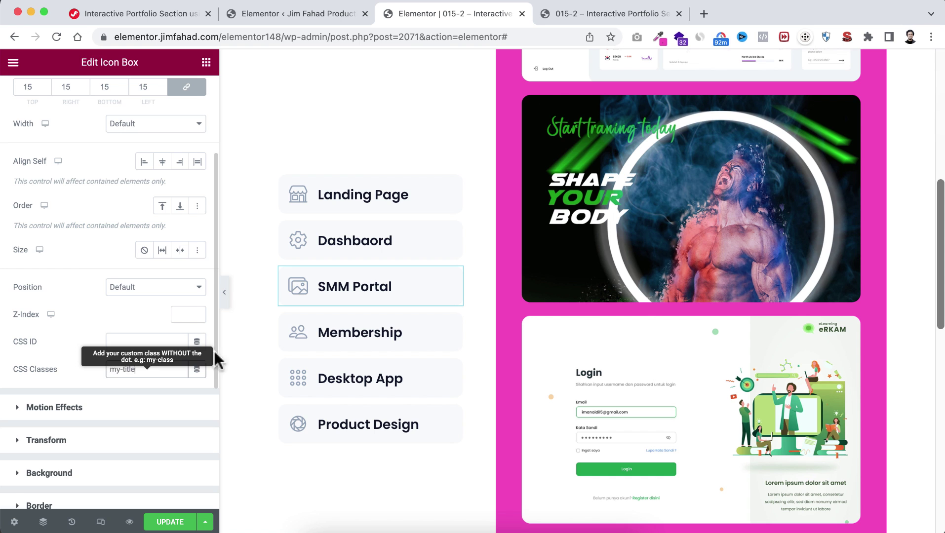
click(323, 339)
click(186, 105)
scroll(148, 386, down, 1)
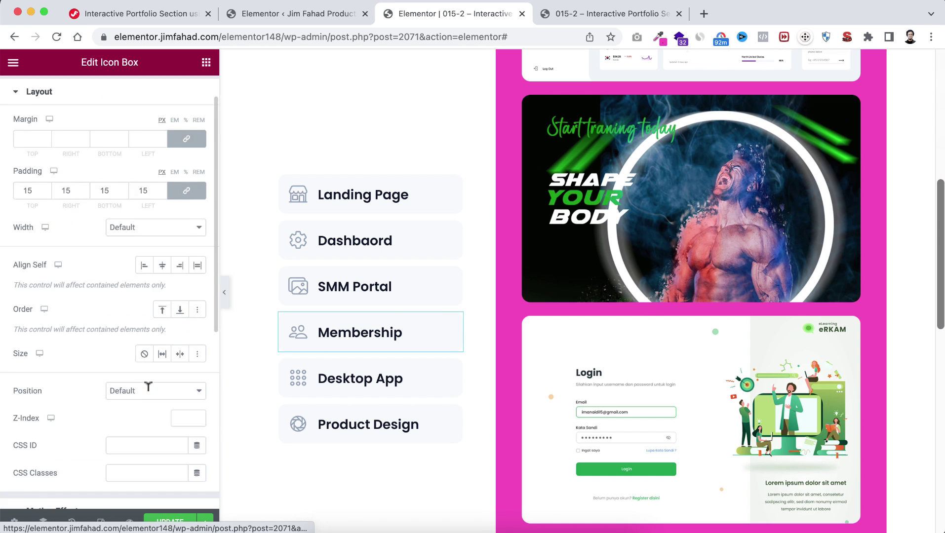
scroll(148, 387, down, 2)
click(143, 387)
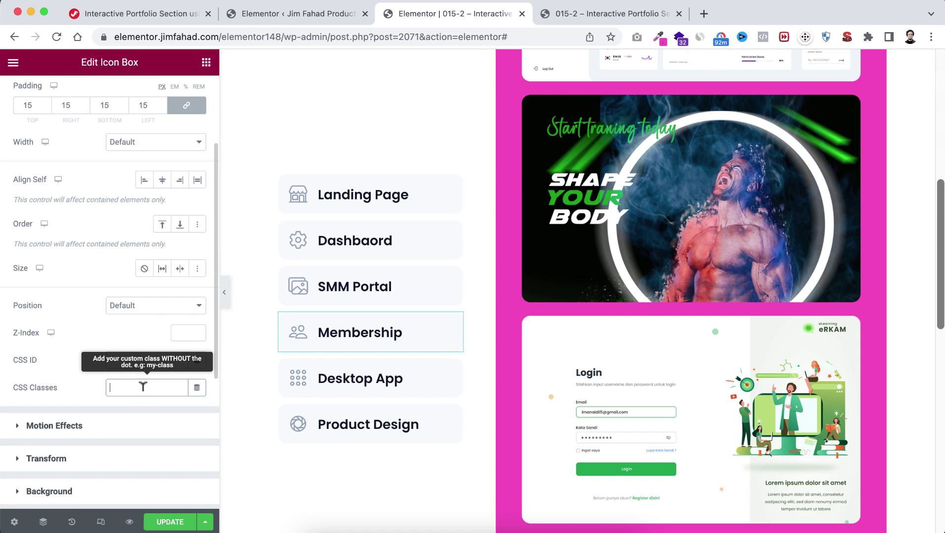
Step: Assign the CSS class my-title to the Desktop App and Product Design icon boxes
click(334, 380)
click(178, 106)
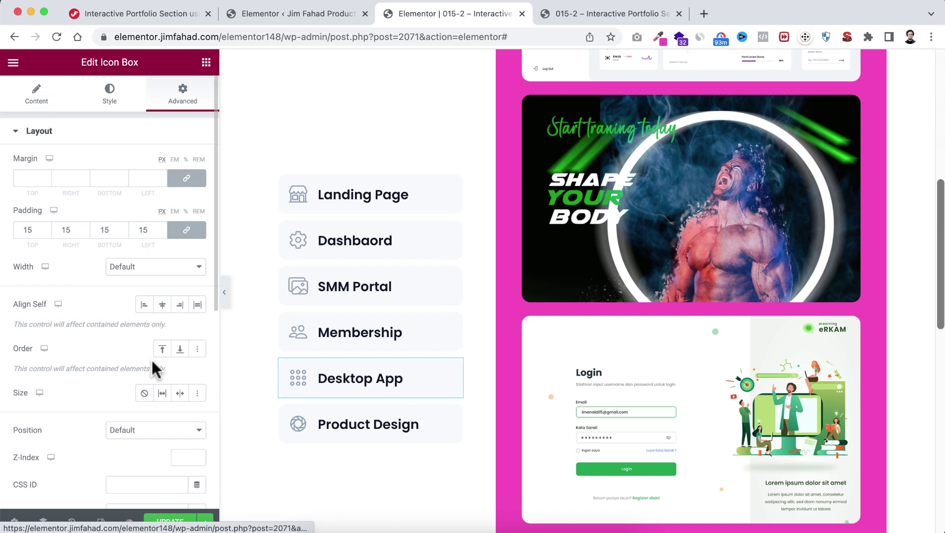
scroll(152, 361, down, 3)
click(142, 419)
text(box-title)
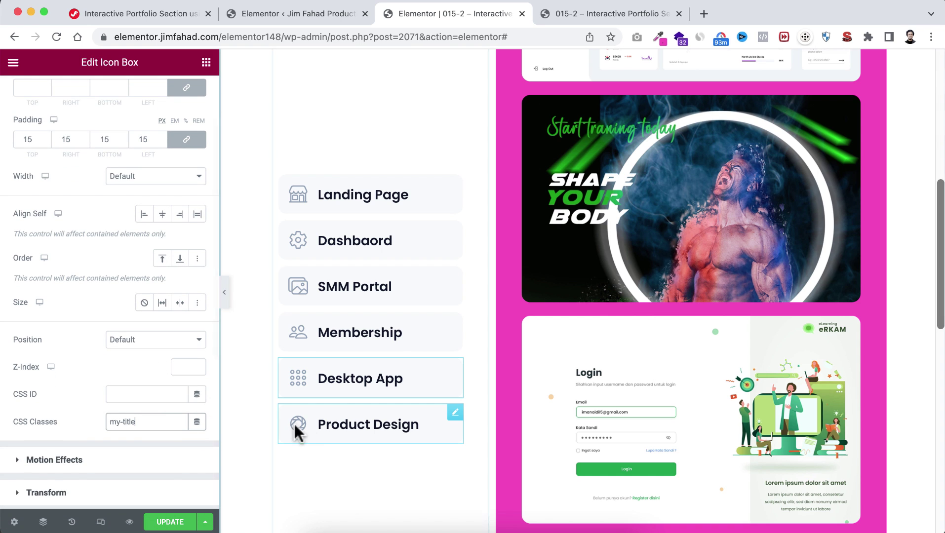
click(296, 414)
click(182, 96)
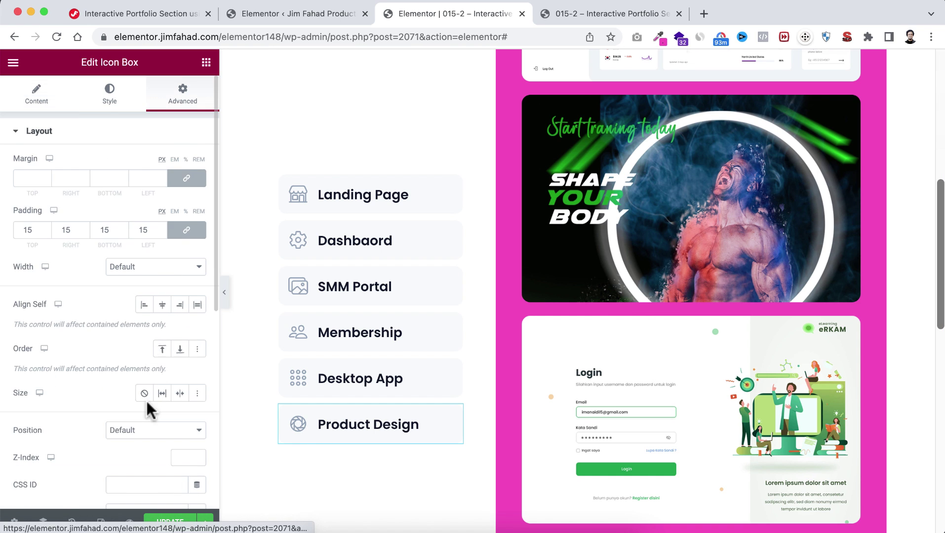
scroll(146, 399, down, 3)
click(144, 406)
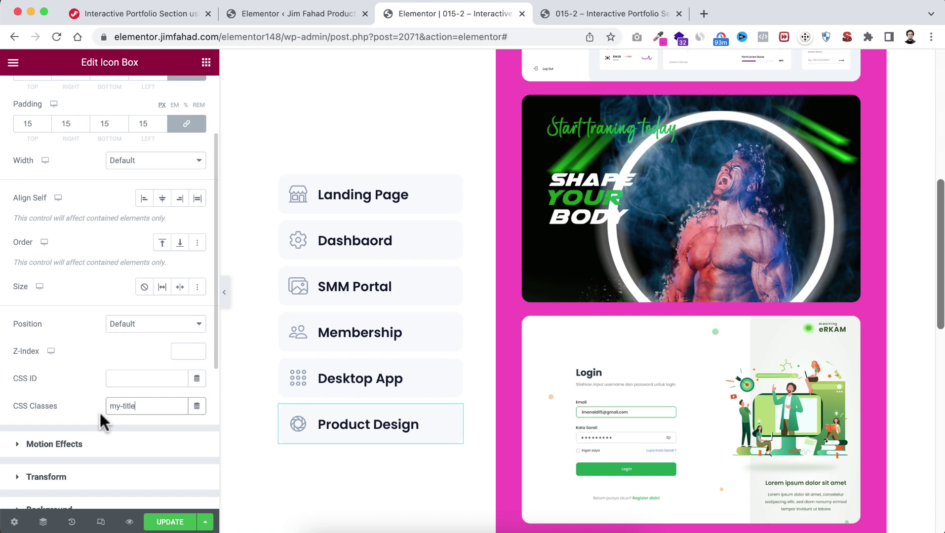
Step: Give the Mr. Bara preview image the CSS class my-img and select the class name for copying
scroll(774, 190, up, 5)
scroll(776, 196, up, 5)
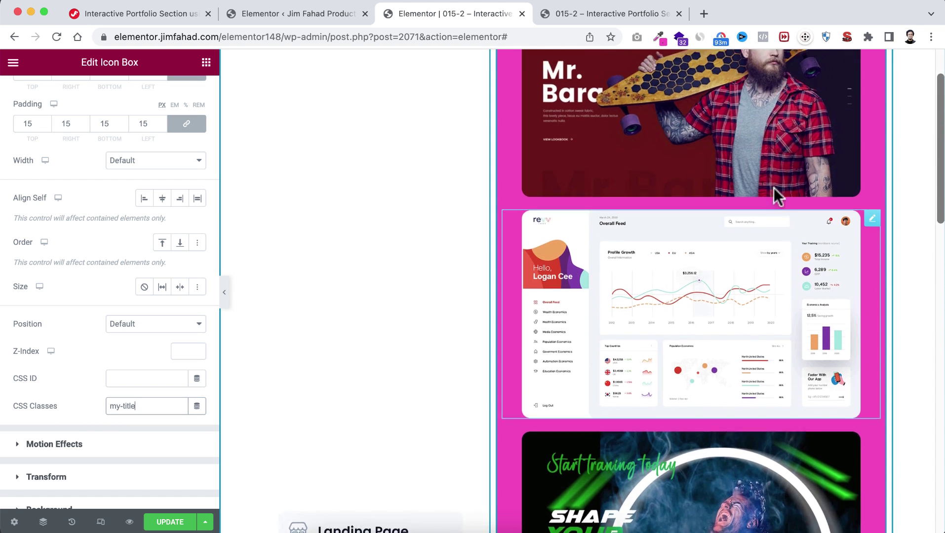
click(743, 159)
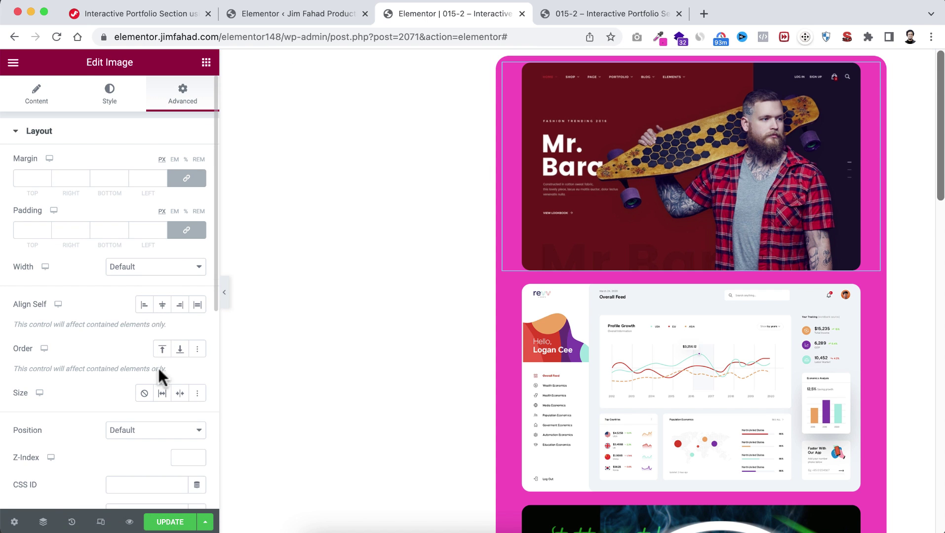
scroll(160, 376, down, 3)
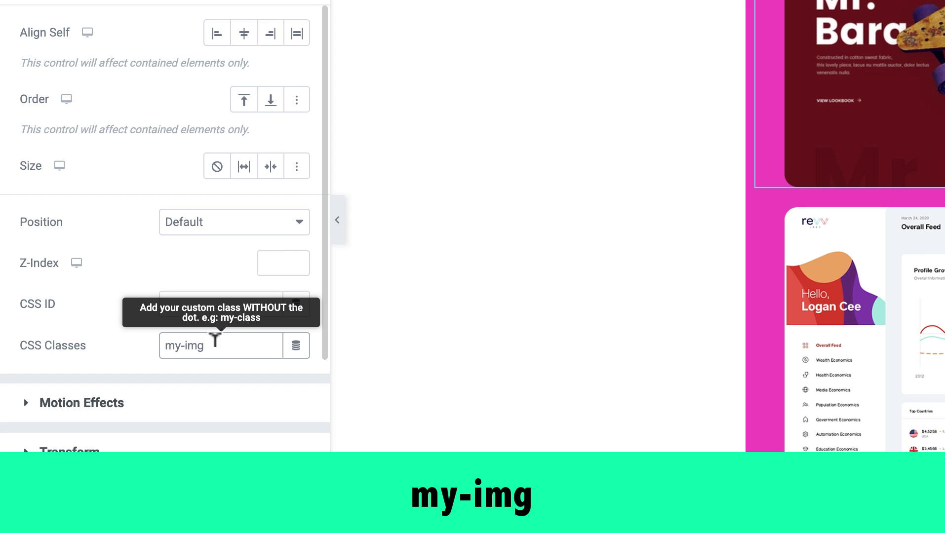
drag(216, 345, 162, 348)
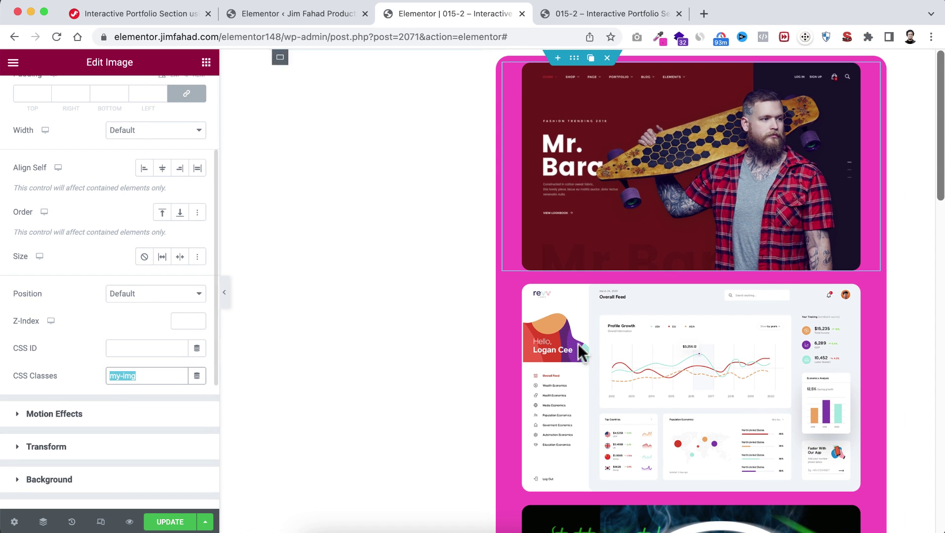
Step: Assign the CSS class my-img to the Overall Feed dashboard preview image
click(633, 363)
click(186, 97)
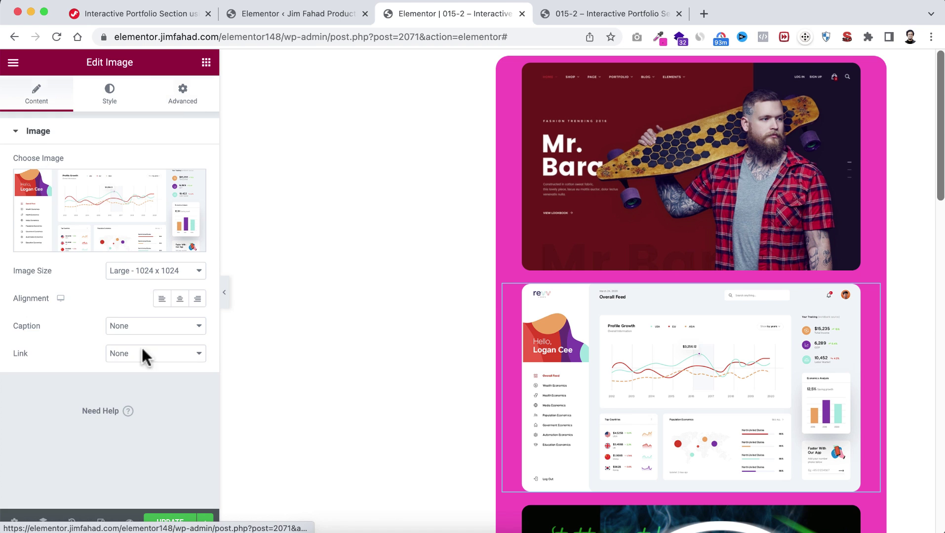
scroll(138, 375, down, 3)
click(132, 382)
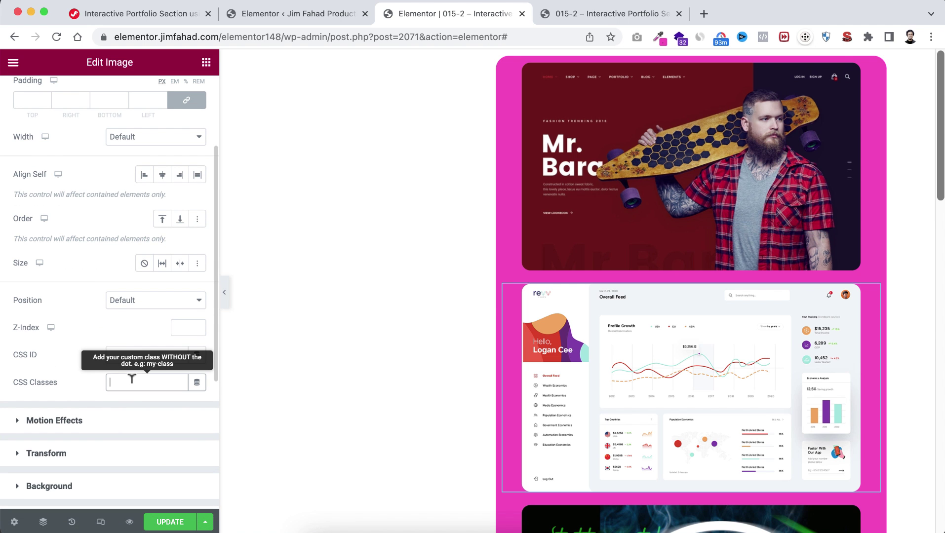
Step: Assign the CSS class my-img to the Shape Your Body fitness preview image
scroll(633, 386, down, 3)
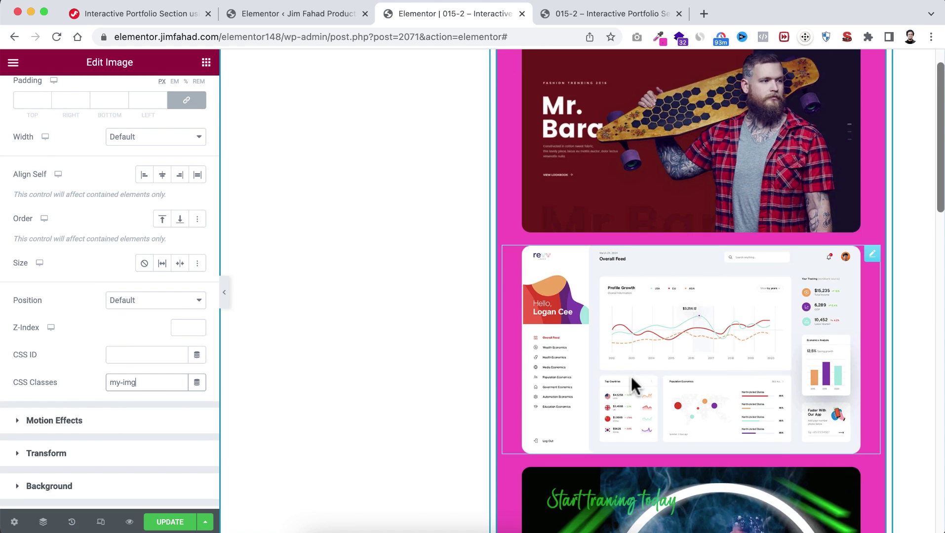
click(631, 408)
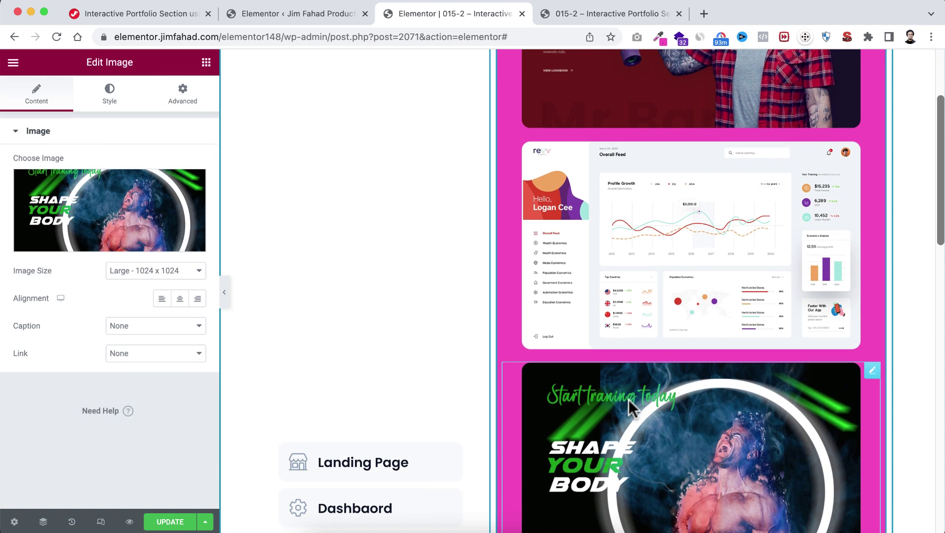
click(187, 97)
scroll(158, 365, down, 2)
click(143, 395)
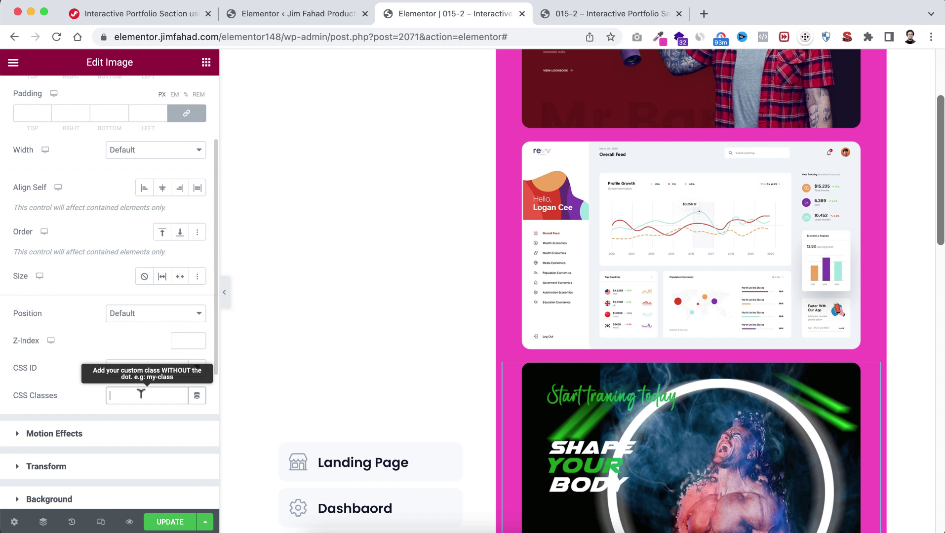
text(my-img)
Step: Assign the CSS class my-img to the eRKAM login page preview image
scroll(657, 397, down, 2)
scroll(657, 390, down, 5)
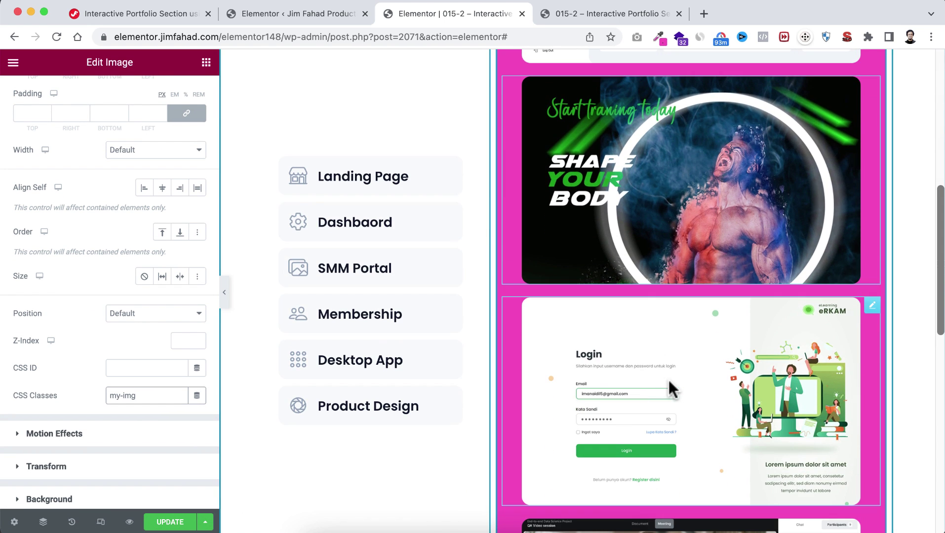
click(671, 389)
click(182, 96)
scroll(148, 405, down, 4)
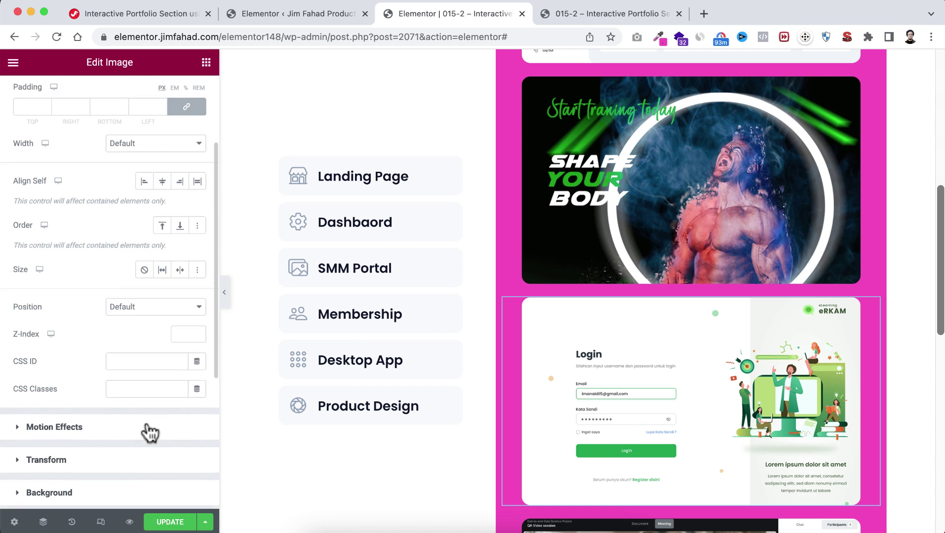
click(141, 379)
text(my-img)
Step: Assign the CSS class my-img to the video meeting preview image
scroll(657, 394, down, 5)
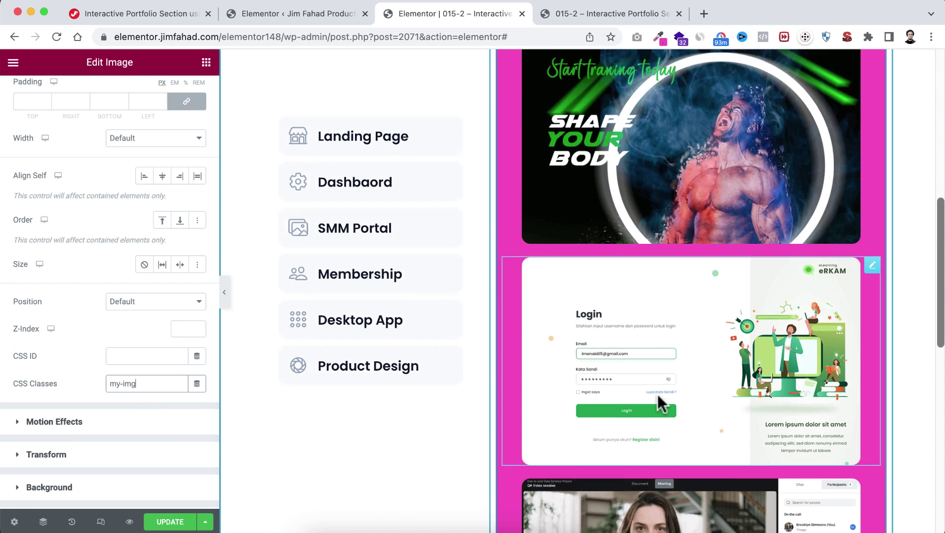
click(649, 407)
click(182, 99)
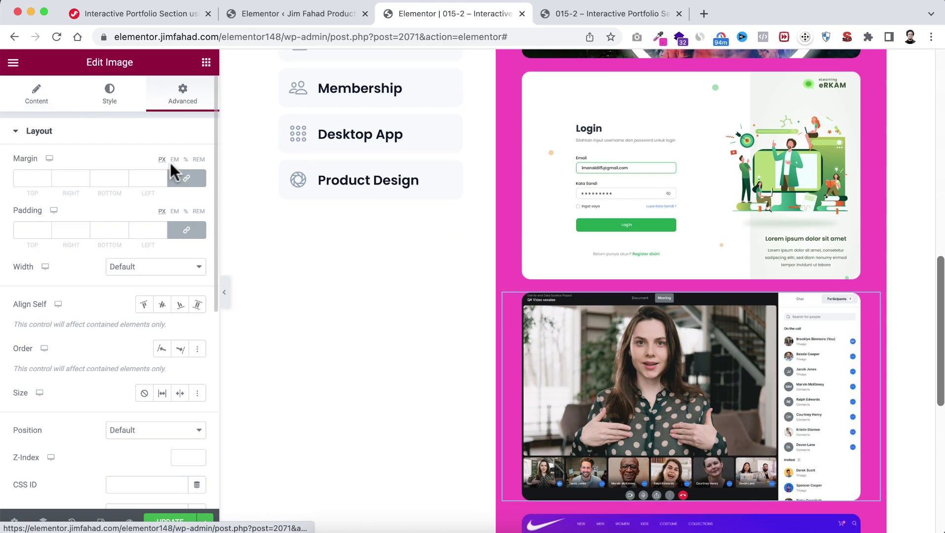
scroll(154, 359, down, 4)
click(140, 408)
text(my-img)
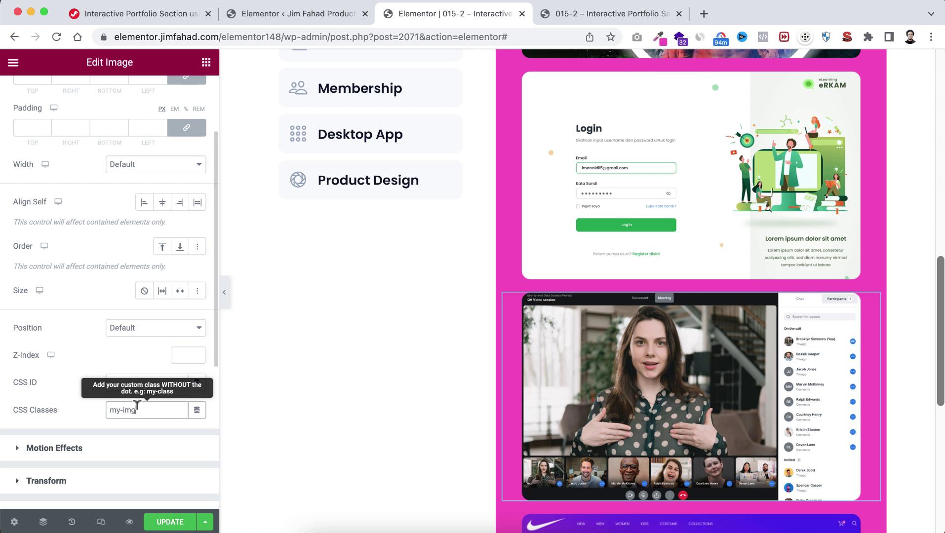
Step: Assign the CSS class my-img to the Nike Air preview image at the end of the pink container
scroll(736, 392, down, 4)
scroll(736, 392, down, 1)
click(681, 397)
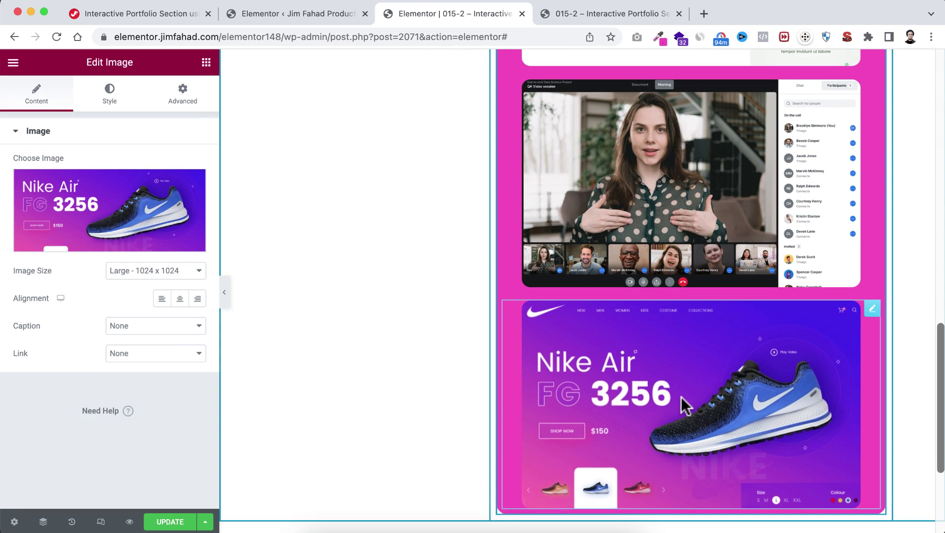
click(181, 96)
scroll(136, 410, down, 3)
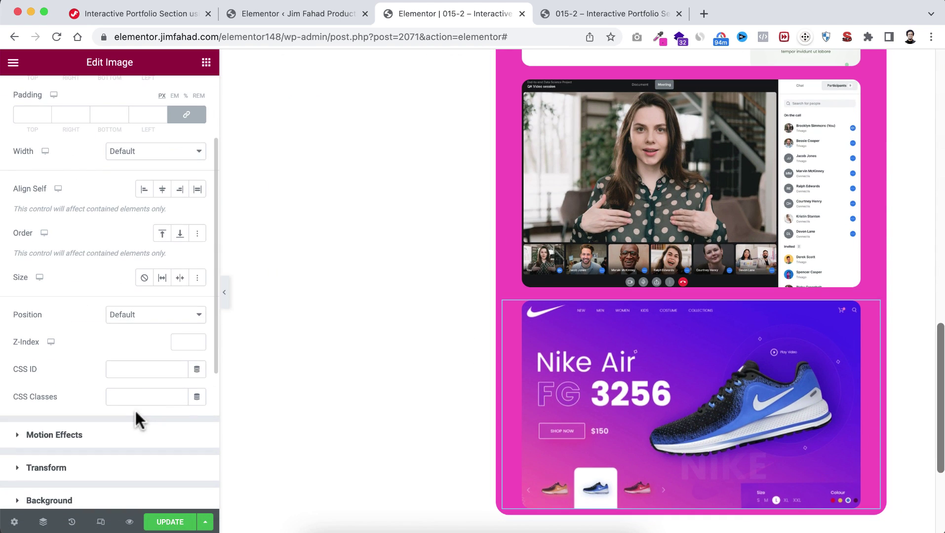
click(128, 393)
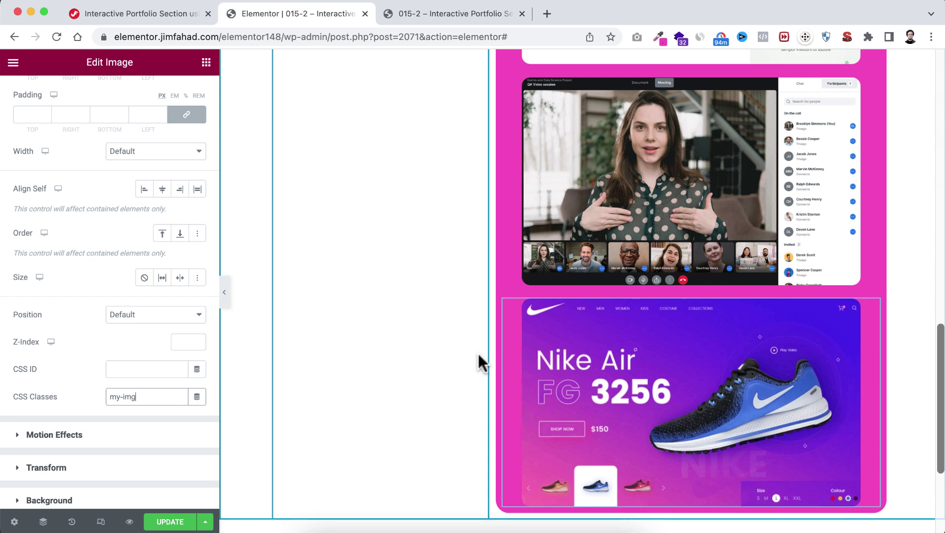
Step: Review the whole section, checking all six preview images alongside the six icon boxes
scroll(478, 354, down, 2)
scroll(477, 353, up, 6)
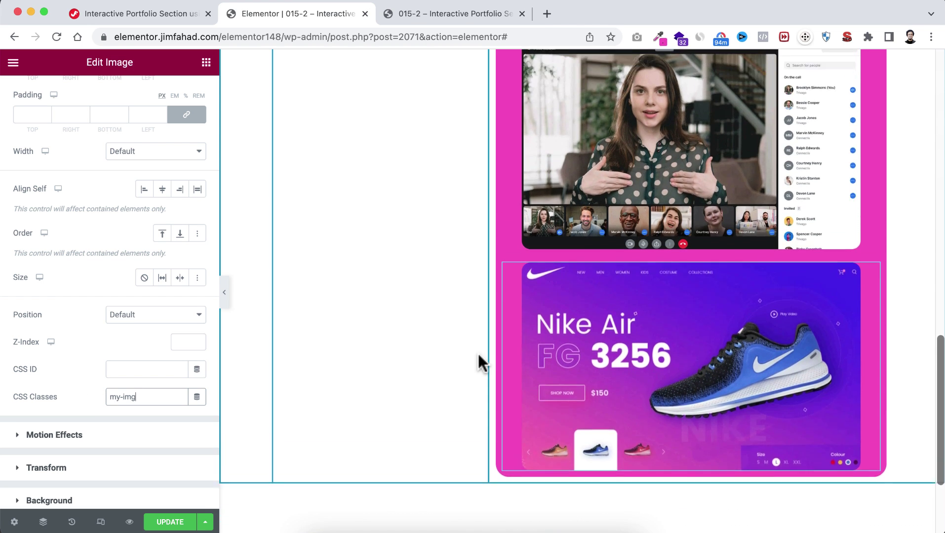
scroll(478, 354, up, 10)
scroll(477, 354, down, 6)
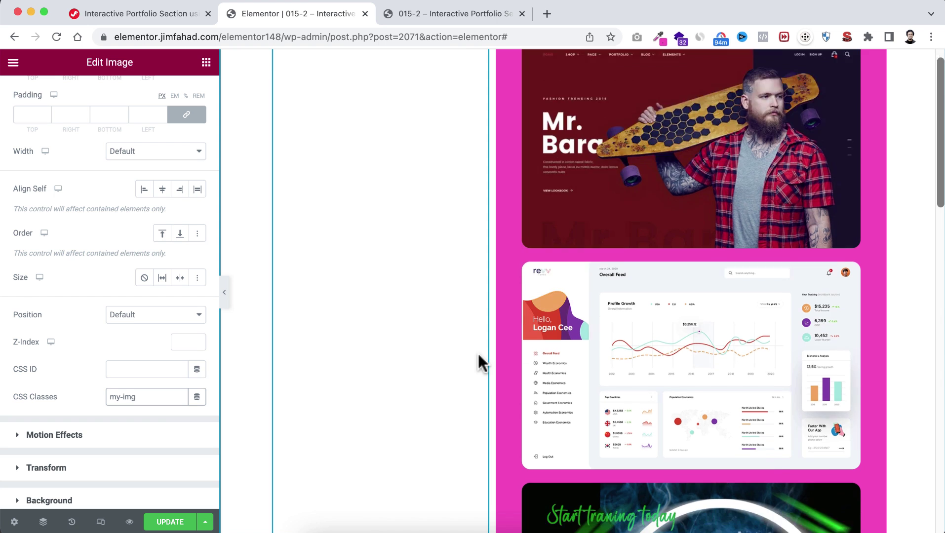
scroll(477, 354, down, 3)
scroll(477, 354, up, 5)
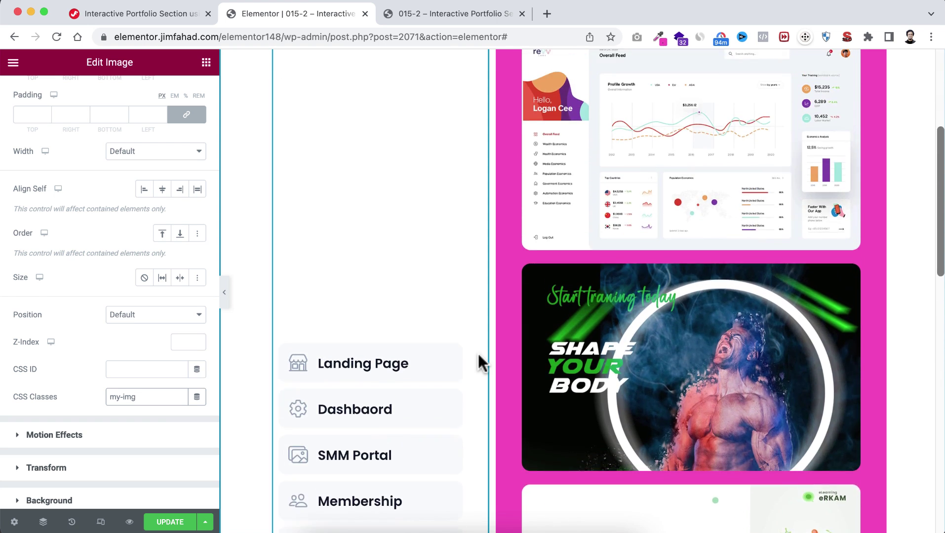
scroll(479, 355, down, 3)
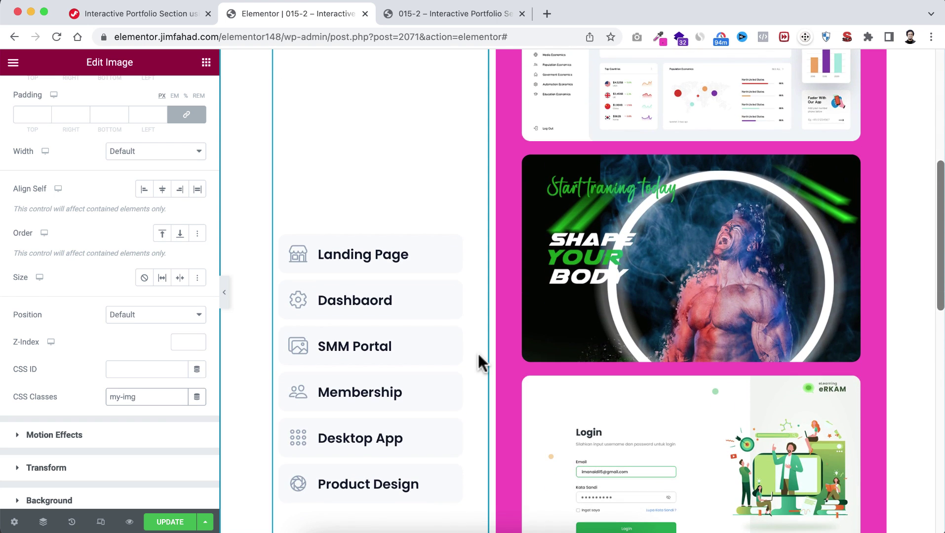
scroll(477, 354, down, 1)
scroll(478, 353, up, 9)
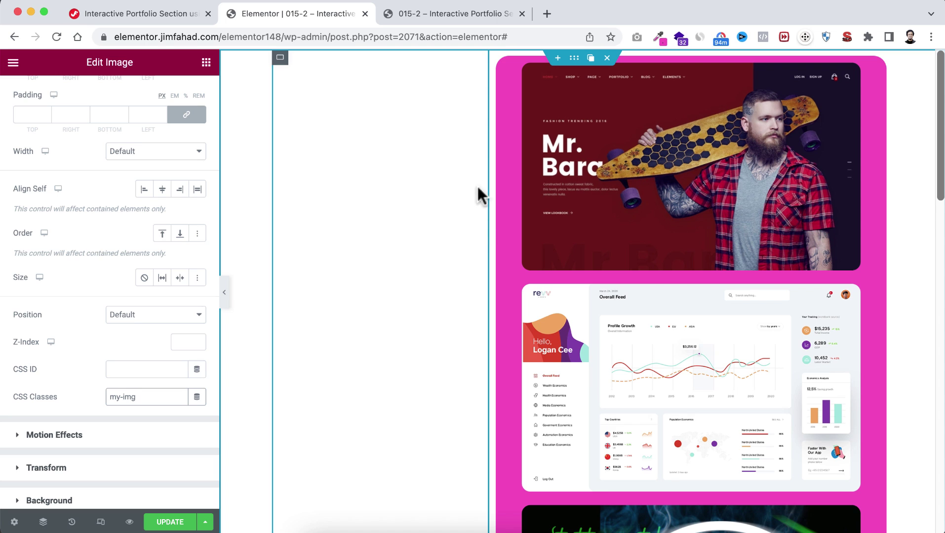
Step: Add an HTML widget below the portfolio section, directly beneath the pink preview container
click(205, 62)
click(114, 109)
text(html)
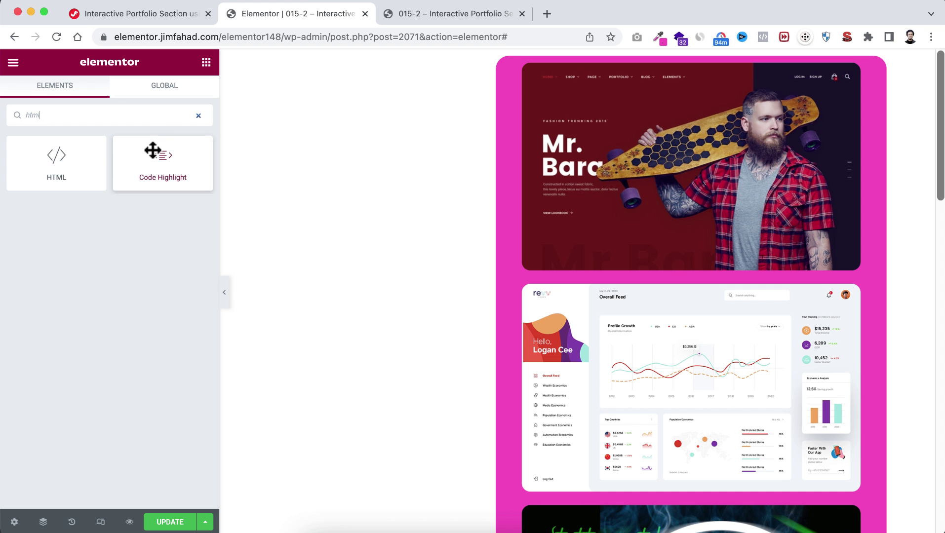
drag(63, 174, 451, 263)
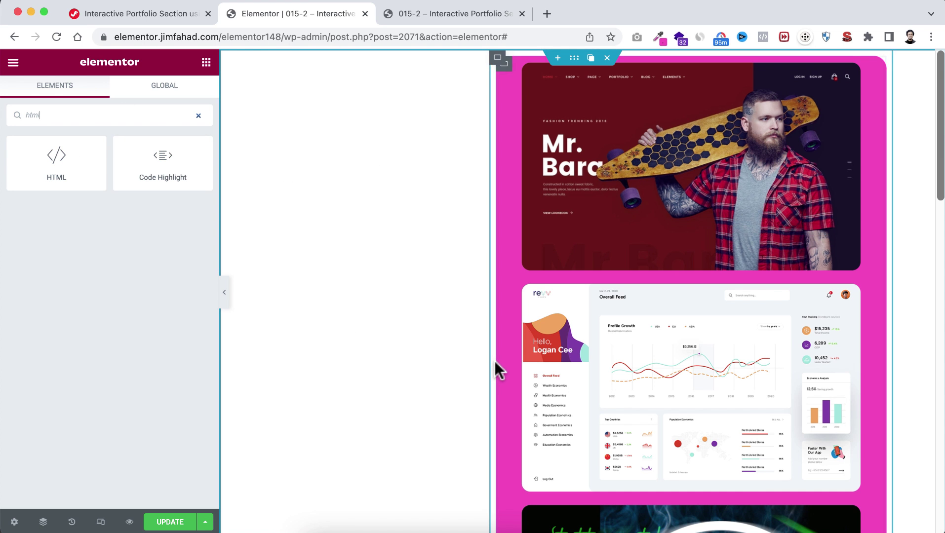
scroll(494, 370, down, 15)
scroll(495, 371, down, 5)
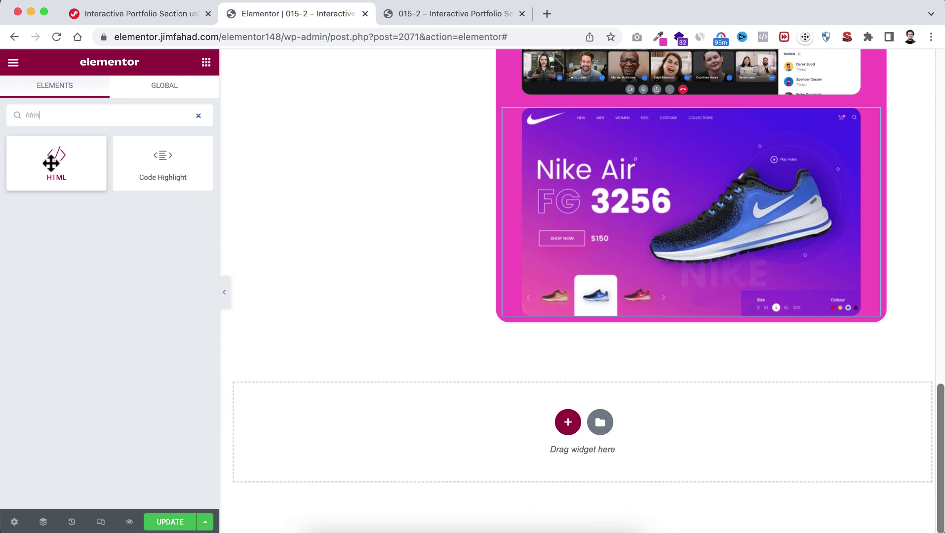
drag(50, 158, 430, 423)
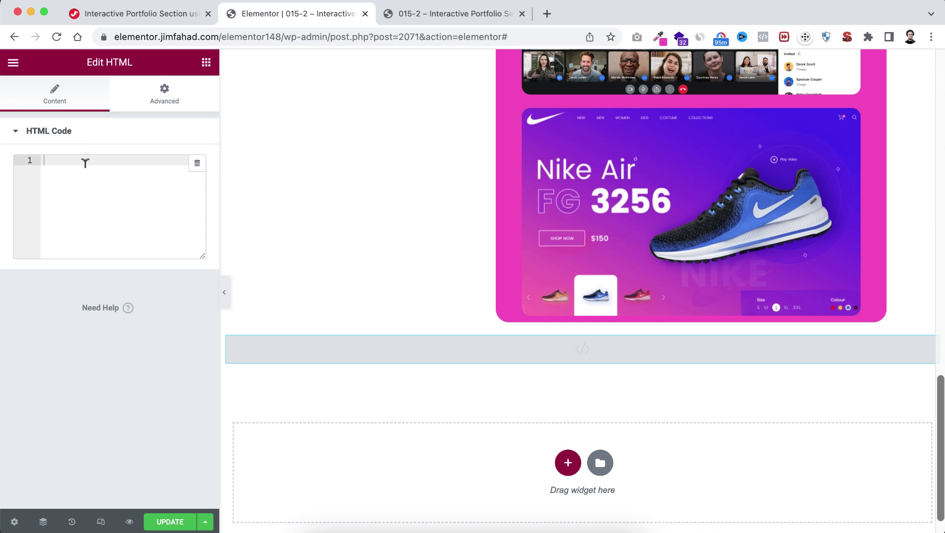
Step: Copy the whole Interactive Portfolio JS script from the tutorial page and paste it into the HTML widget's code
click(146, 22)
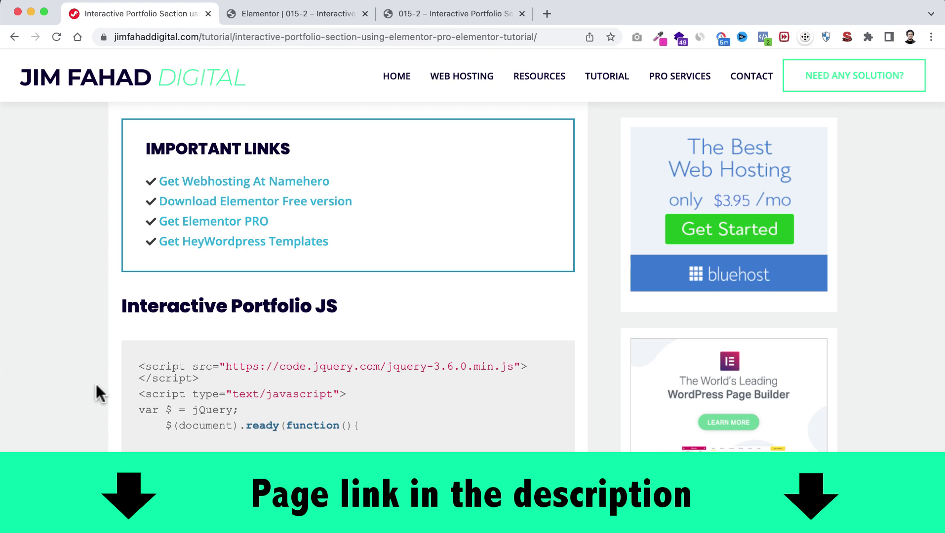
scroll(96, 384, down, 5)
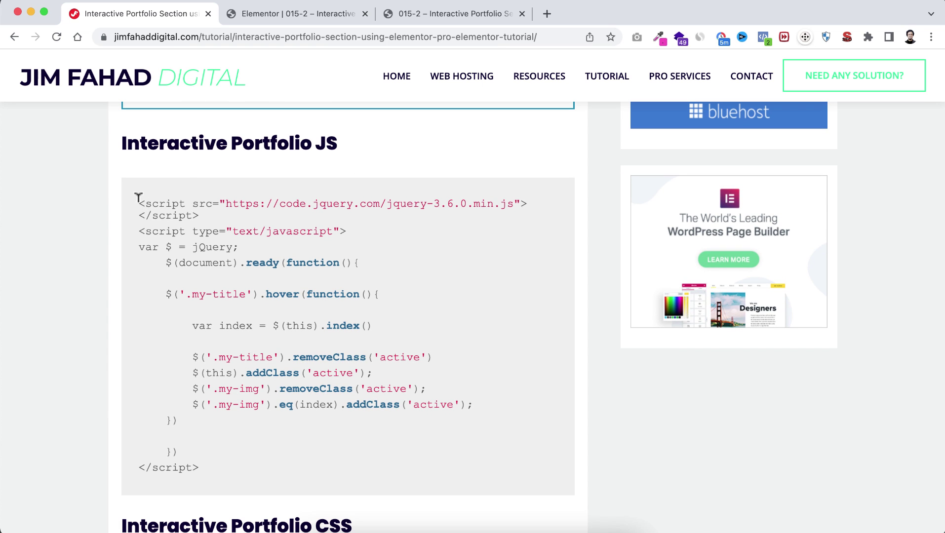
drag(137, 201, 203, 469)
key(super+c)
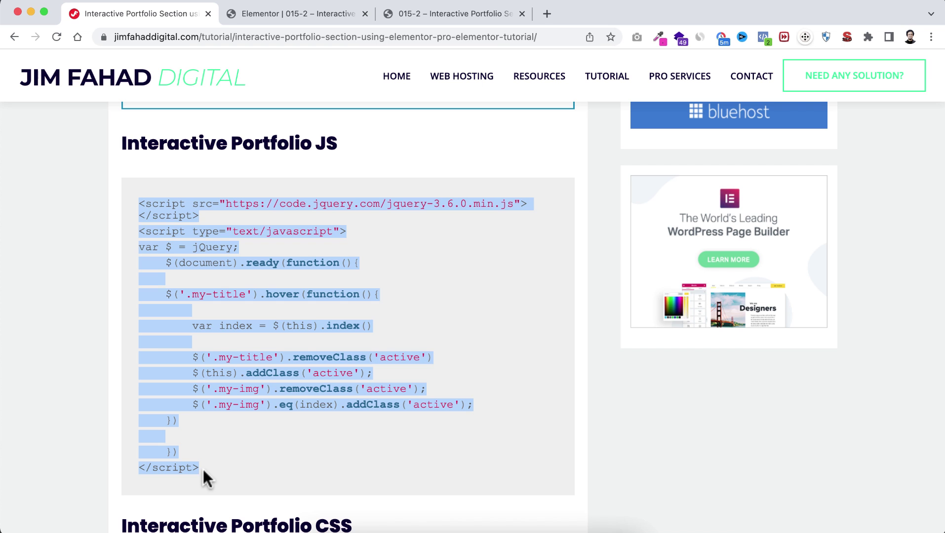
click(295, 15)
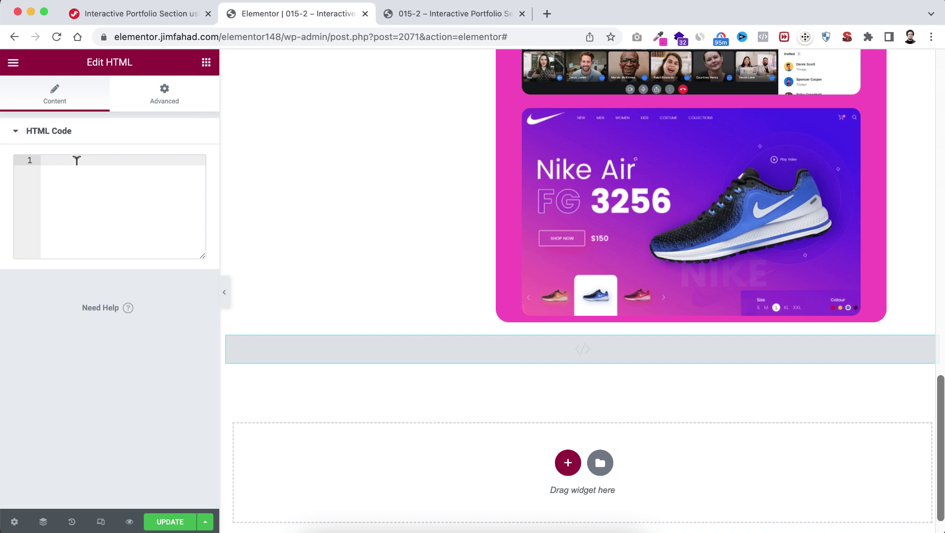
key(super+v)
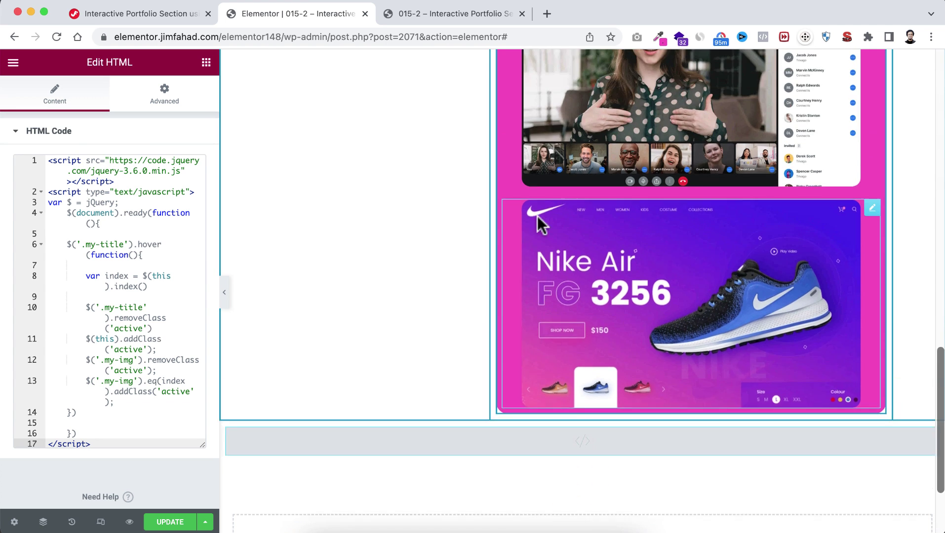
Step: Open the custom CSS editor of the main container that holds both the icon boxes and the preview images
scroll(538, 216, up, 10)
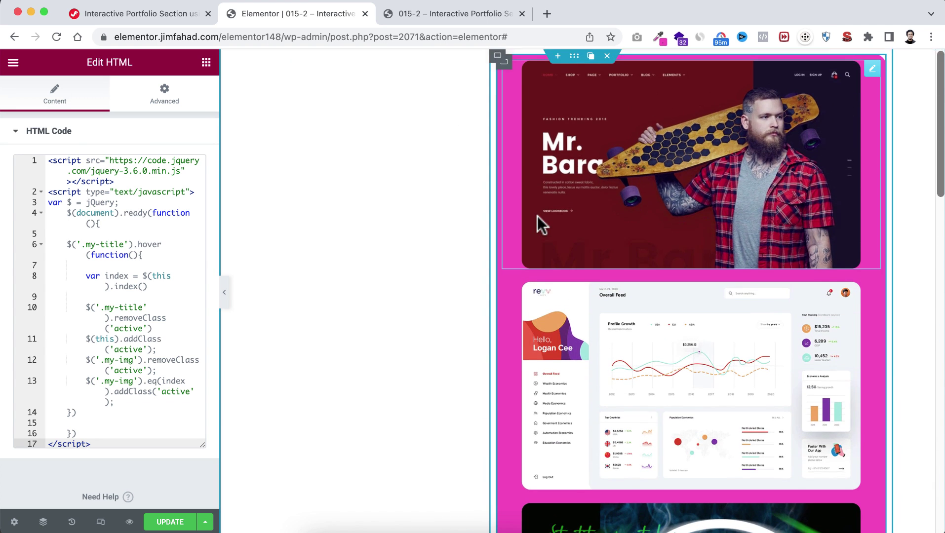
scroll(538, 216, down, 10)
scroll(537, 216, down, 3)
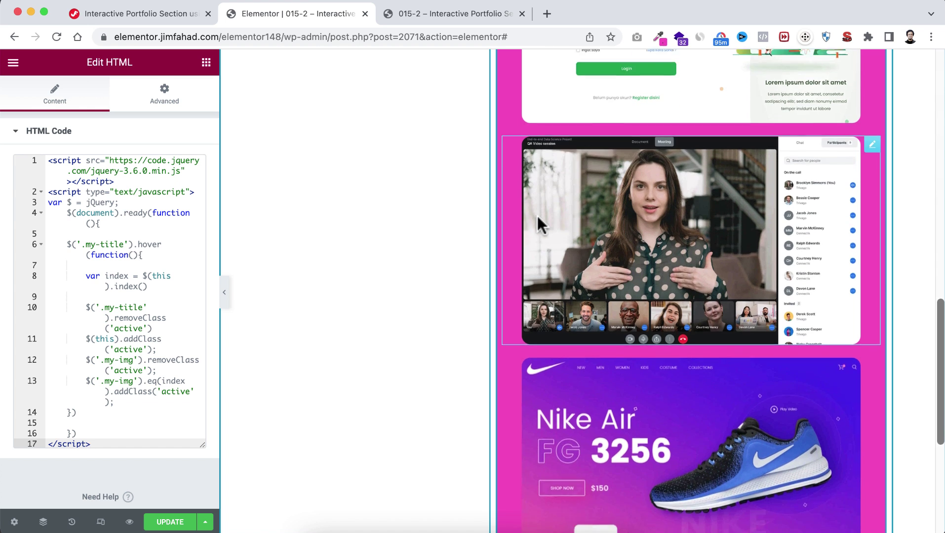
scroll(538, 215, up, 15)
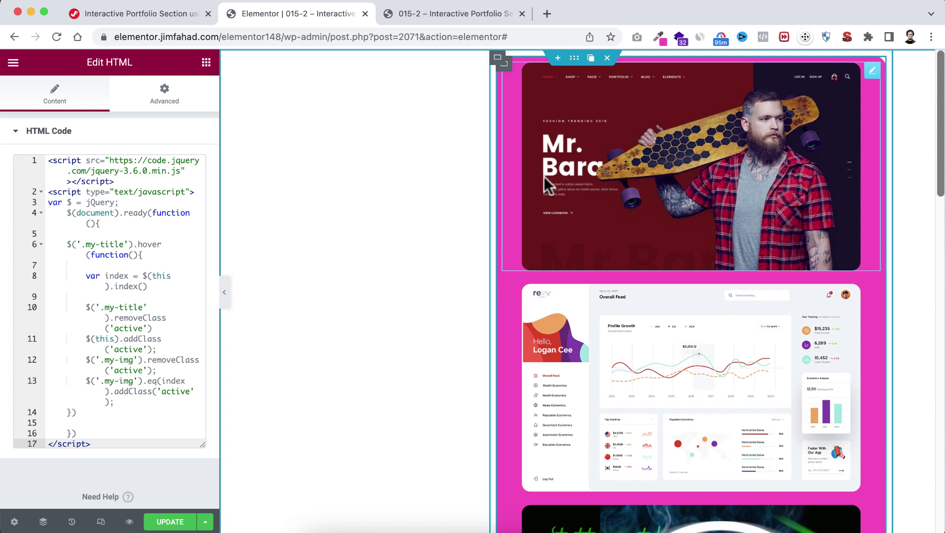
click(575, 60)
click(183, 98)
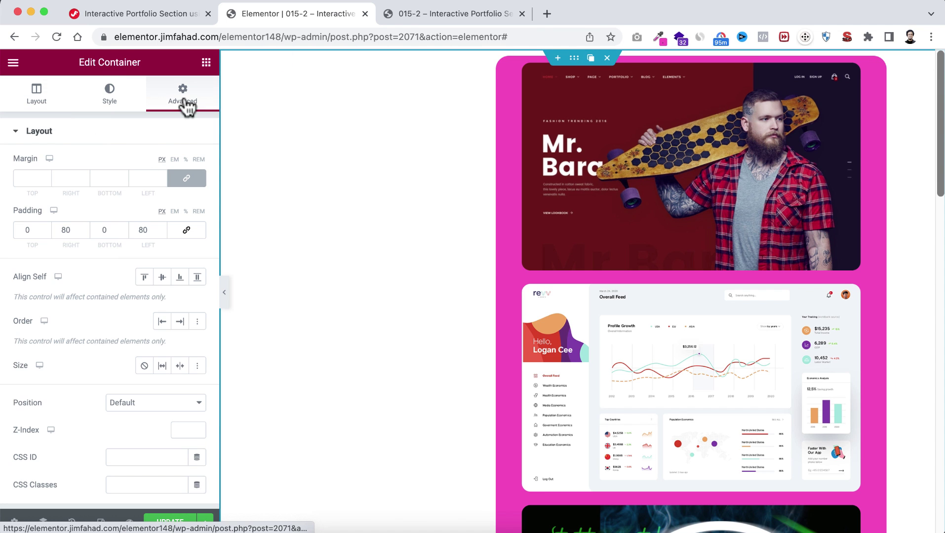
scroll(94, 401, down, 5)
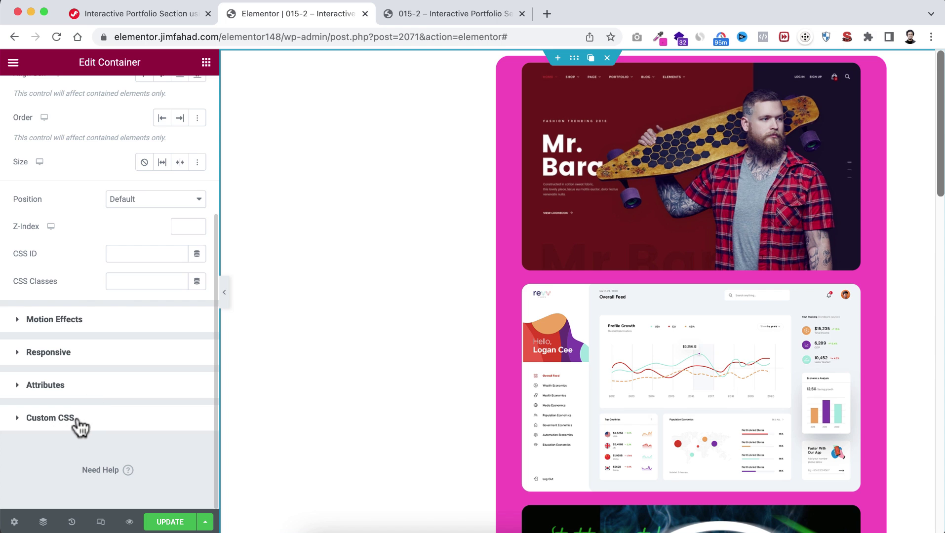
click(92, 422)
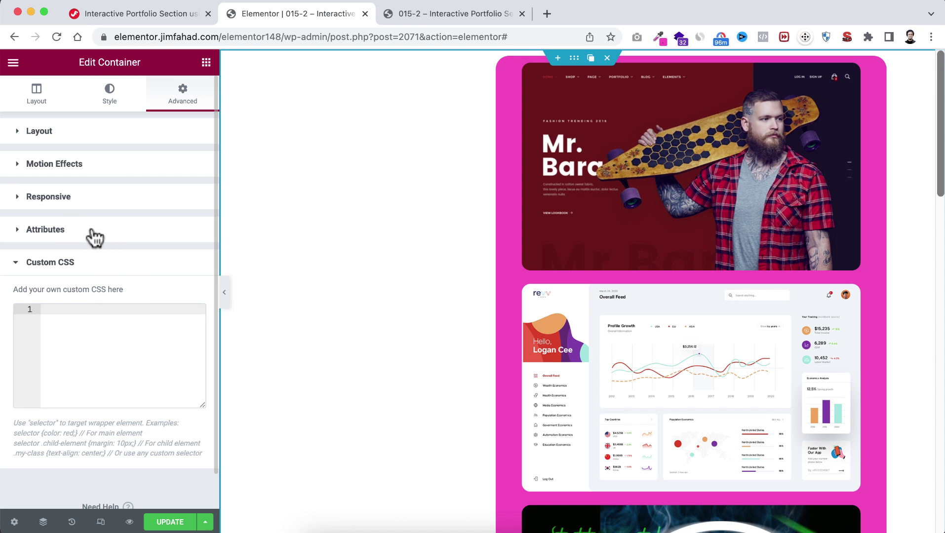
Step: Copy the full Interactive Portfolio CSS from the tutorial page and paste it into the main container's custom CSS
click(131, 15)
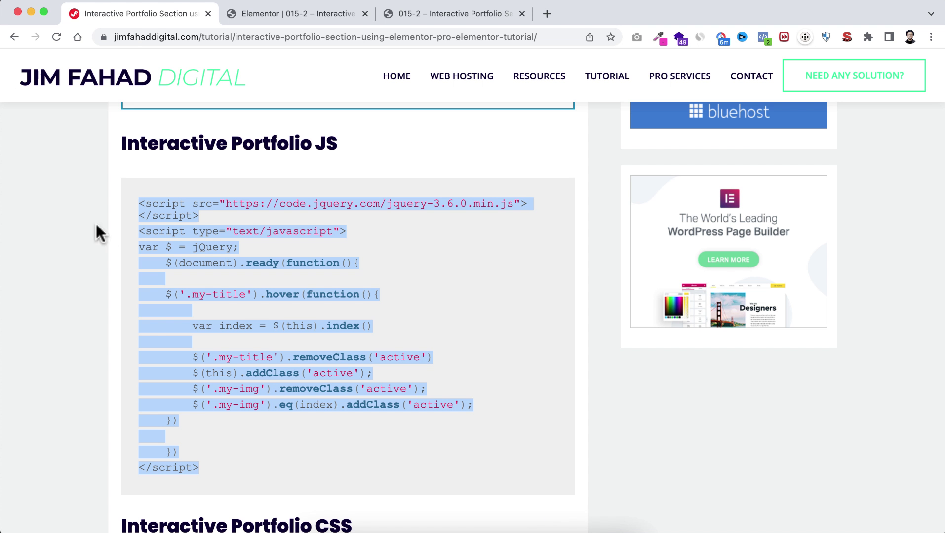
click(104, 354)
scroll(104, 376, down, 5)
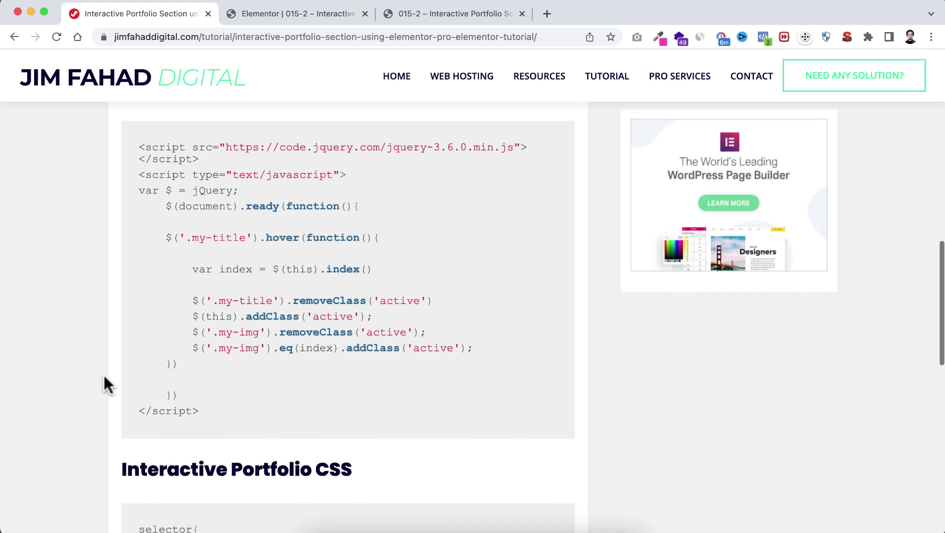
scroll(103, 376, down, 3)
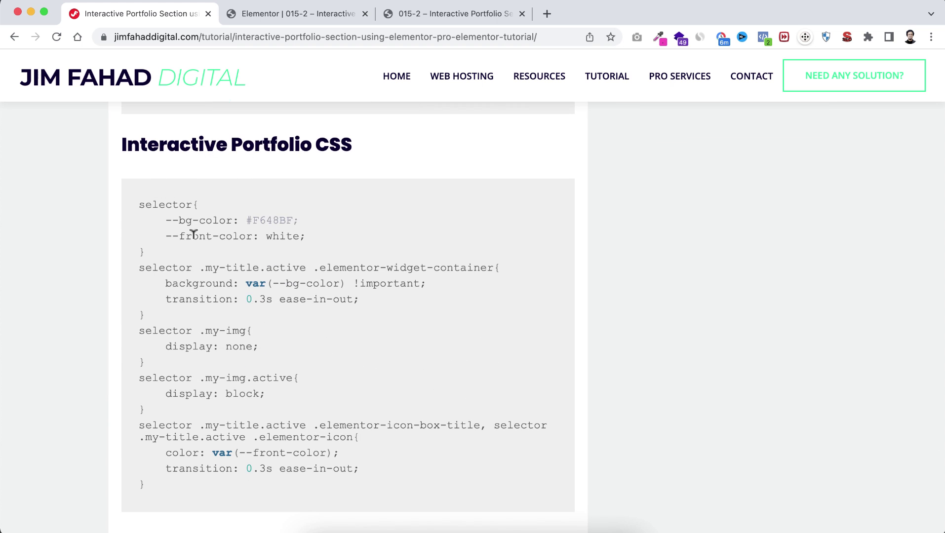
drag(139, 200, 198, 489)
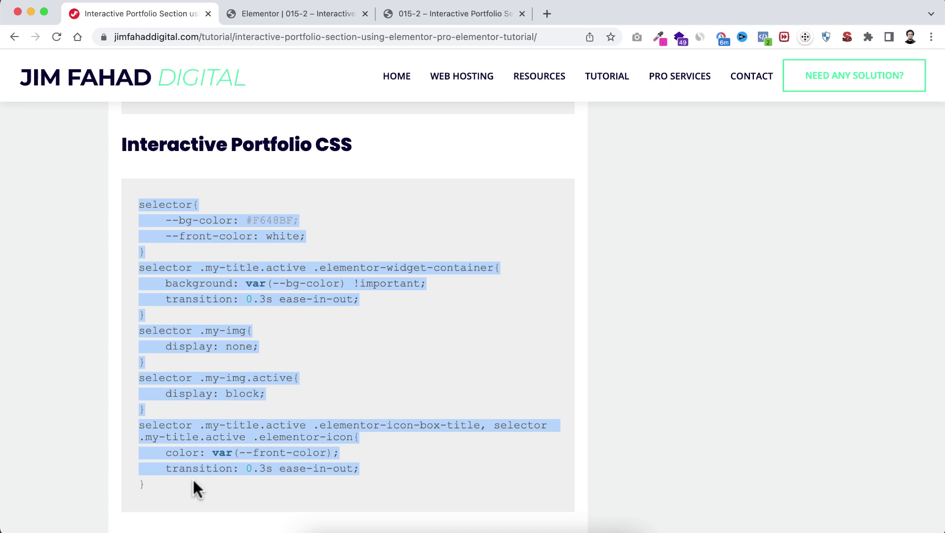
click(274, 15)
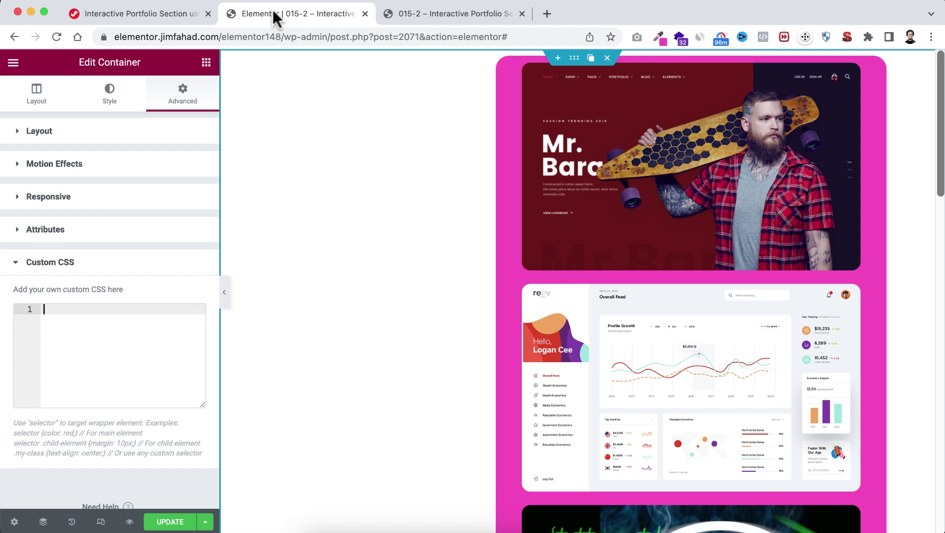
click(58, 309)
key(super+v)
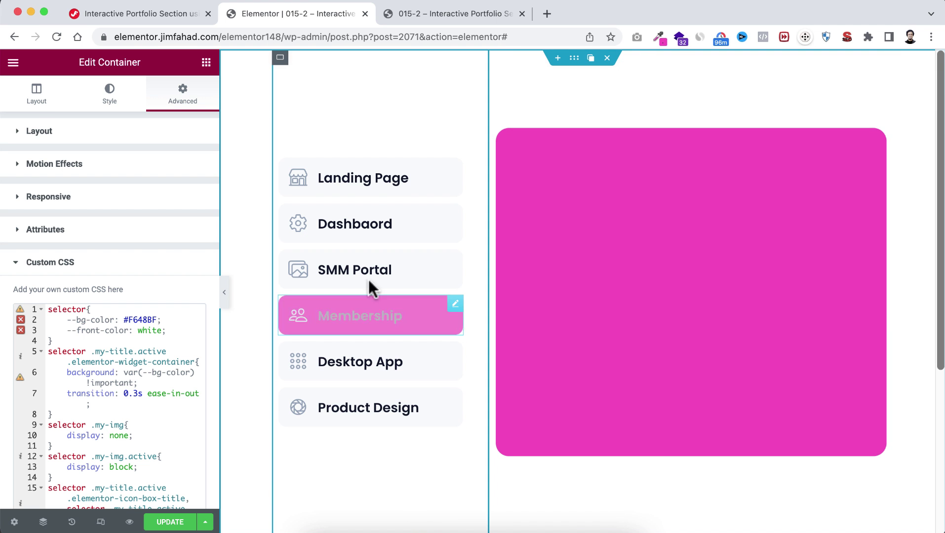
Step: Try the icon box switching in the editor, and update the page and open its preview
mouse_move(383, 217)
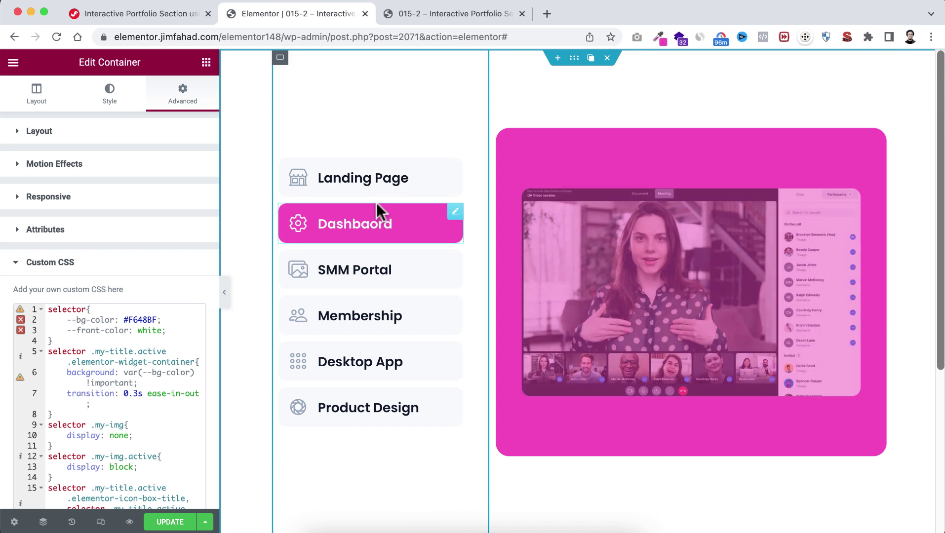
mouse_move(379, 184)
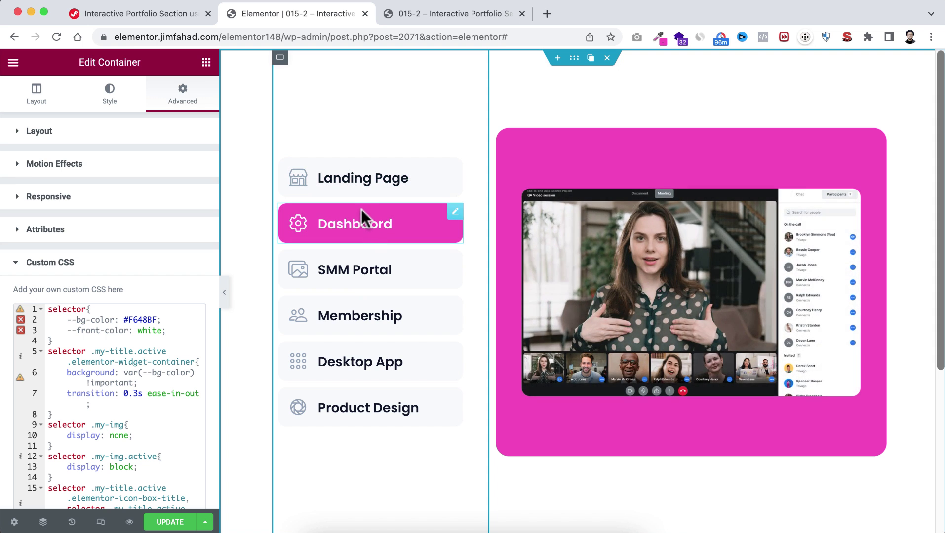
click(170, 524)
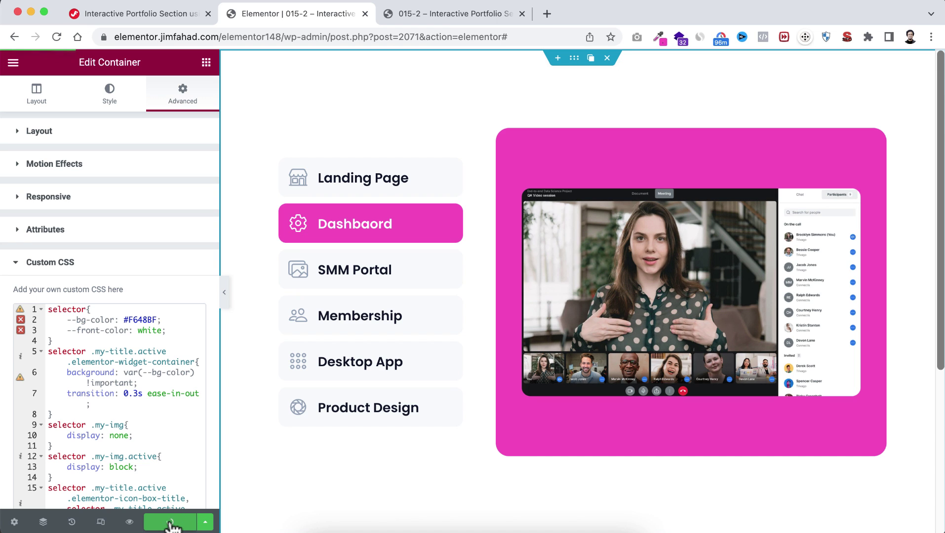
click(130, 523)
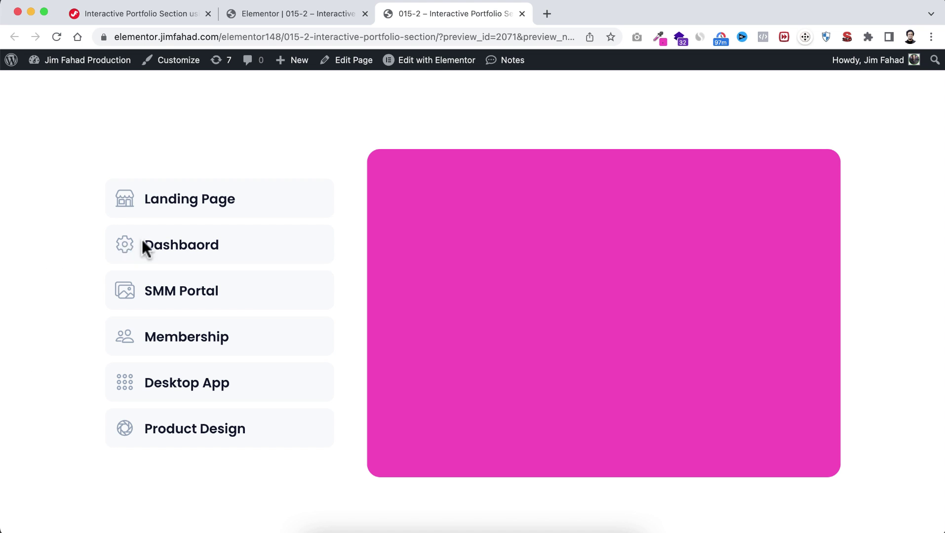
Step: Test the image switching from Dashbaord through Product Design to Landing Page in the preview, and reload it to check the initial state
mouse_move(163, 238)
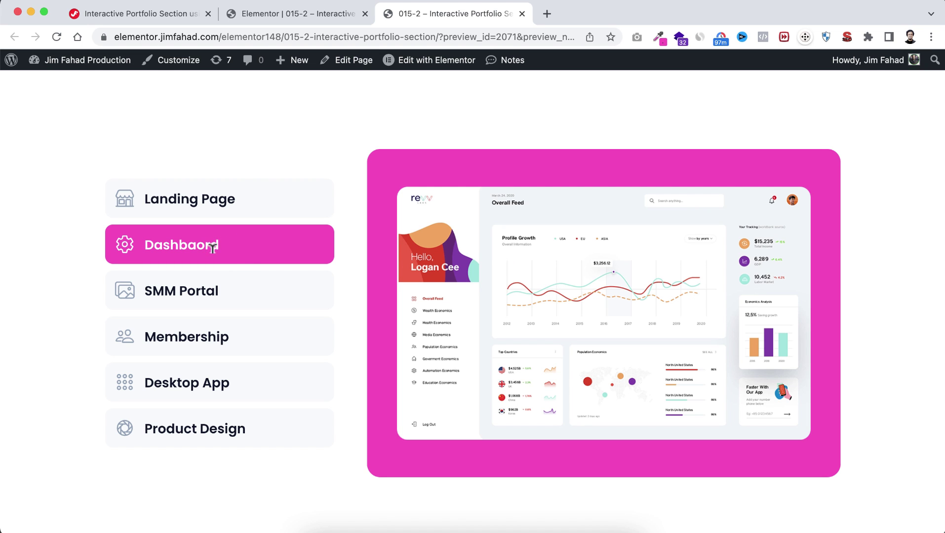
mouse_move(213, 278)
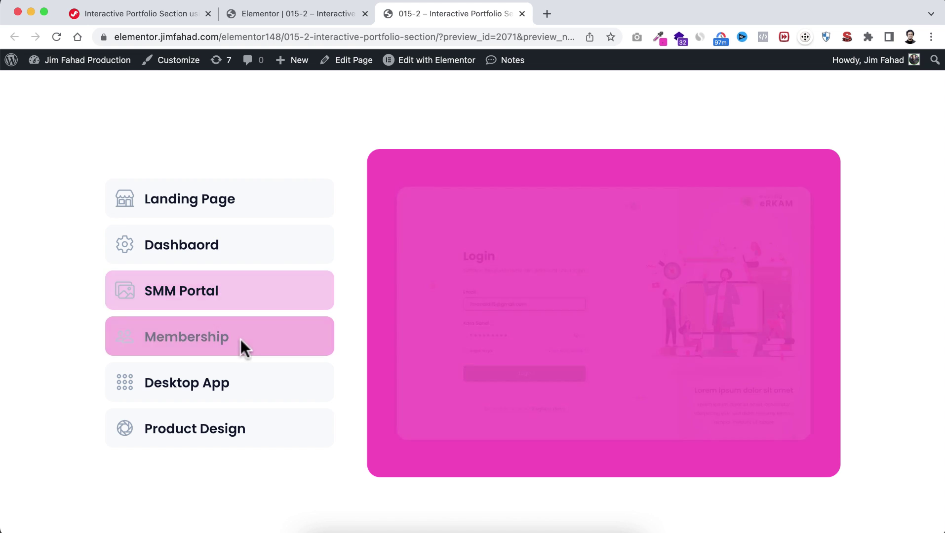
mouse_move(242, 418)
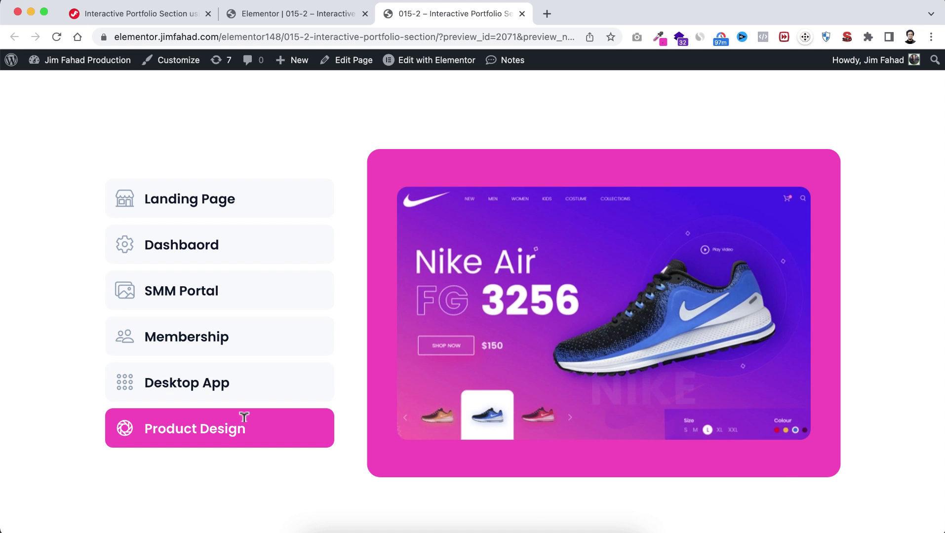
mouse_move(256, 241)
mouse_move(264, 198)
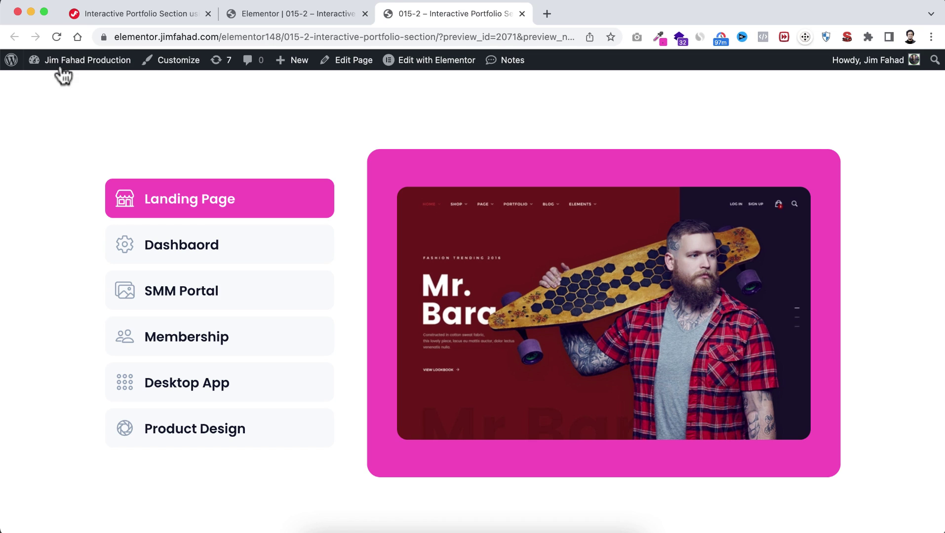
click(57, 37)
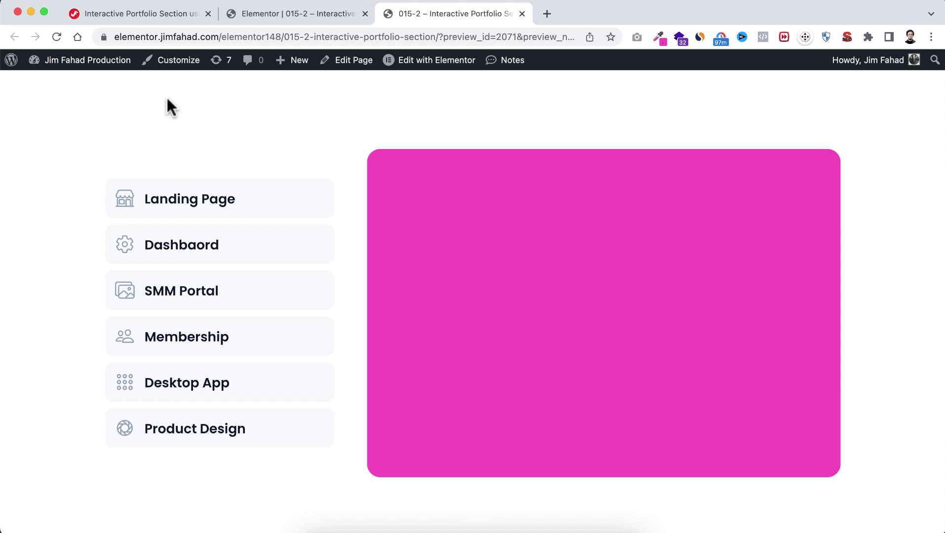
Step: Return to the page editor and open the Navigator for the portfolio section
click(297, 15)
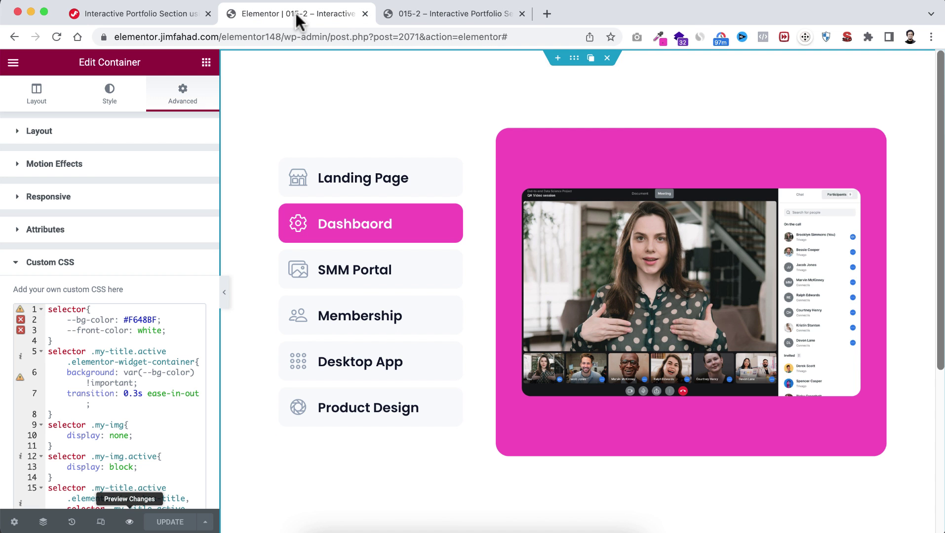
right_click(524, 98)
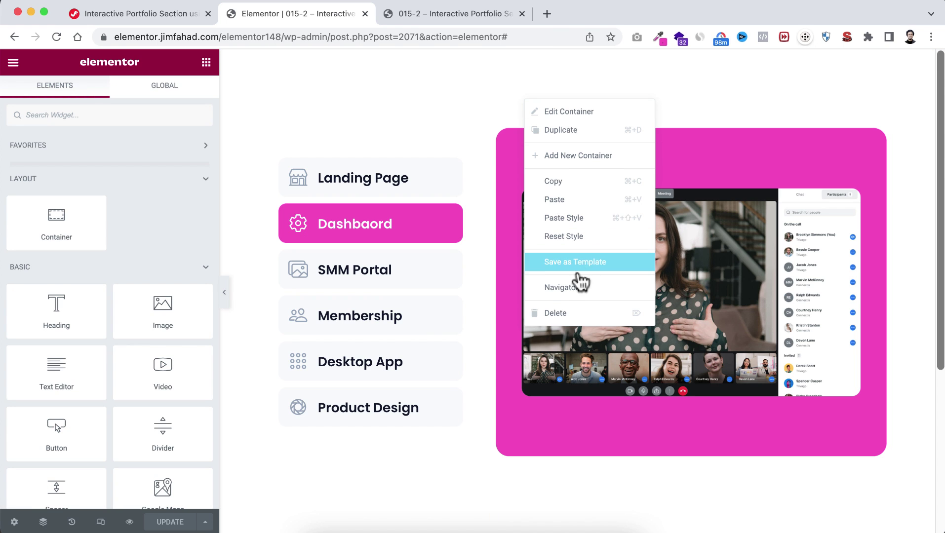
click(565, 290)
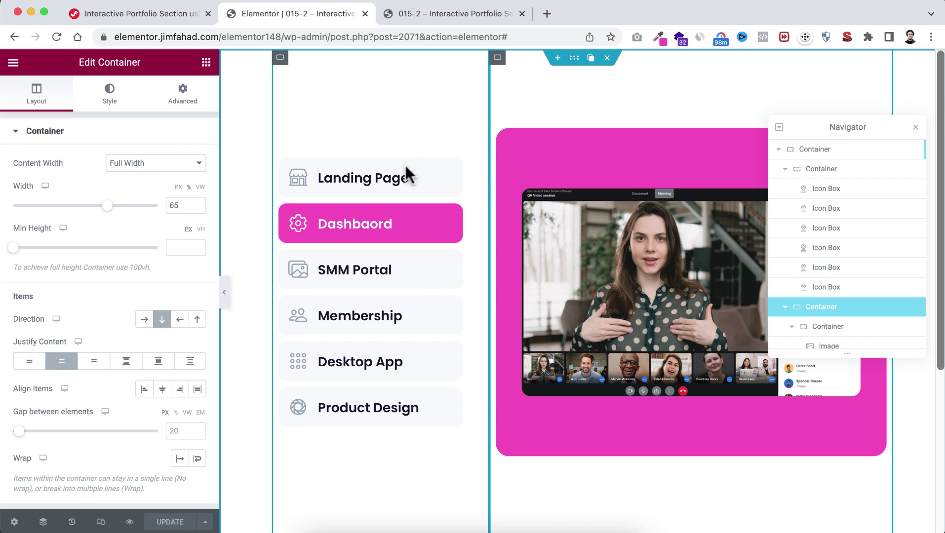
Step: Add the active class to the Landing Page icon box so its CSS classes read my-title active
mouse_move(407, 169)
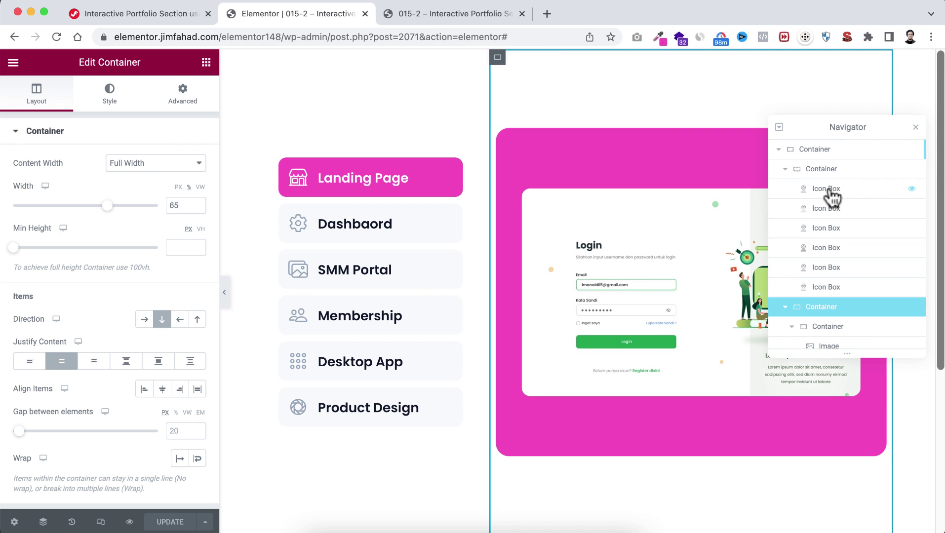
click(847, 190)
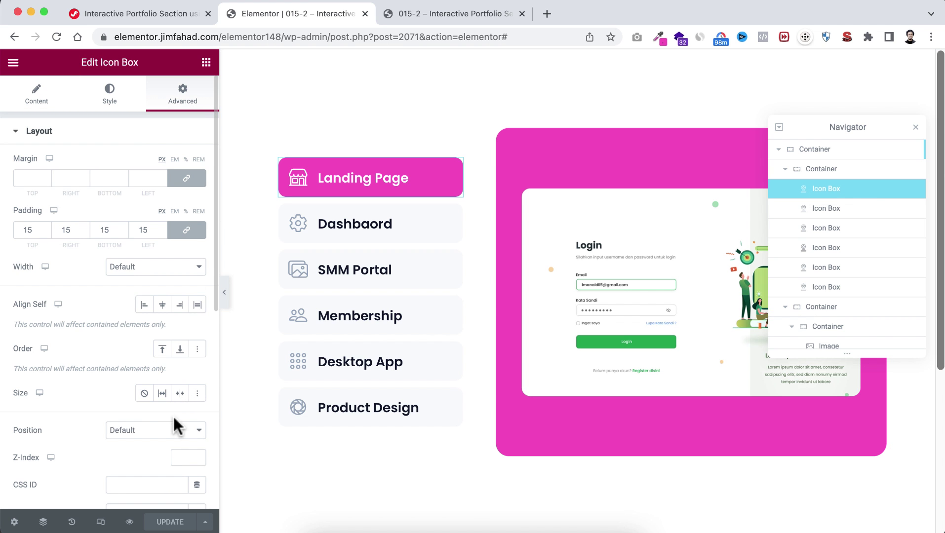
scroll(174, 425, down, 5)
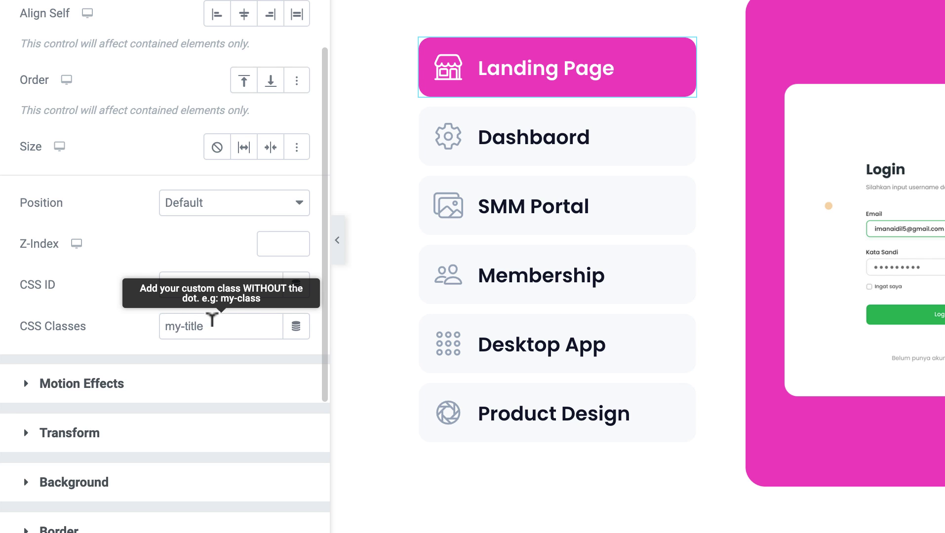
click(213, 320)
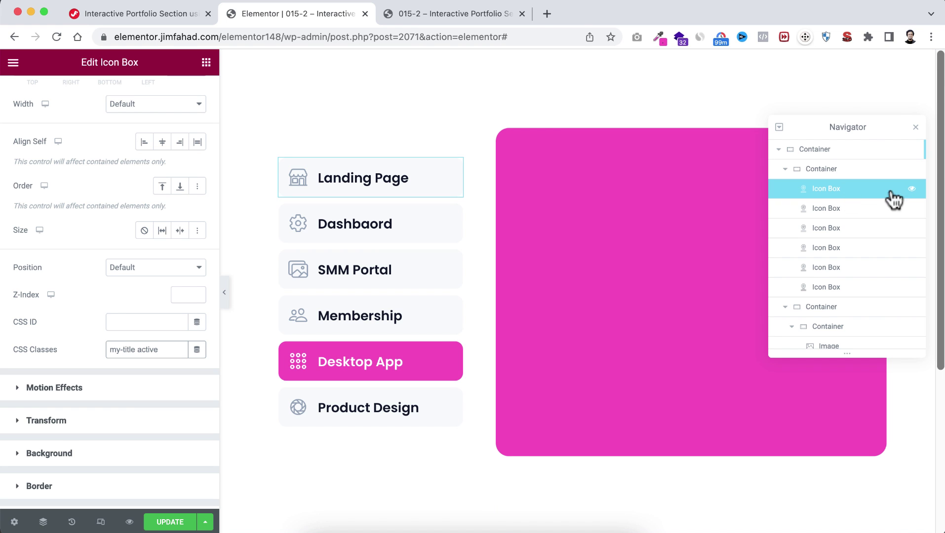
Step: Add the active class to the first preview image so its CSS classes read my-img active
scroll(843, 285, down, 2)
scroll(843, 286, down, 2)
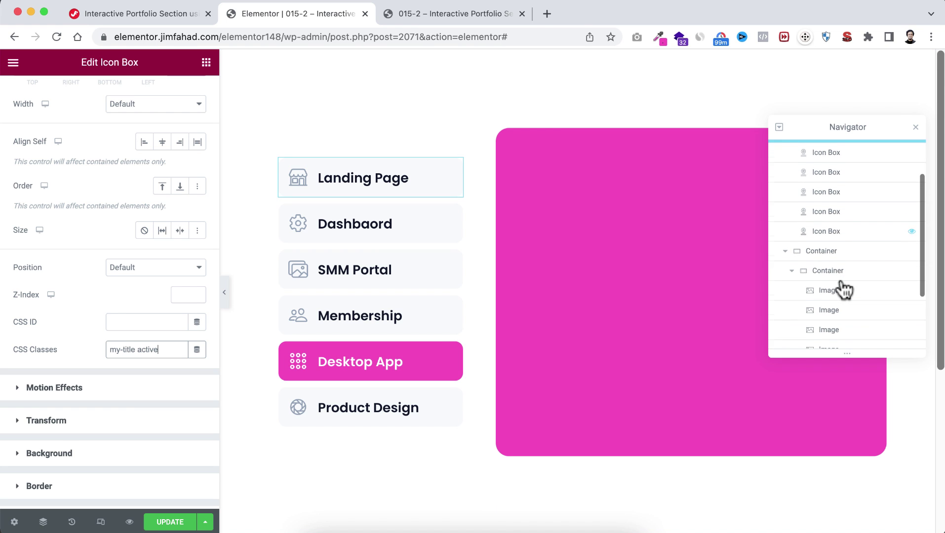
click(838, 250)
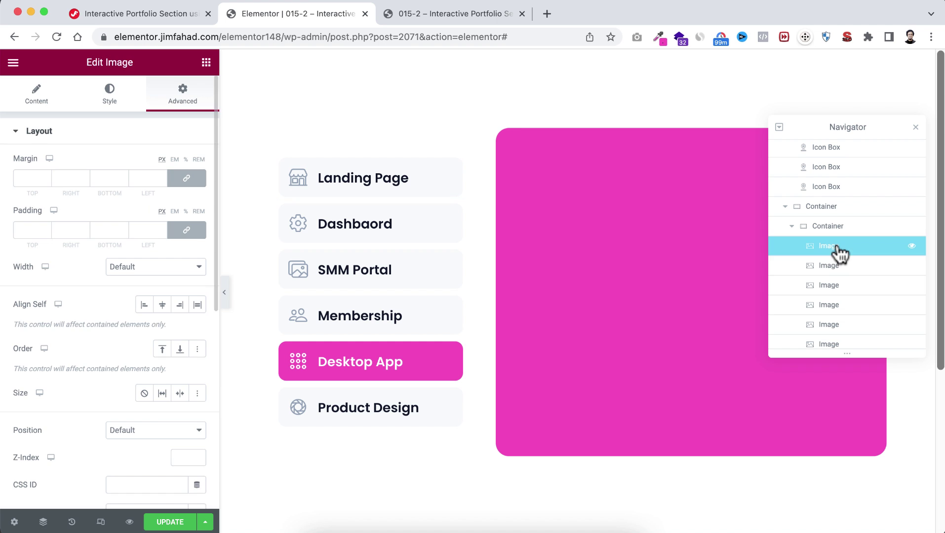
scroll(132, 358, down, 5)
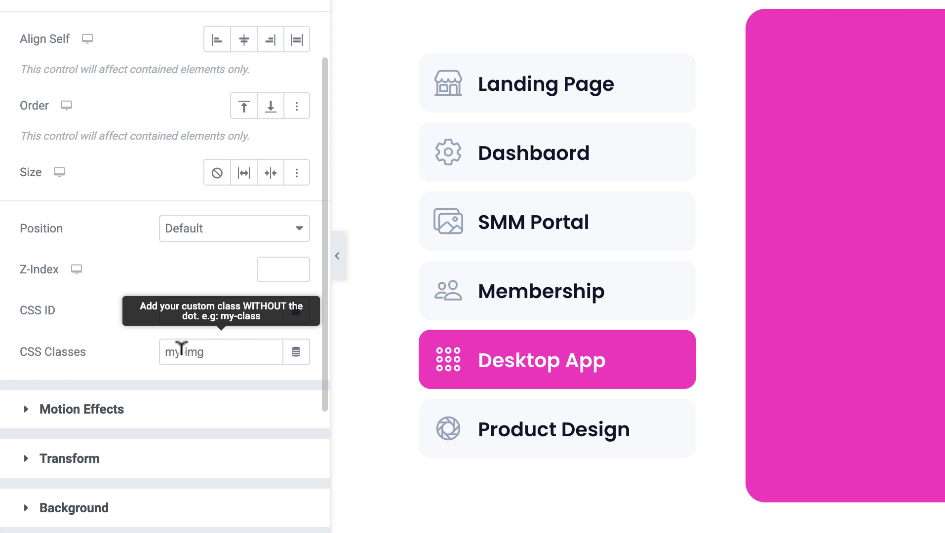
click(210, 345)
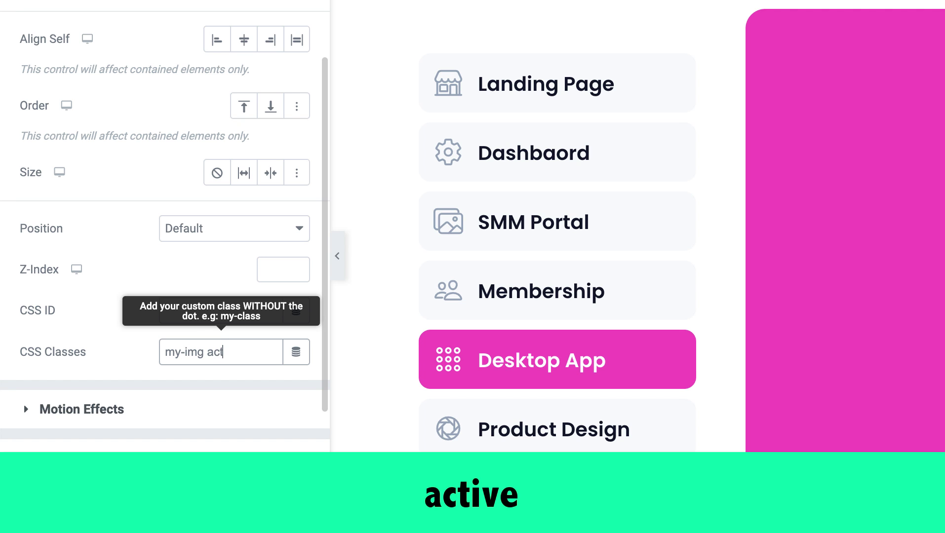
text(active)
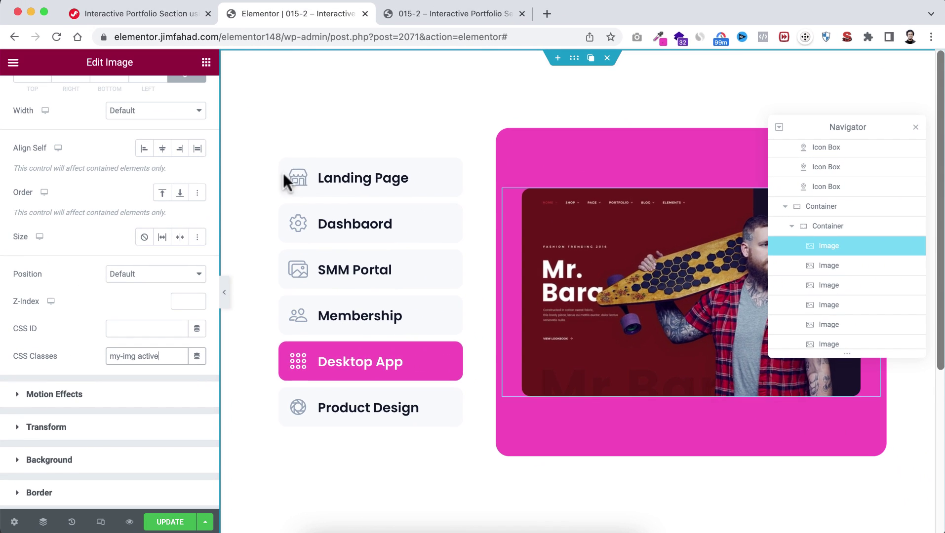
Step: Check the icon box switching in the editor, and update the page and preview it with the Landing Page default
mouse_move(328, 149)
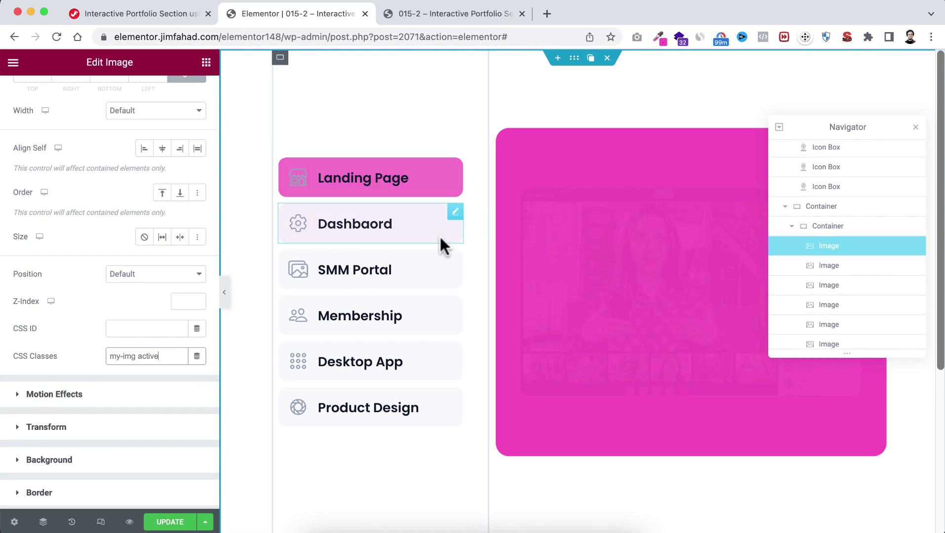
mouse_move(428, 227)
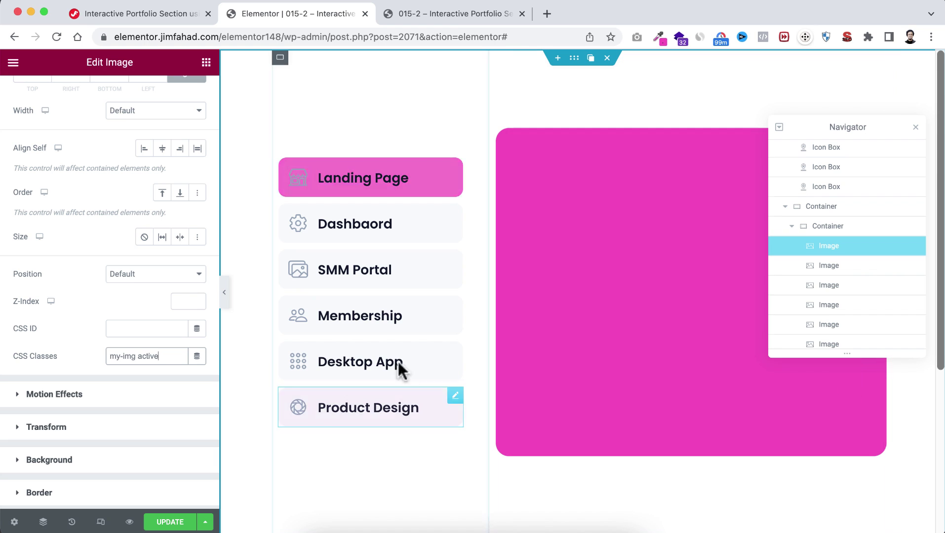
mouse_move(375, 173)
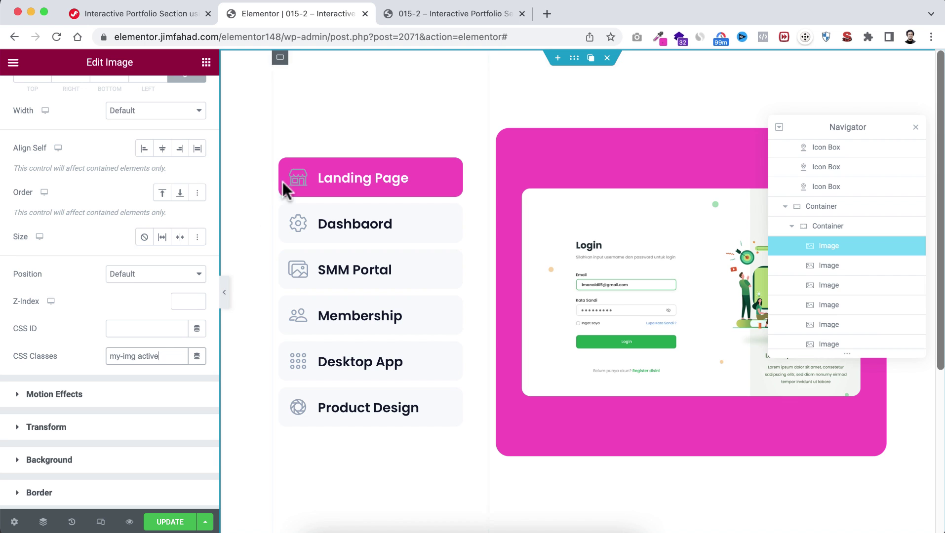
click(164, 523)
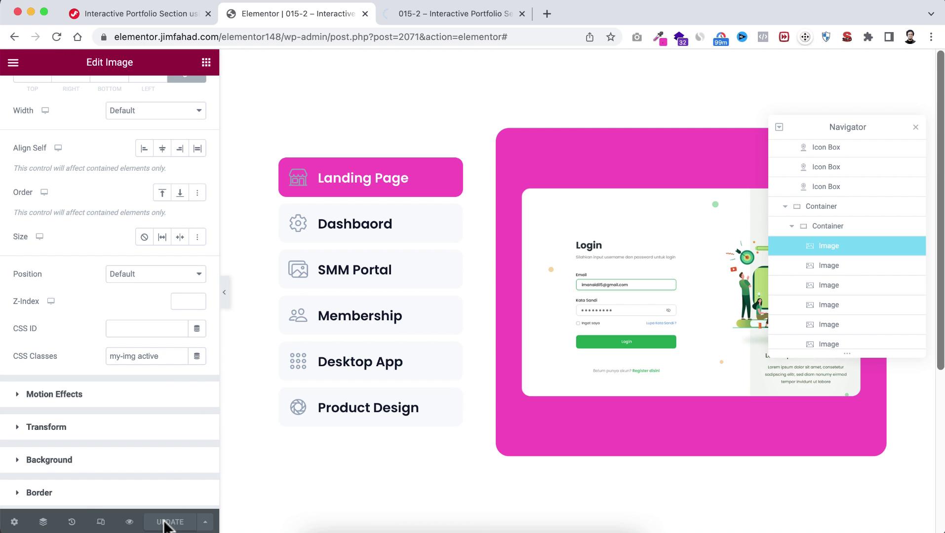
click(129, 522)
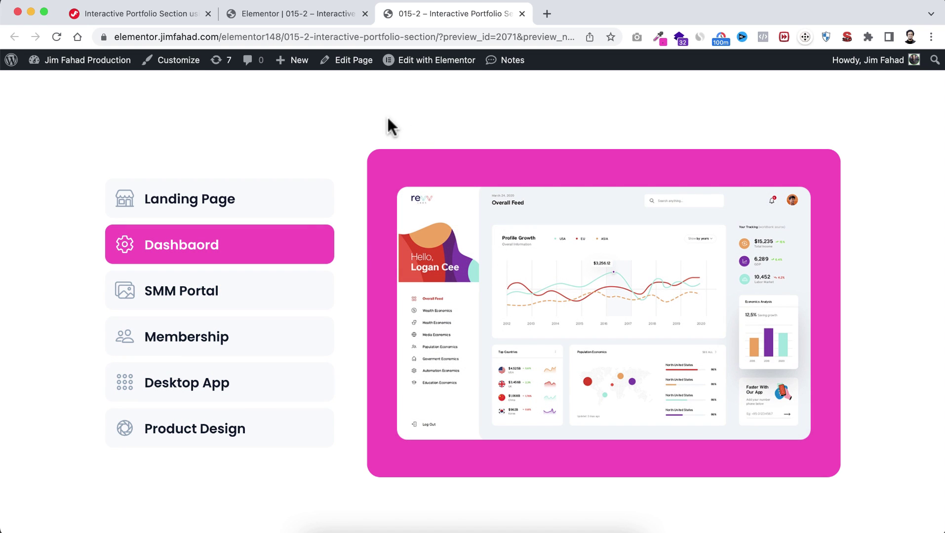
Step: Back in the editor, remove the active class from the Landing Page icon box, leaving only my-title
click(300, 17)
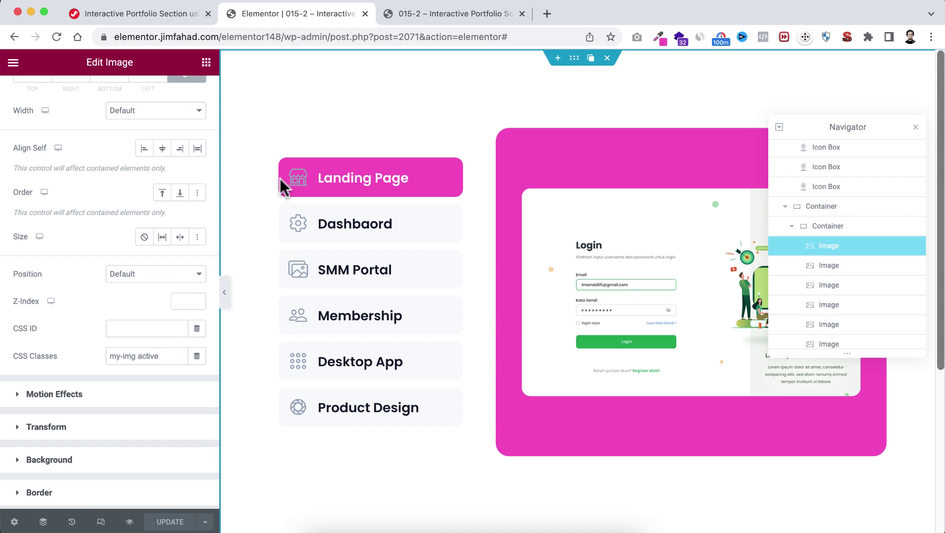
scroll(846, 210, up, 3)
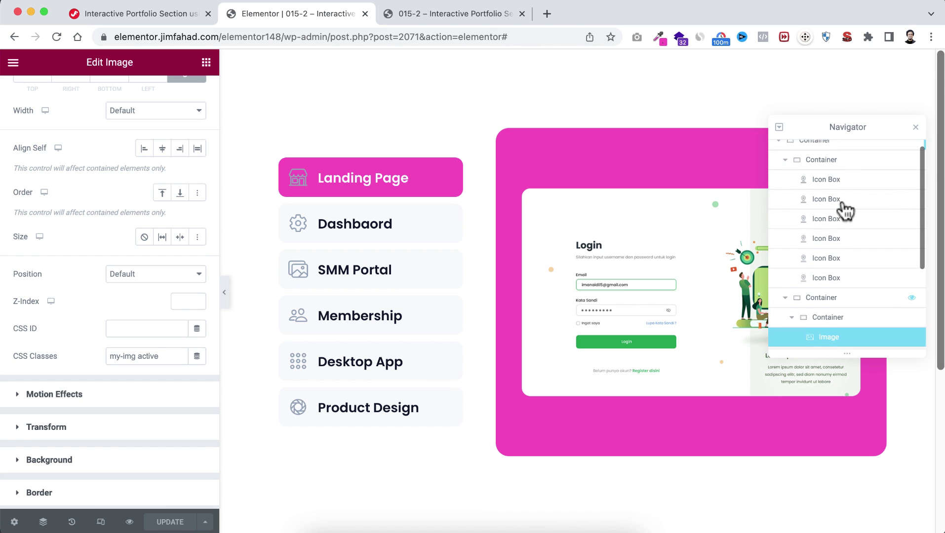
click(834, 184)
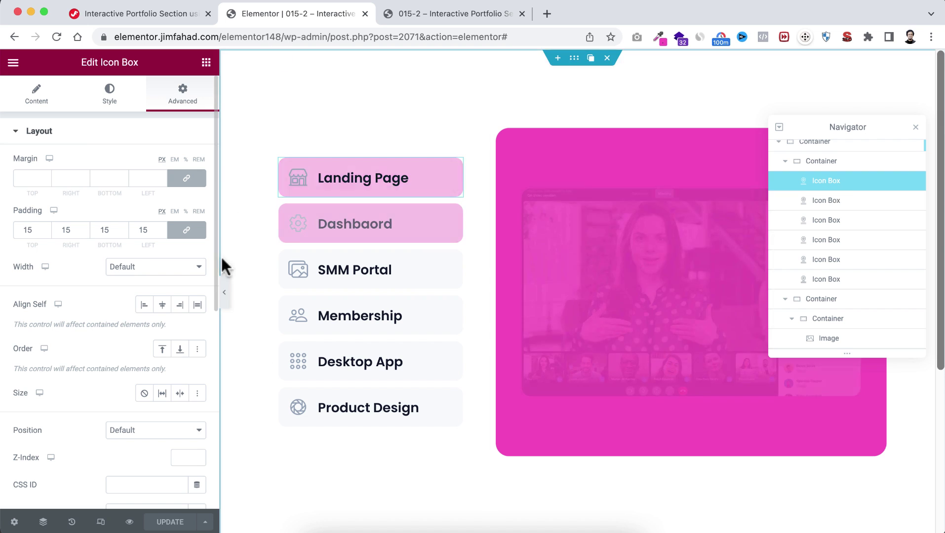
scroll(148, 436, down, 3)
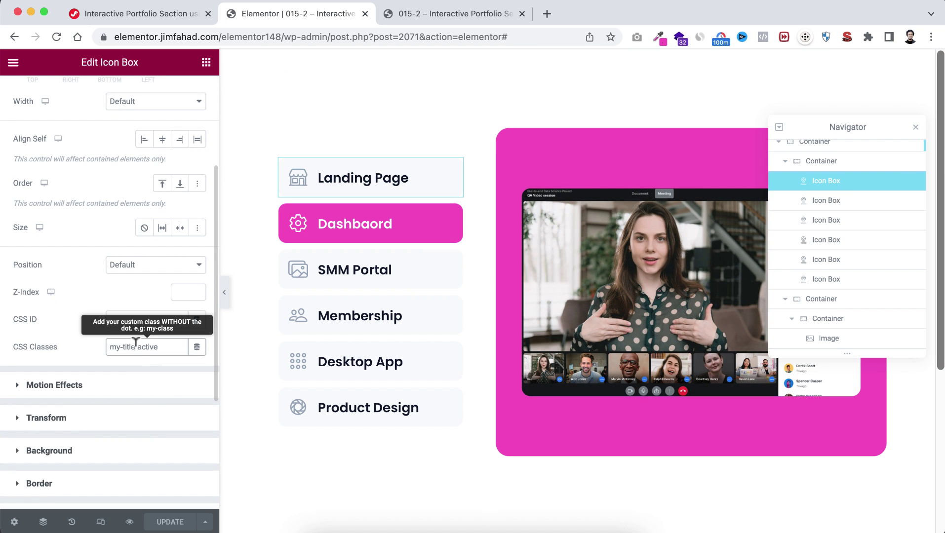
drag(136, 347, 170, 346)
key(BackSpace)
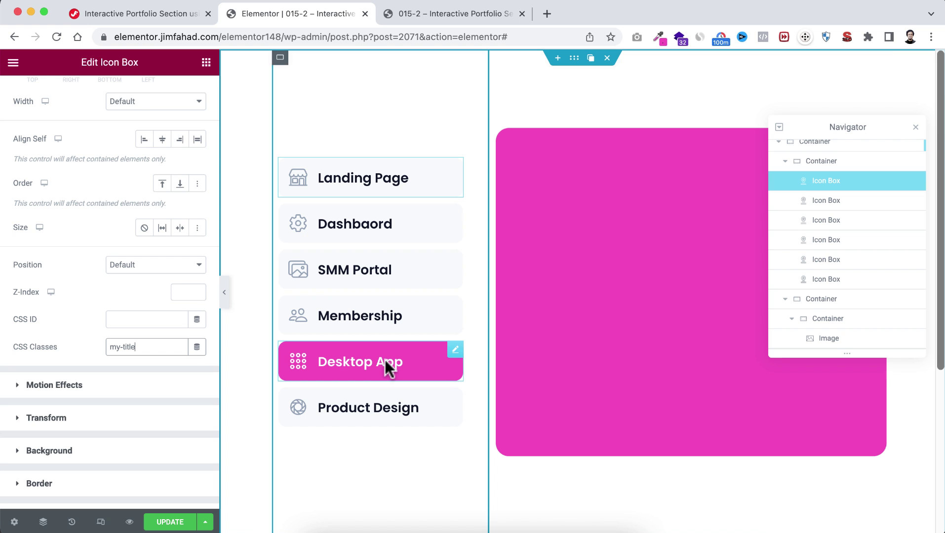
Step: Set the CSS classes of the Desktop App icon box to my-title active
click(845, 268)
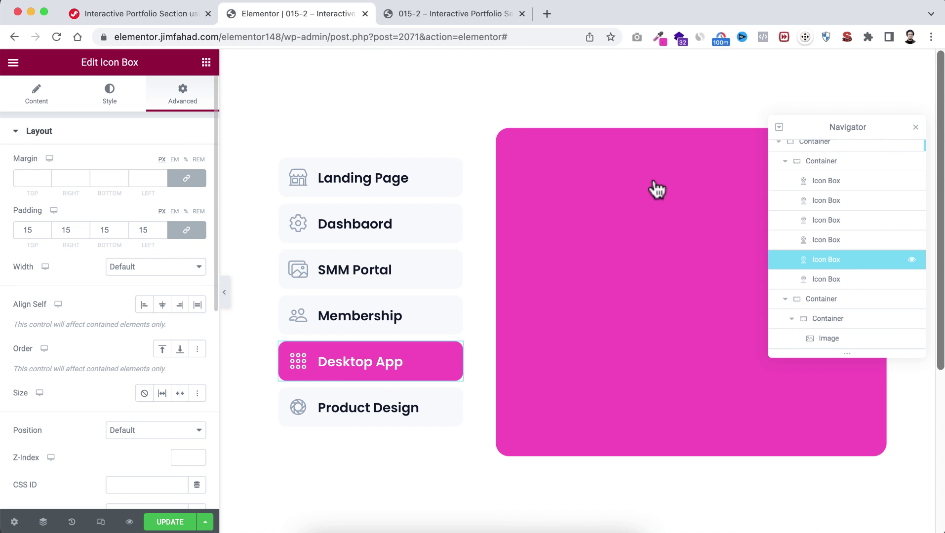
scroll(109, 375, down, 5)
click(139, 380)
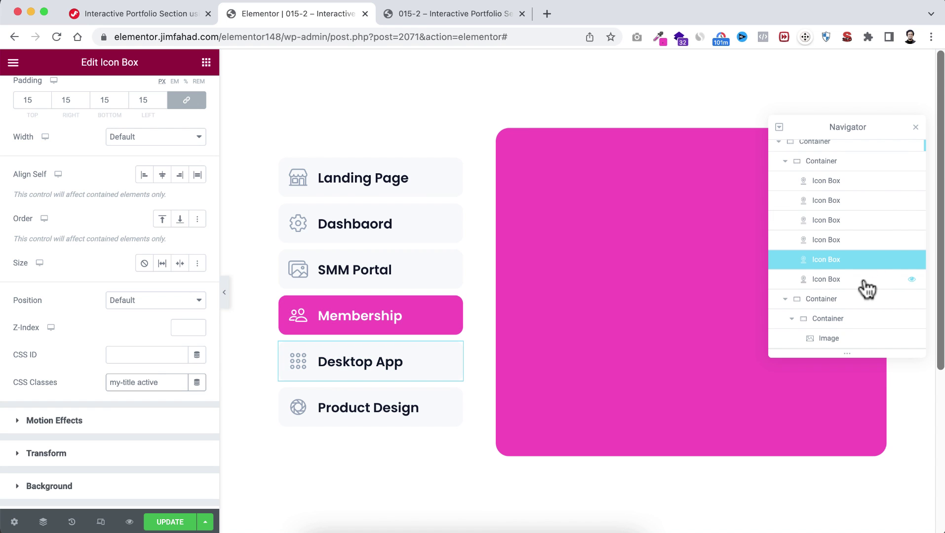
Step: Remove the active class from the first preview image, leaving only my-img
scroll(867, 286, down, 3)
scroll(866, 289, down, 2)
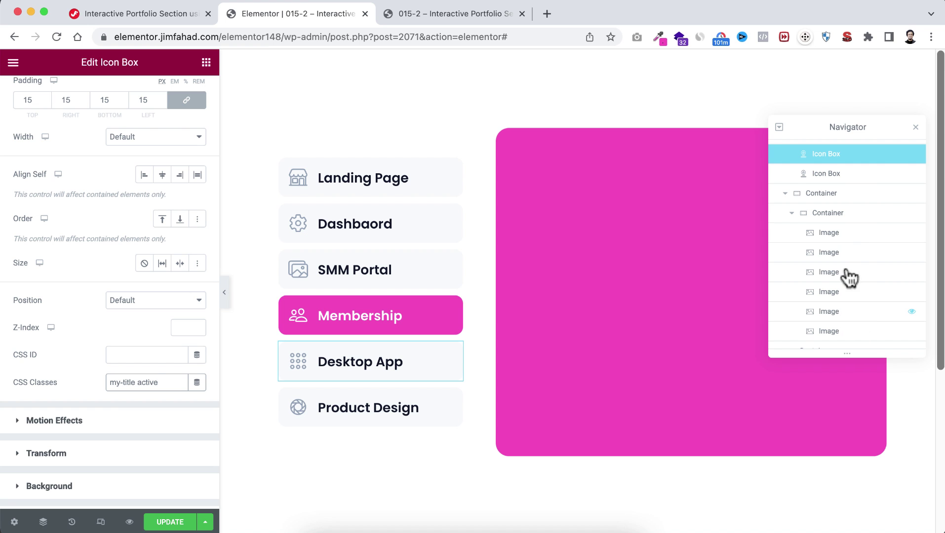
click(828, 235)
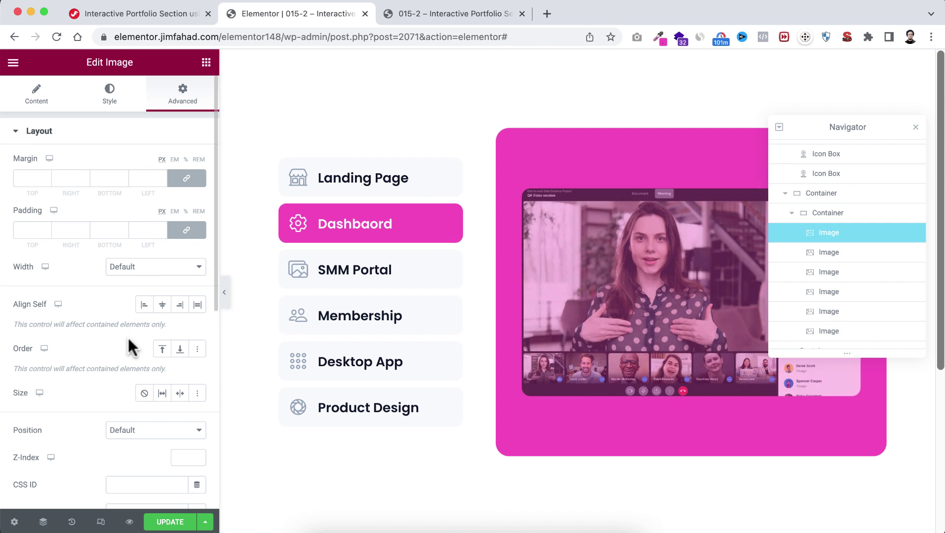
scroll(131, 348, down, 1)
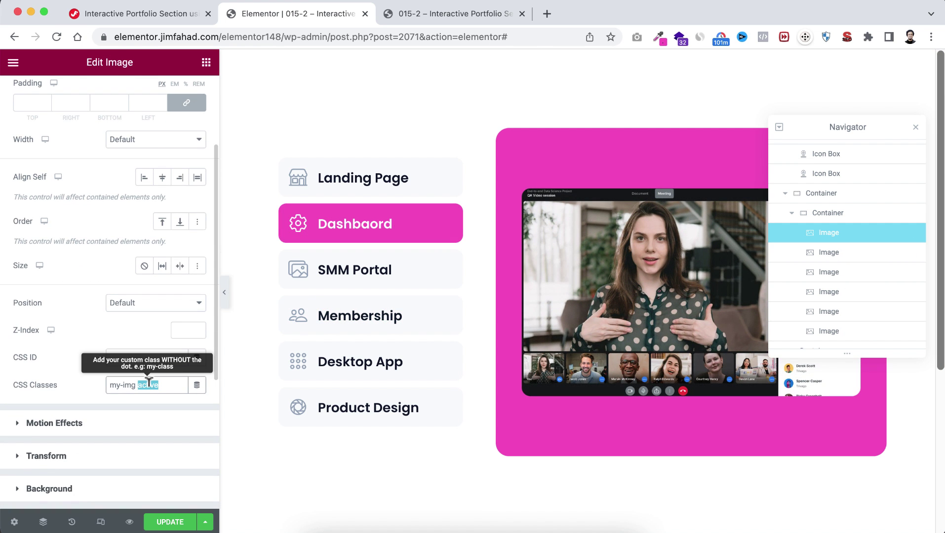
key(BackSpace)
Step: Set the fifth preview image's CSS classes to my-img active, and update the page
scroll(828, 292, down, 1)
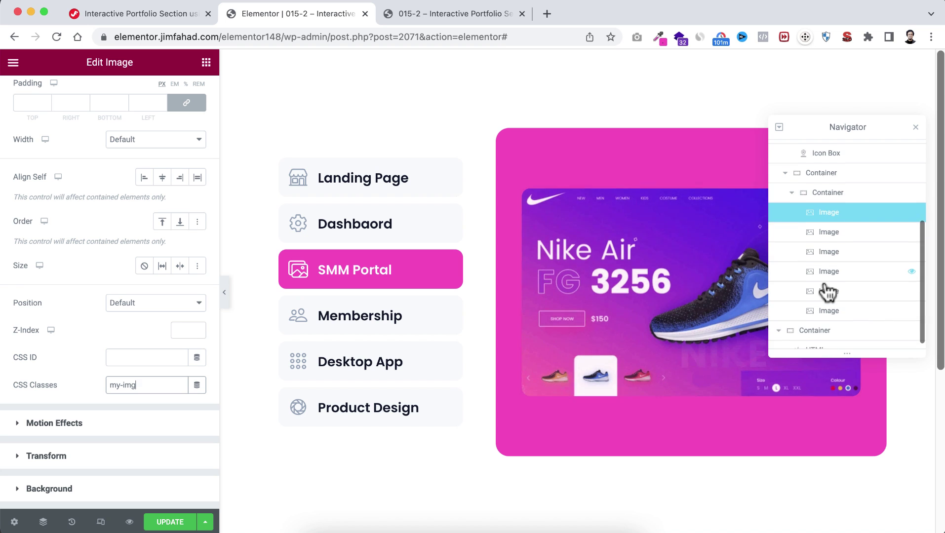
click(828, 292)
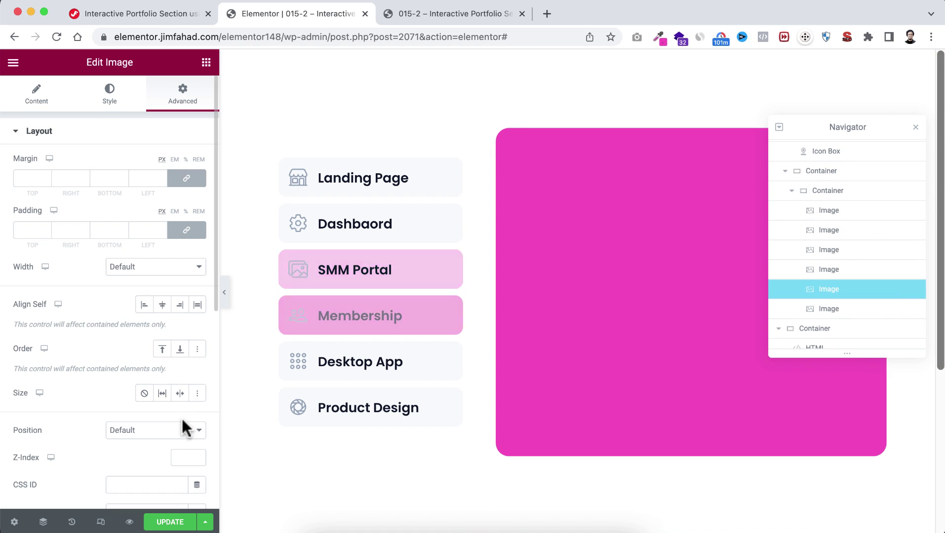
scroll(184, 427, down, 4)
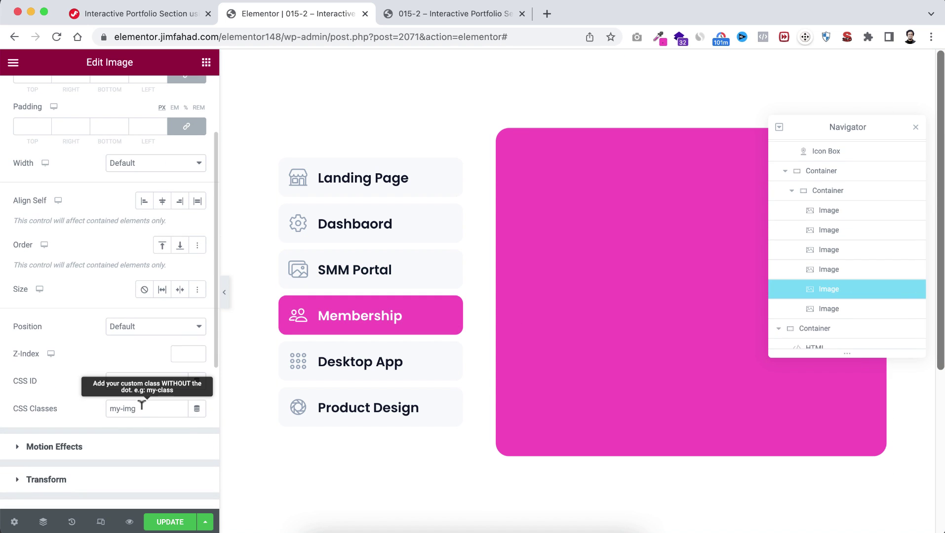
click(141, 404)
text(active)
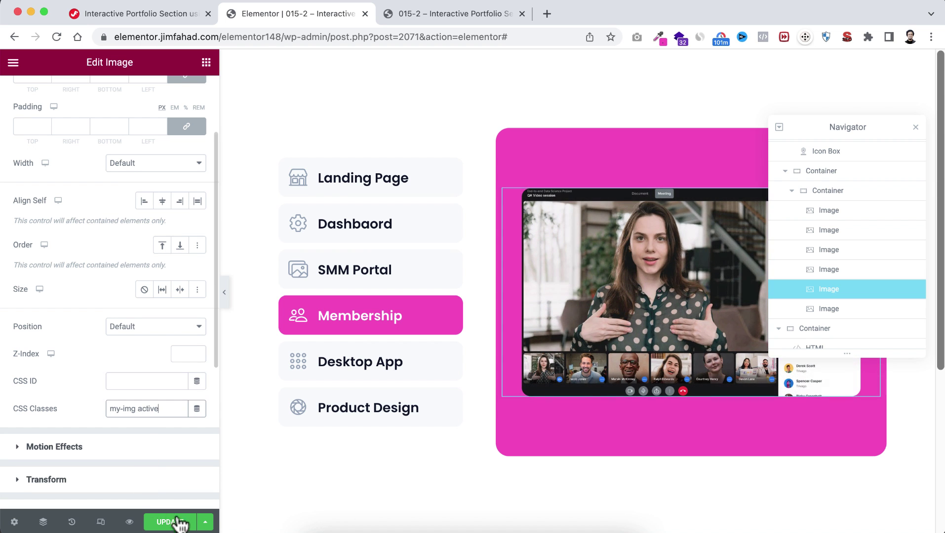
click(177, 523)
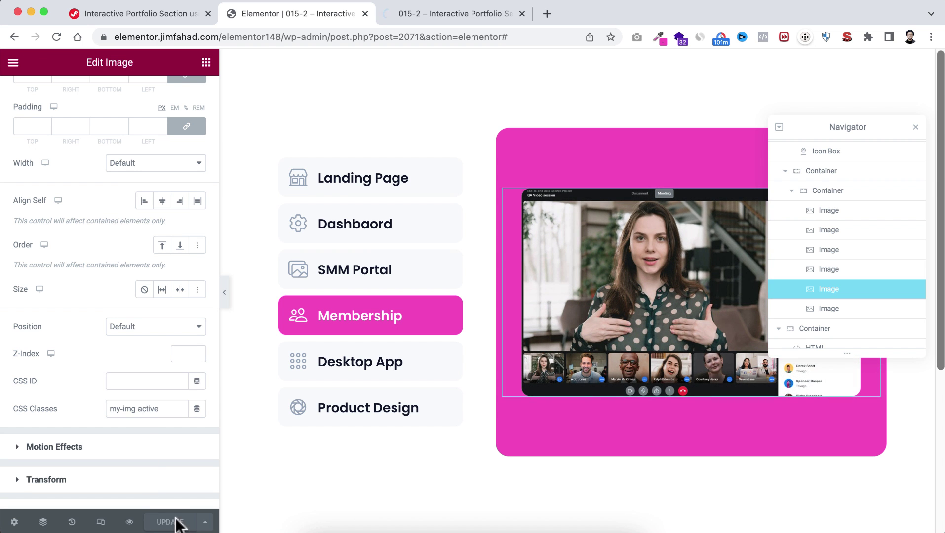